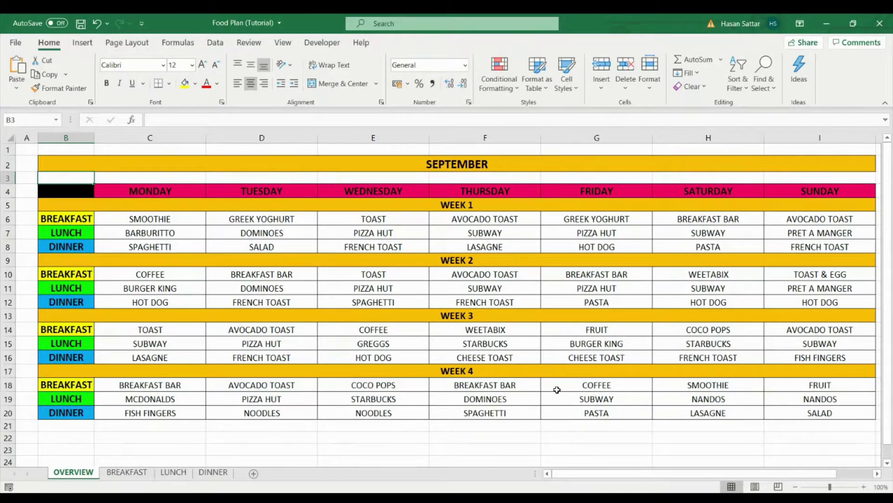
Recalculate the September food plan repeatedly to generate new random meals for all four weeks.
key(F9)
key(F9)
key(F9)
key(F9)
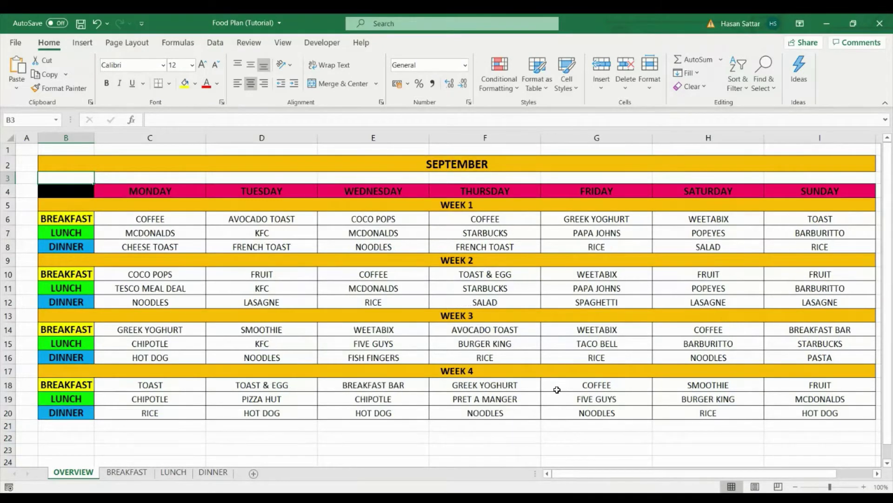
key(F9)
key(F9)
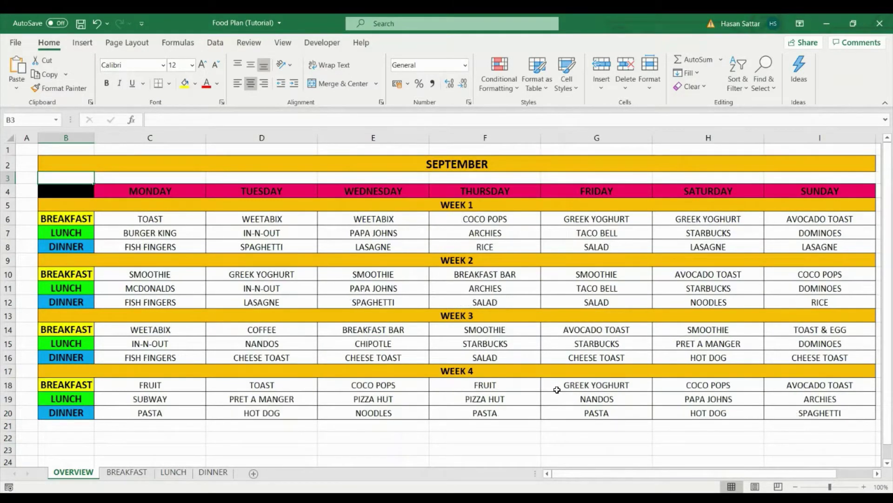
key(F9)
key(F9)
key(F9)
key(F9)
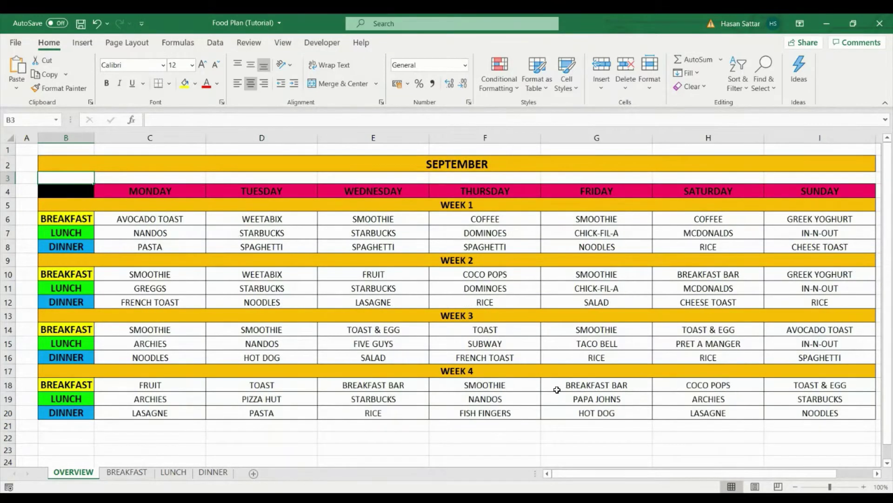
key(F9)
key(F9)
Look through the BREAKFAST, LUNCH and DINNER sheets and return to the OVERVIEW sheet.
click(135, 472)
click(163, 472)
click(172, 471)
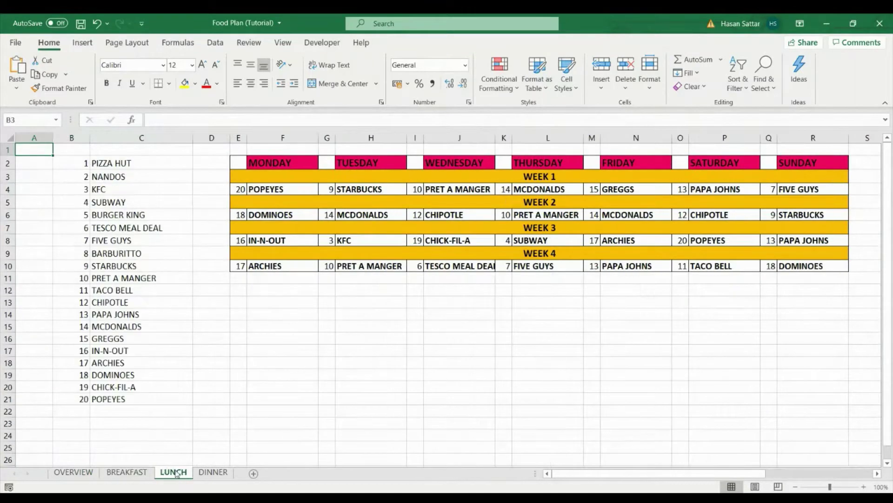
click(210, 472)
click(178, 472)
click(150, 472)
click(86, 473)
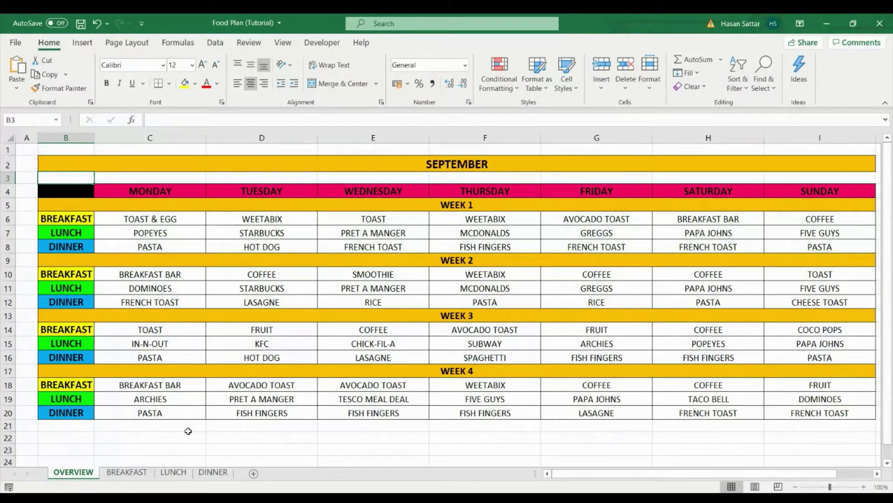
Regenerate the random meals in the OVERVIEW sheet several more times.
key(F9)
key(F9)
key(F9)
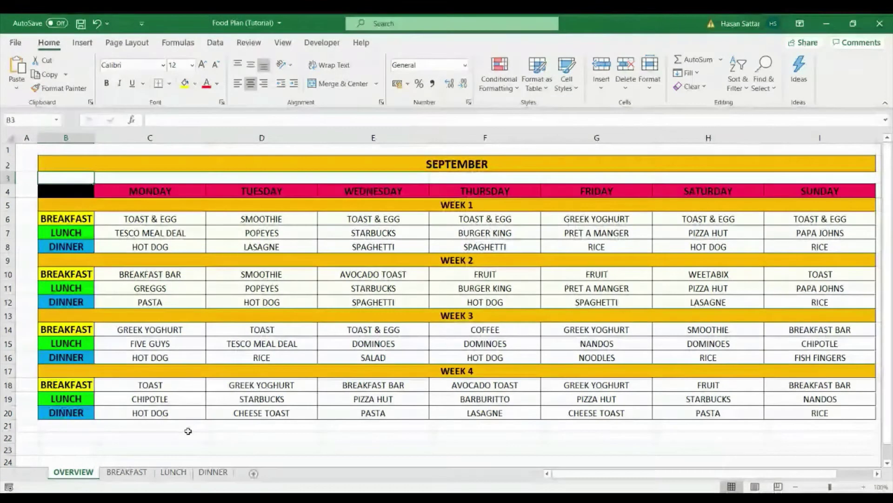
key(F9)
key(F9)
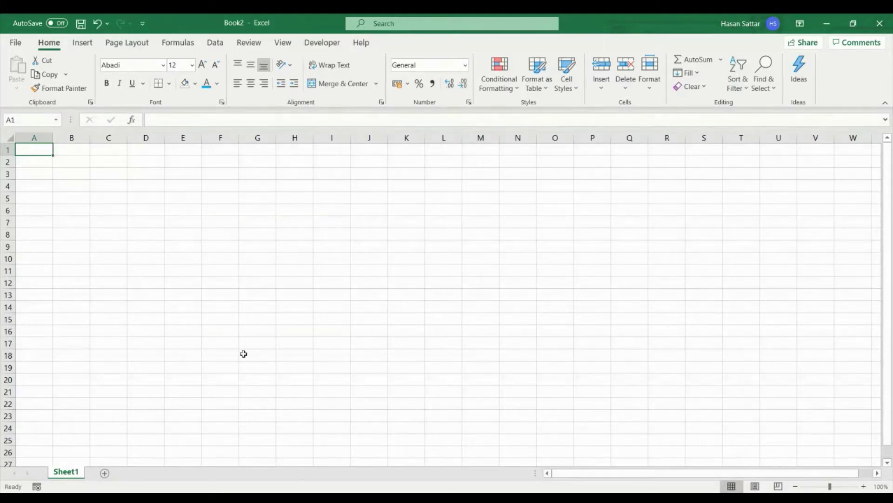
Add a new worksheet to the blank workbook and delete it again.
click(104, 473)
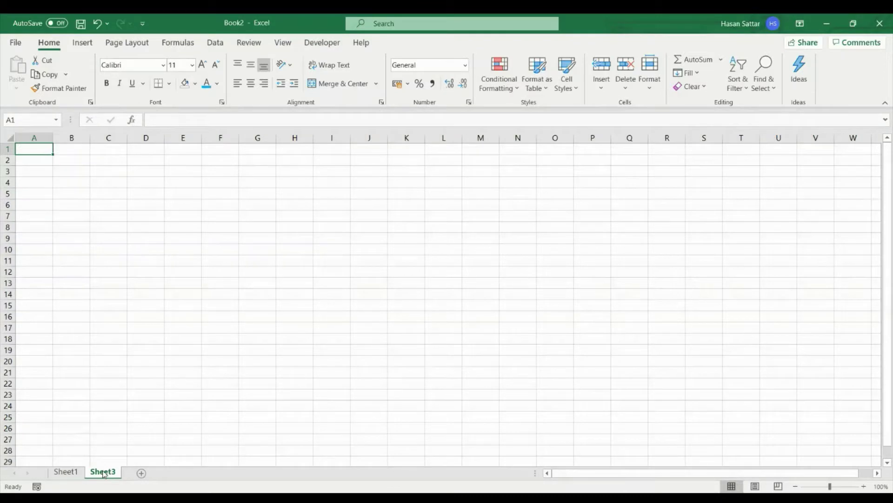
right_click(103, 473)
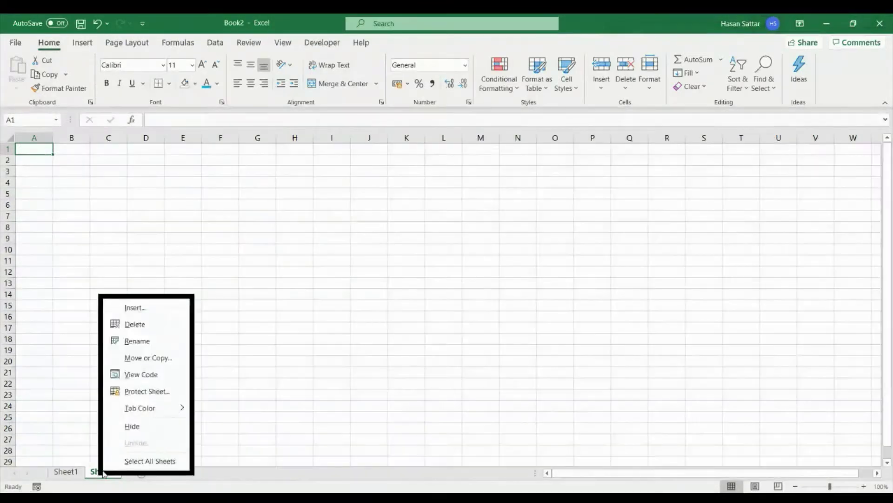
click(151, 333)
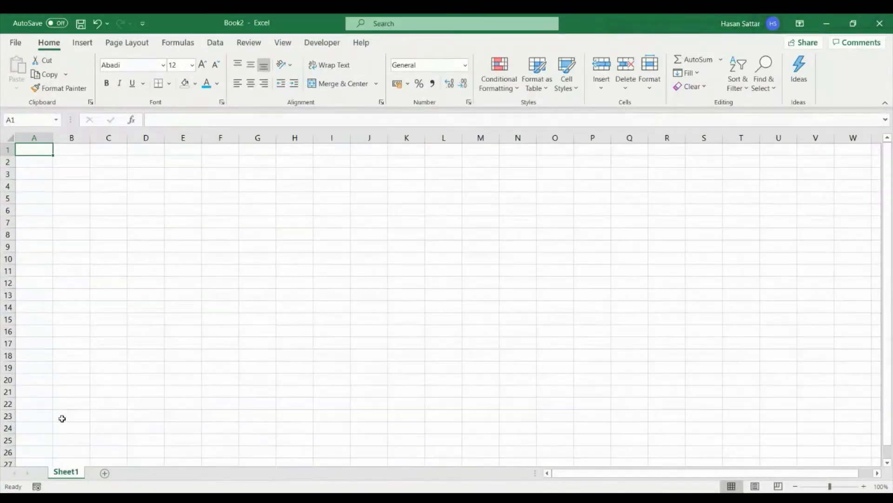
Rename the workbook's only sheet, Sheet1, as JAN - JUN.
double_click(66, 472)
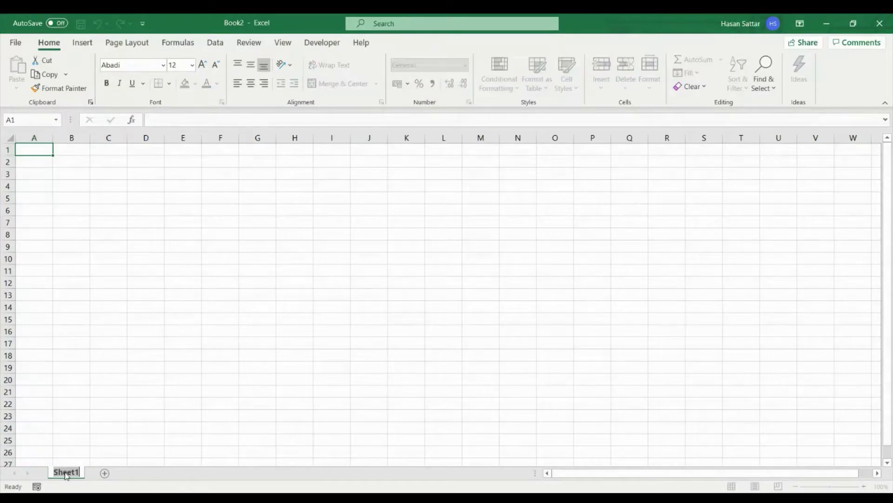
text(JAN - JUN)
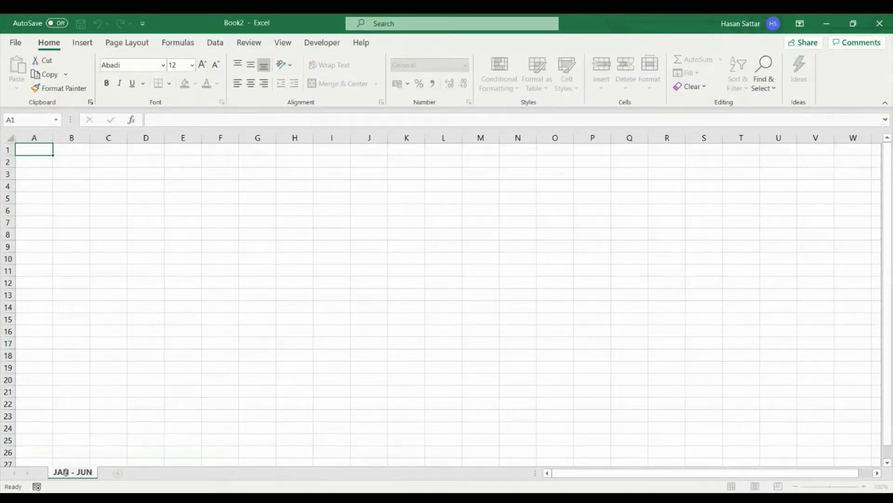
key(Return)
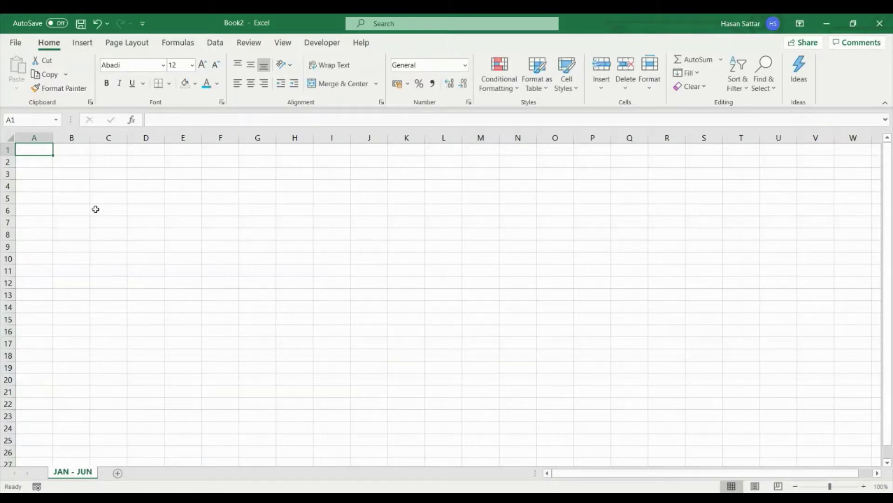
click(96, 181)
click(134, 231)
click(321, 263)
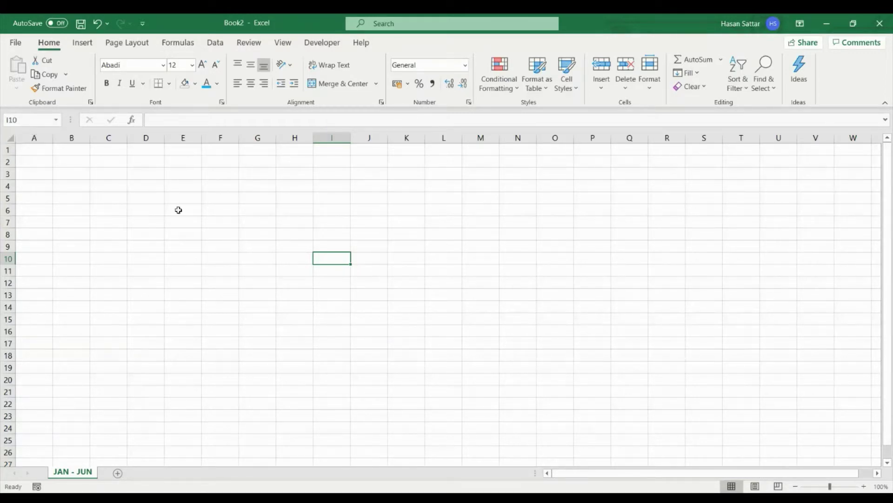
Enter HELLO in cell D5, 5 in D6 and HELLO 5 in D7.
click(141, 195)
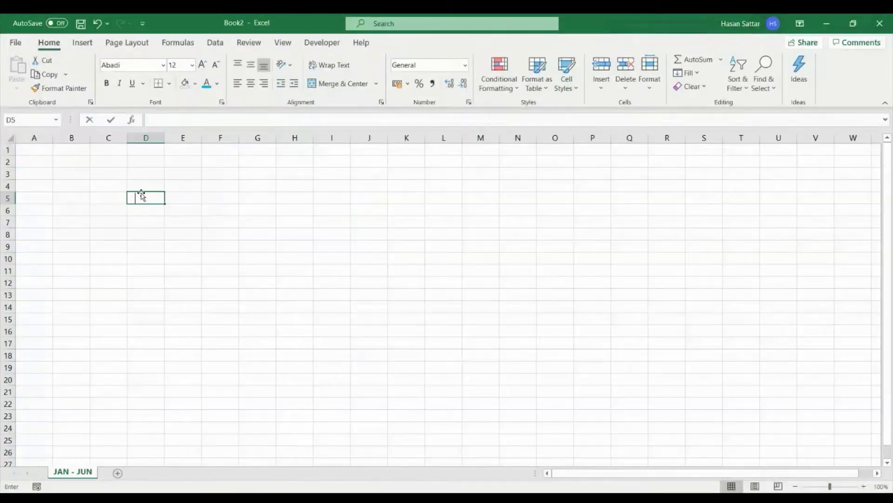
text(HELL)
key(Return)
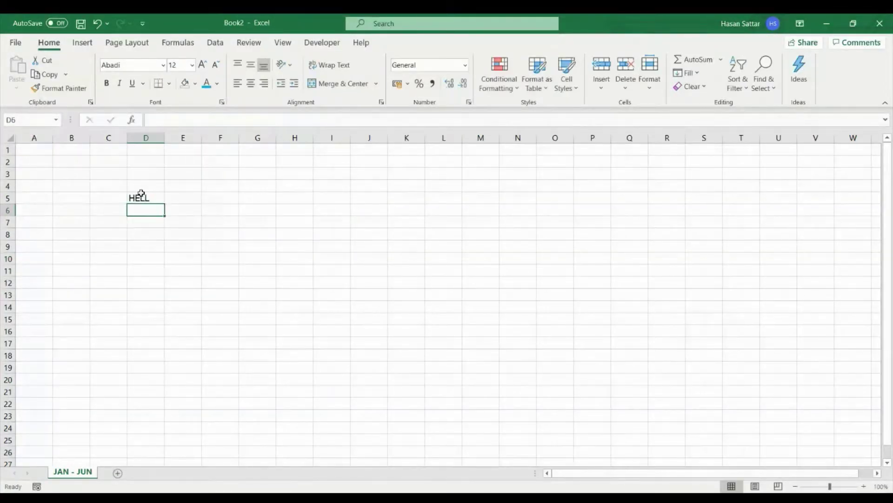
click(141, 194)
text(HELLO)
key(Return)
text(5)
key(Return)
text(HE)
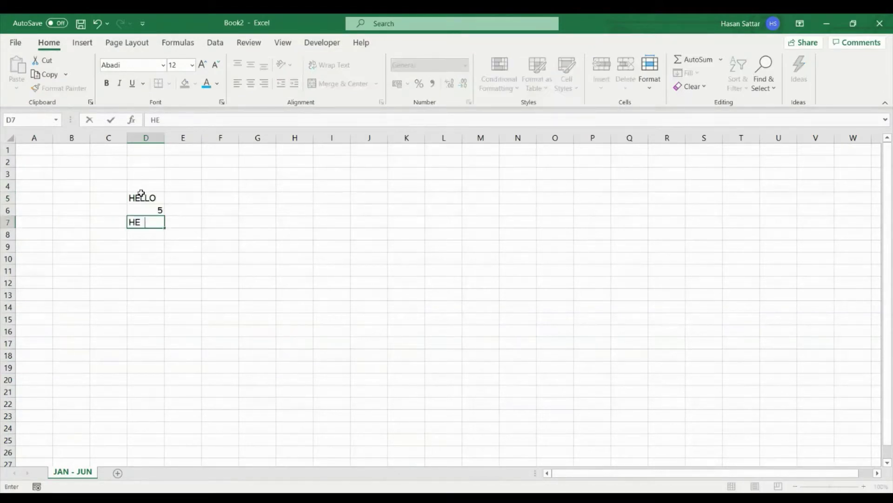
text(LLO 5)
key(Return)
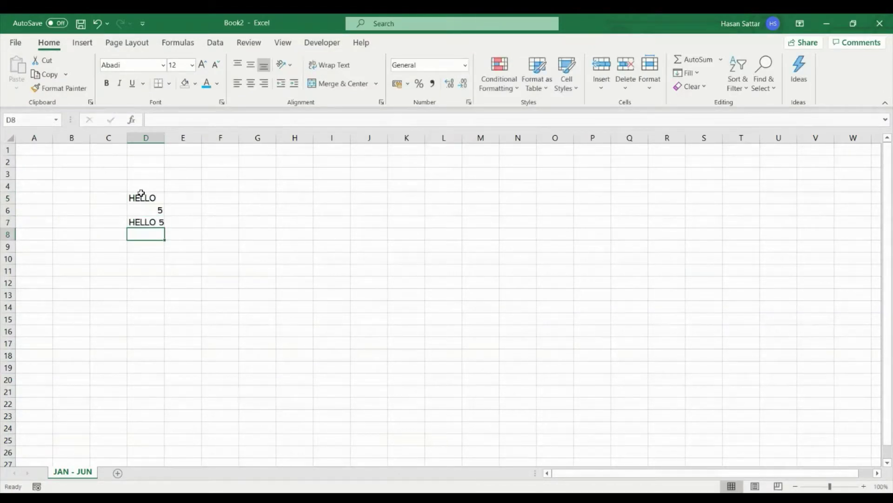
Select every cell of the worksheet and release the selection by picking cell B4.
click(285, 230)
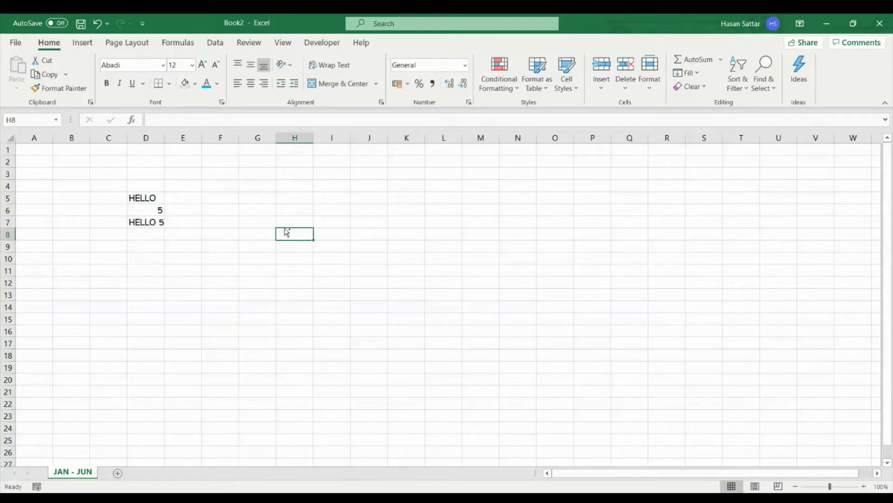
key(ctrl+a)
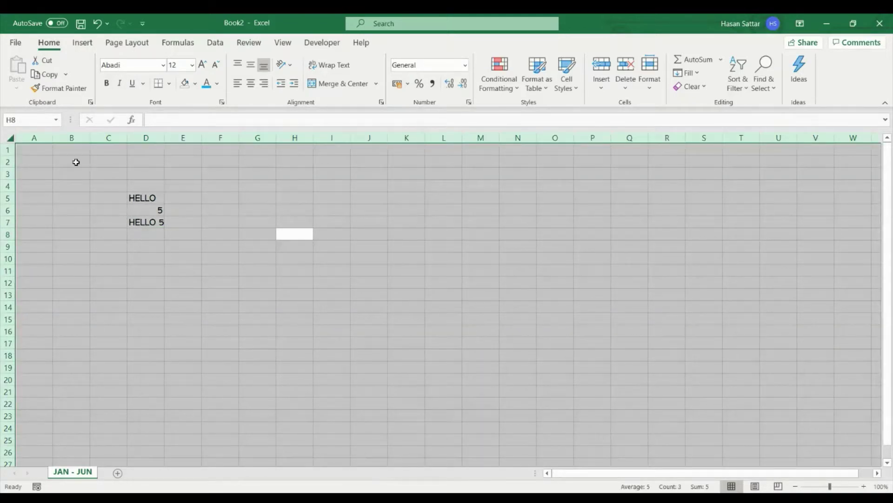
click(81, 185)
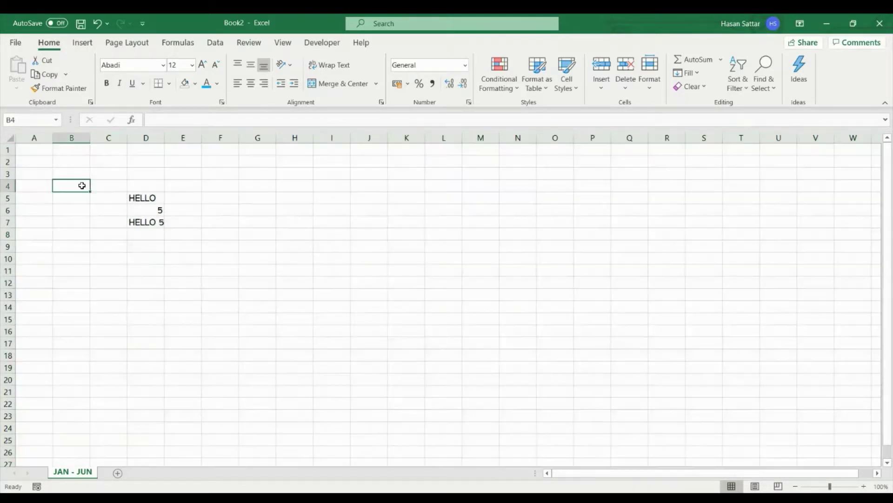
Set the font of the whole worksheet to Abadi Extra Light at size 12.
click(11, 138)
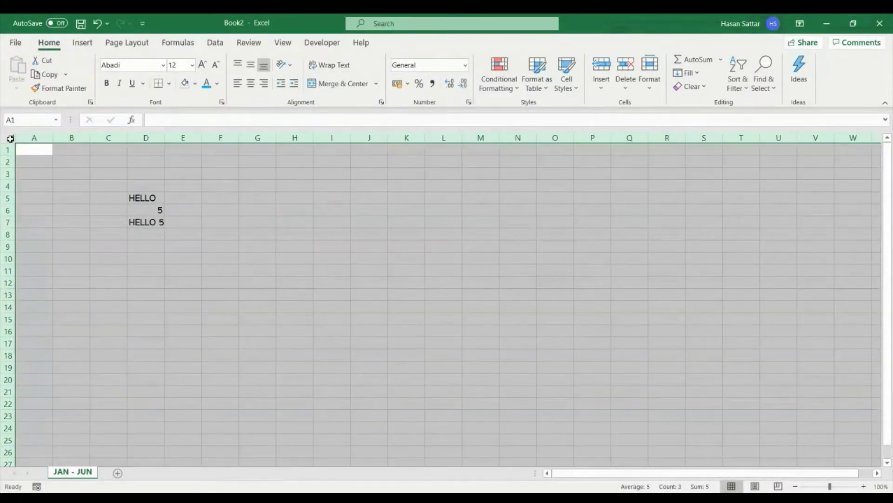
click(215, 65)
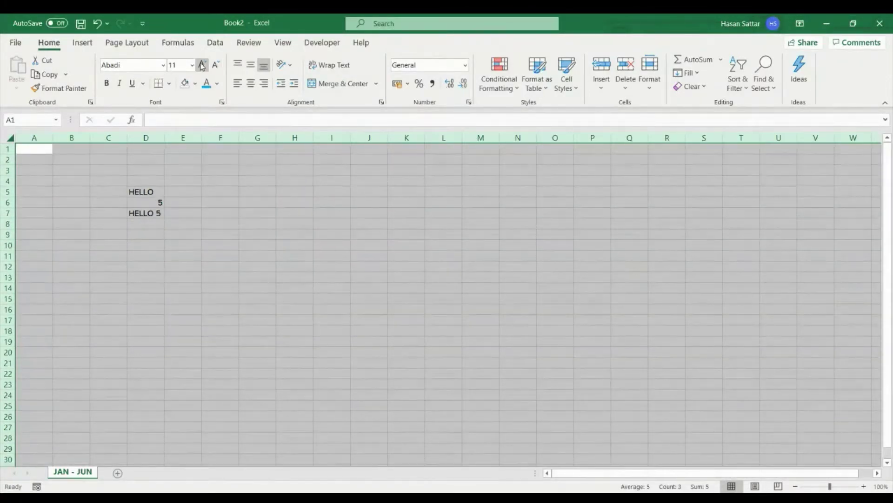
click(202, 65)
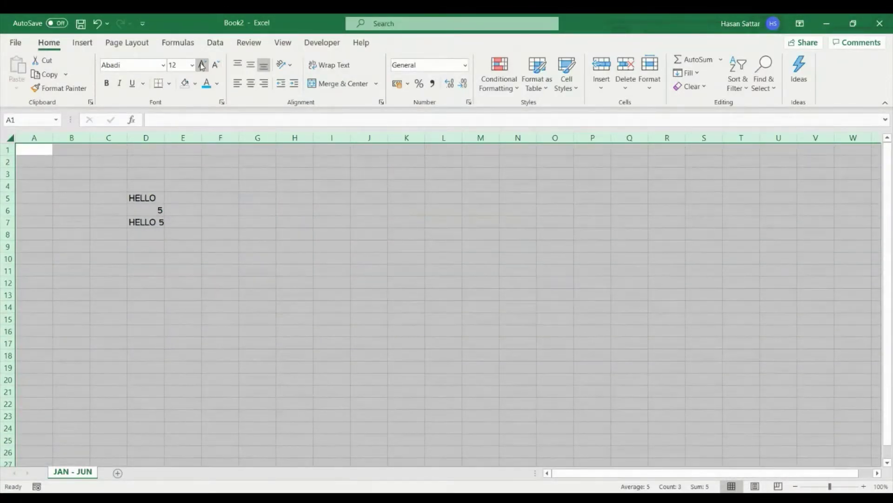
click(163, 65)
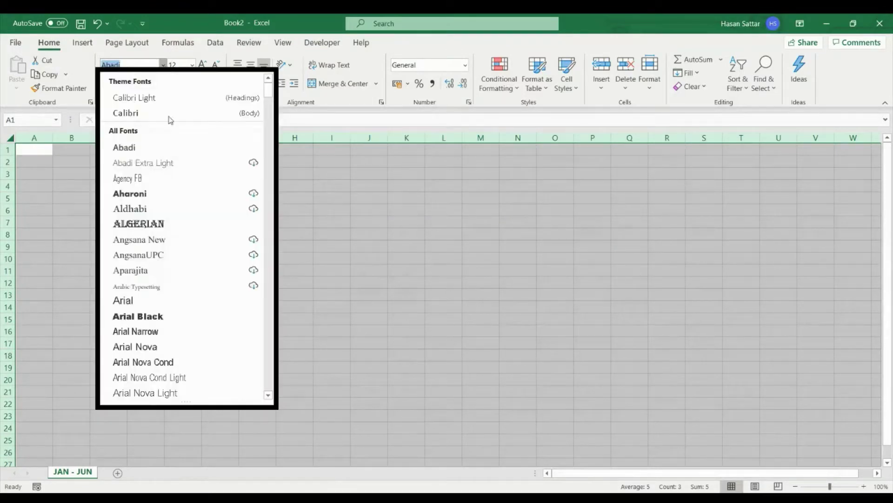
click(169, 162)
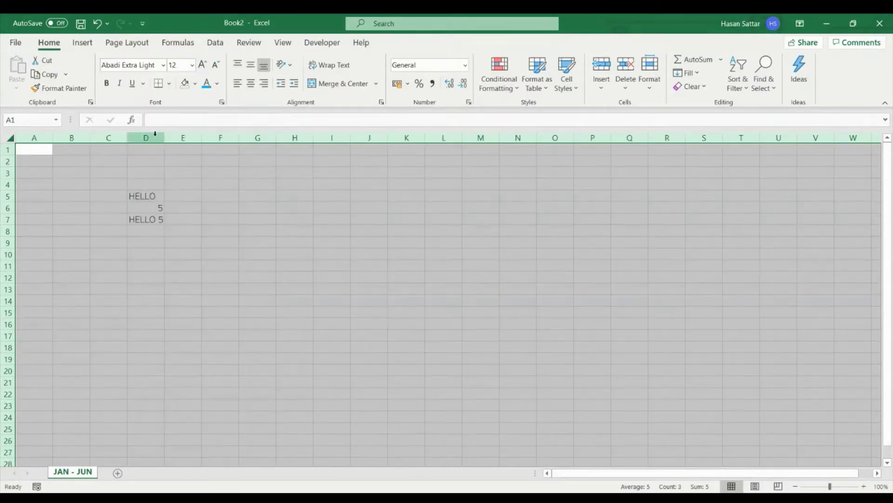
Format all cells as bold, italic and underlined, and switch the three styles off again.
click(120, 84)
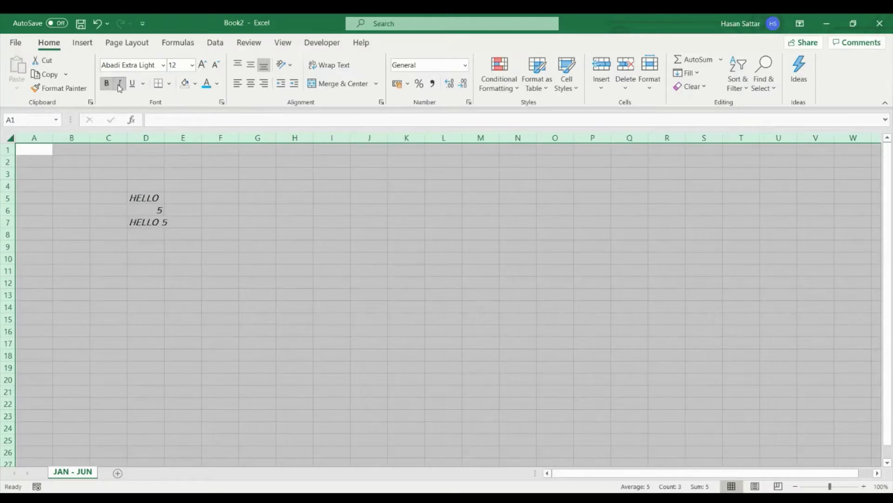
click(132, 84)
key(ctrl+b)
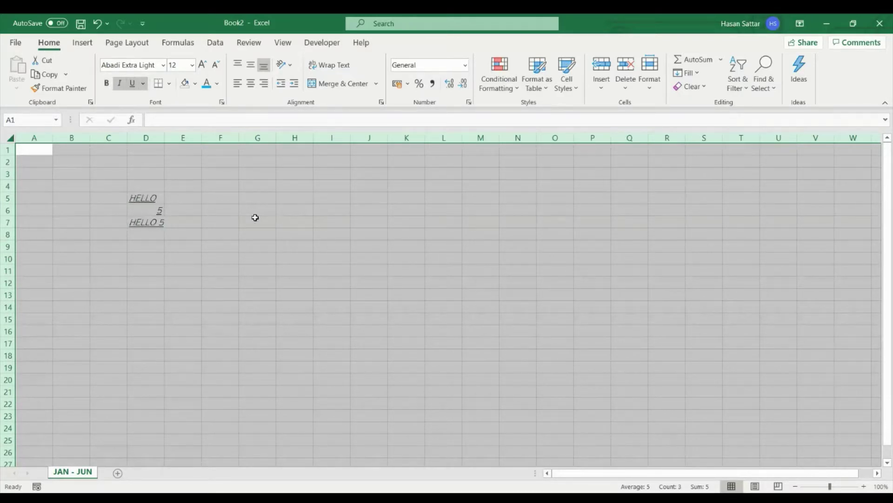
key(ctrl+i)
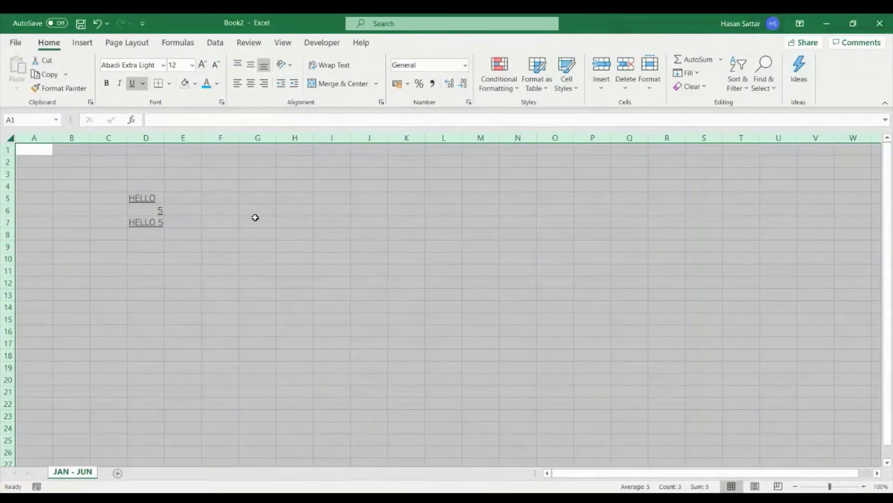
key(ctrl+u)
Reapply bold, italic and underline to the whole worksheet and clear them again.
key(ctrl+b)
key(ctrl+i)
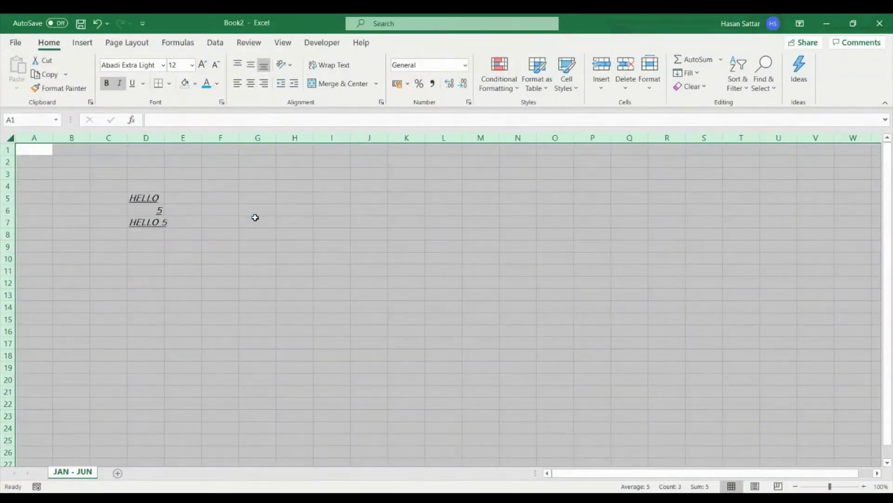
key(ctrl+u)
key(ctrl+b)
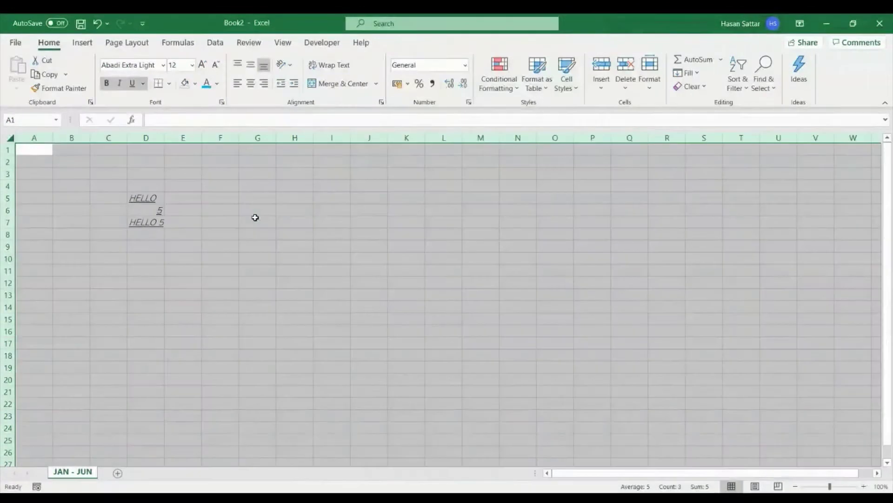
key(ctrl+i)
key(ctrl+u)
Fill cell G7 with the standard yellow colour.
click(255, 217)
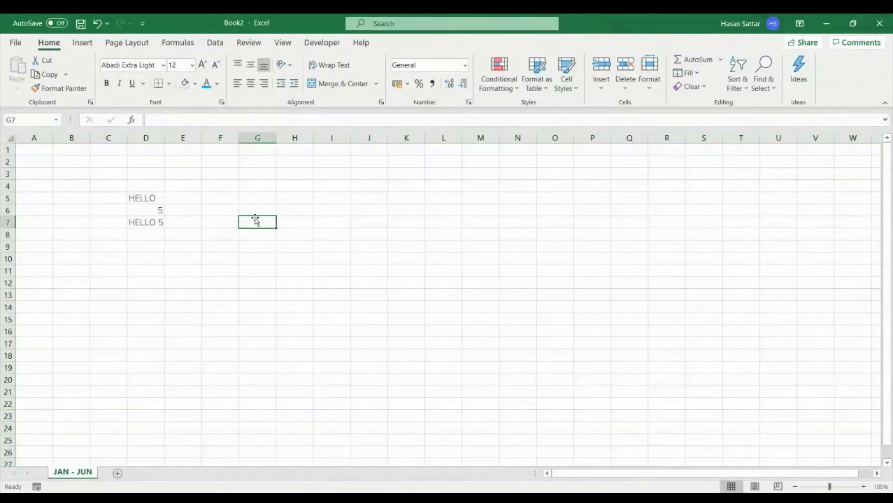
click(196, 84)
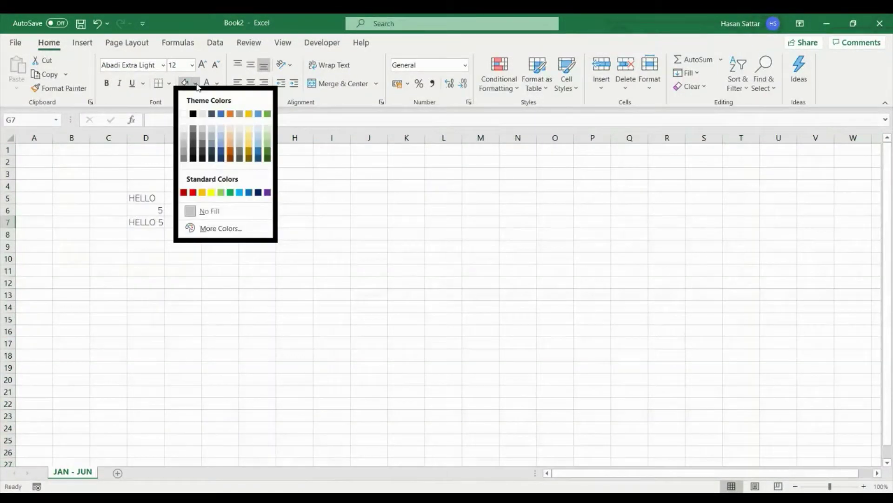
click(212, 192)
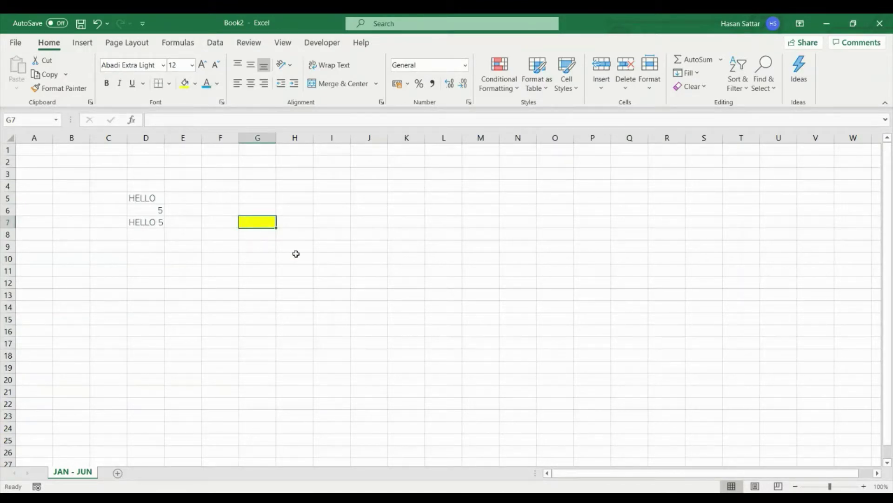
Fill cell G7 with the white theme colour.
click(195, 84)
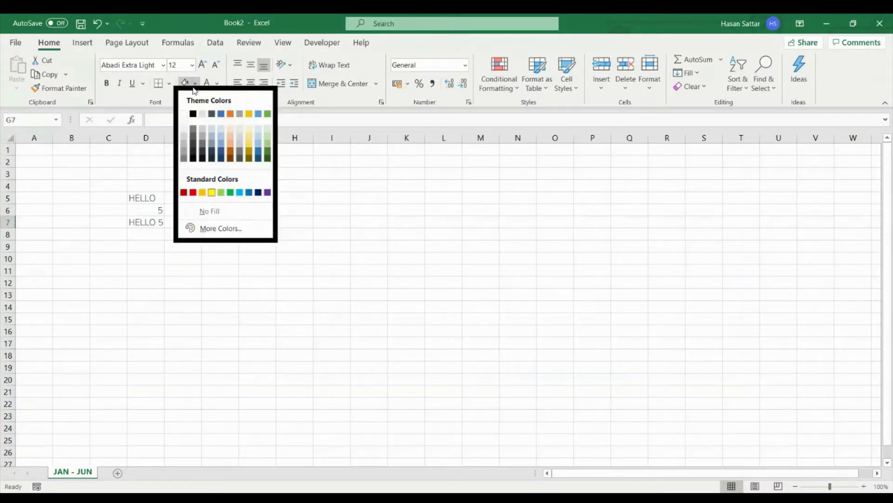
click(184, 113)
click(267, 306)
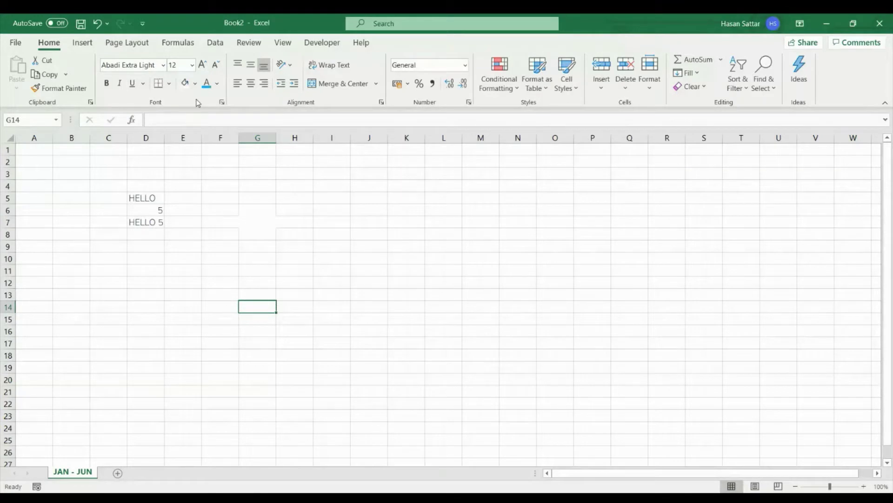
Remove the fill from cell G7 so that it has no fill colour.
click(250, 217)
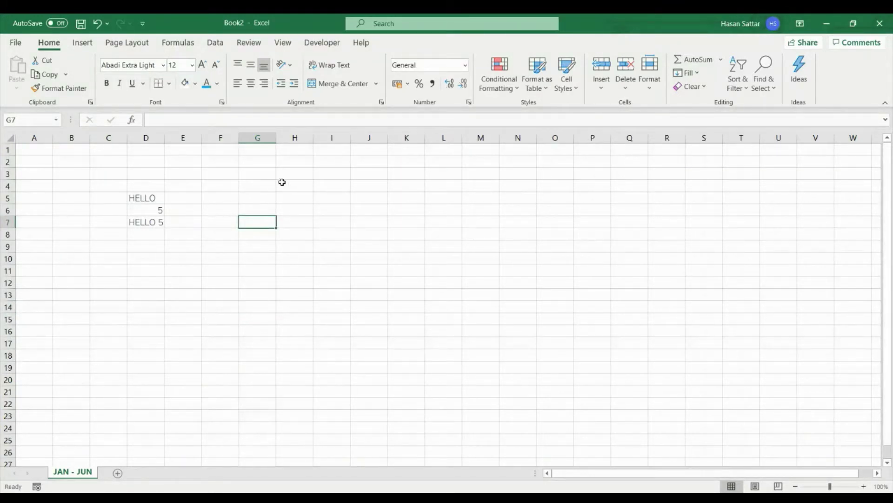
click(196, 84)
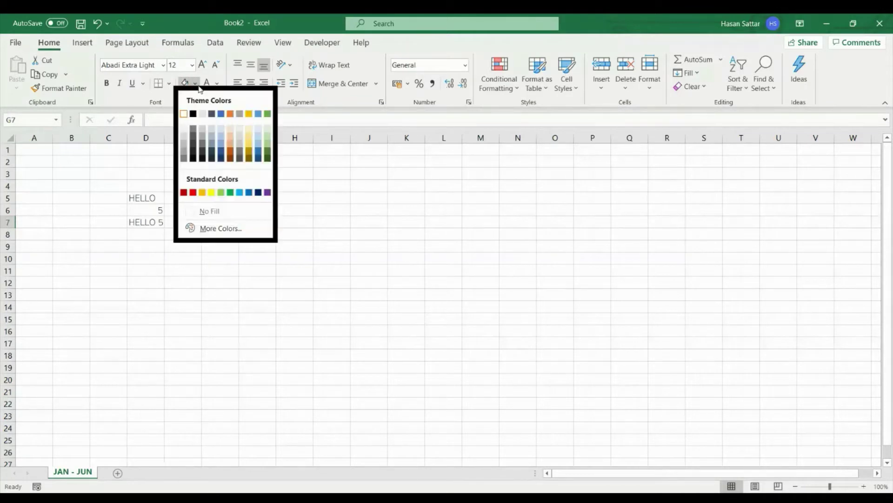
click(210, 210)
click(377, 256)
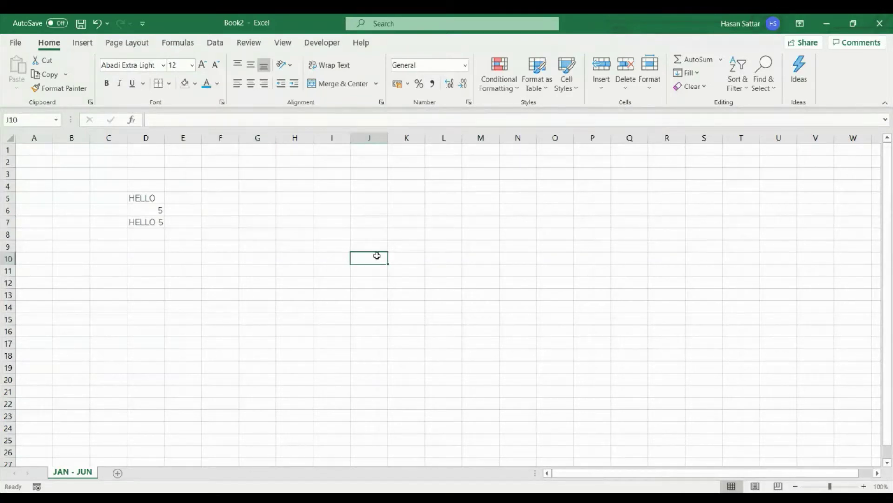
Set the font colour of the HELLO text in cell D5 to the standard light blue.
click(158, 199)
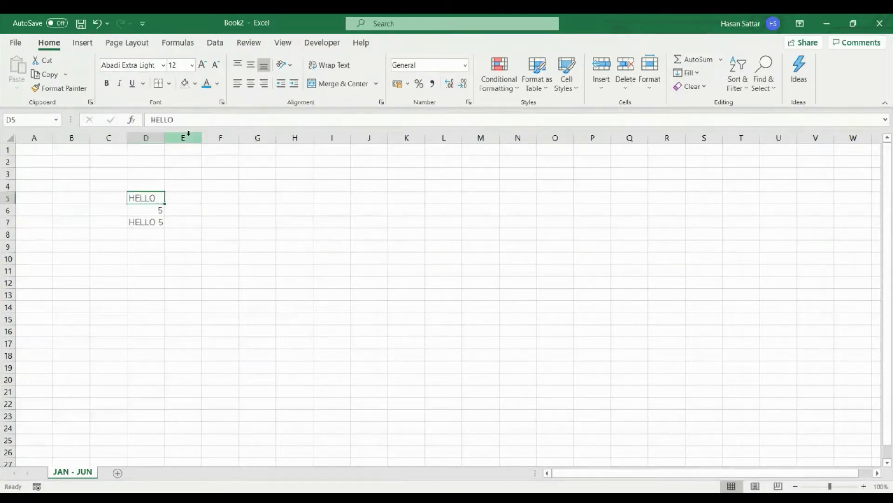
click(206, 84)
click(217, 84)
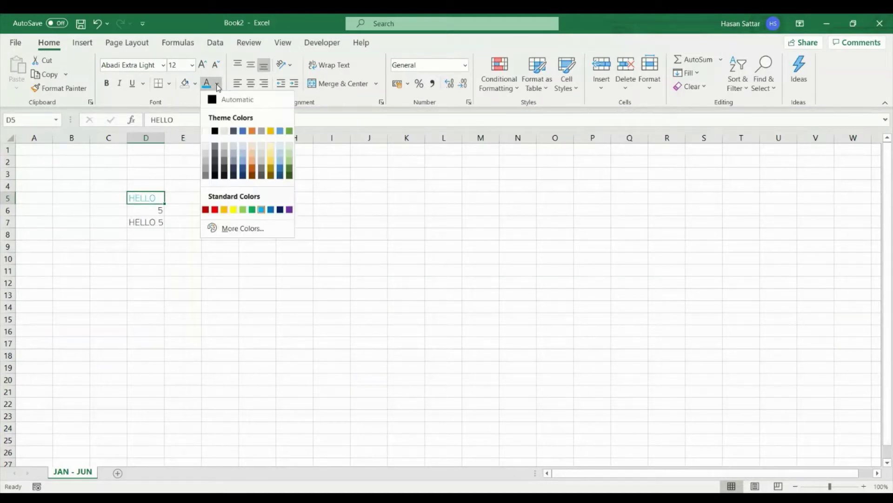
click(261, 210)
click(222, 225)
Clear the contents of the cell range D4:E8.
drag(199, 235, 133, 190)
key(Delete)
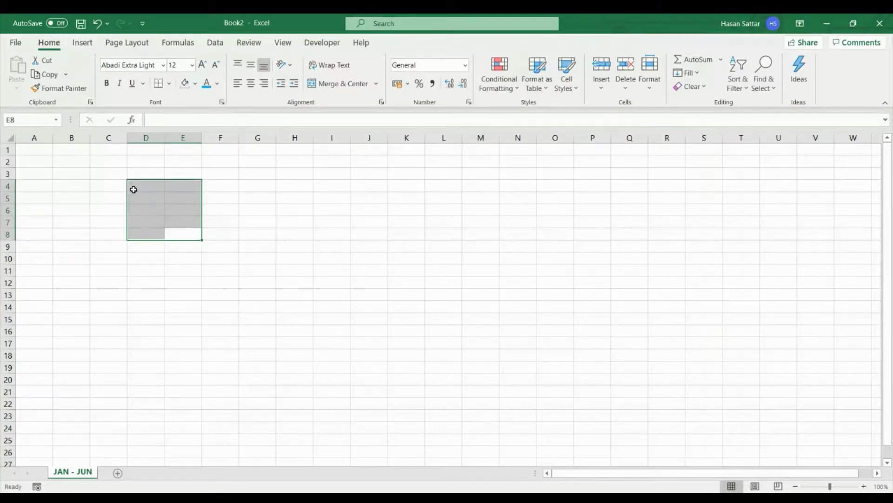
click(98, 208)
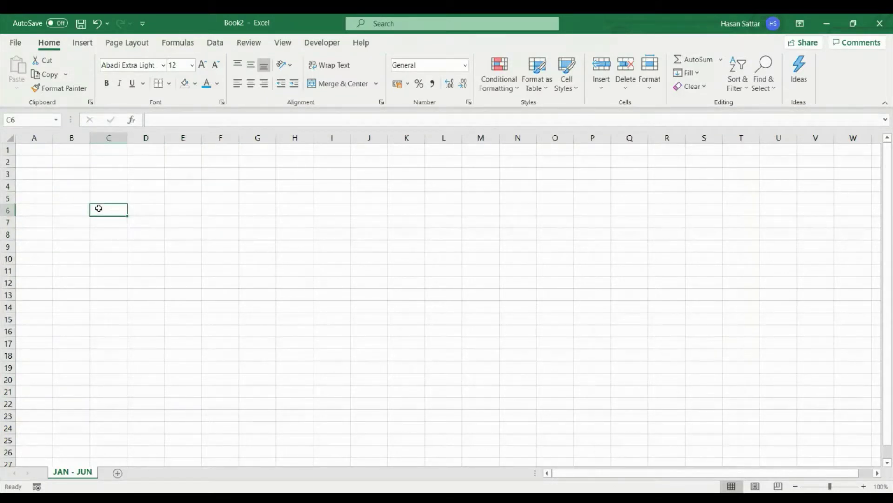
Undo and redo the clearing of D4:E8 several times, ending with the cell contents restored.
key(ctrl+z)
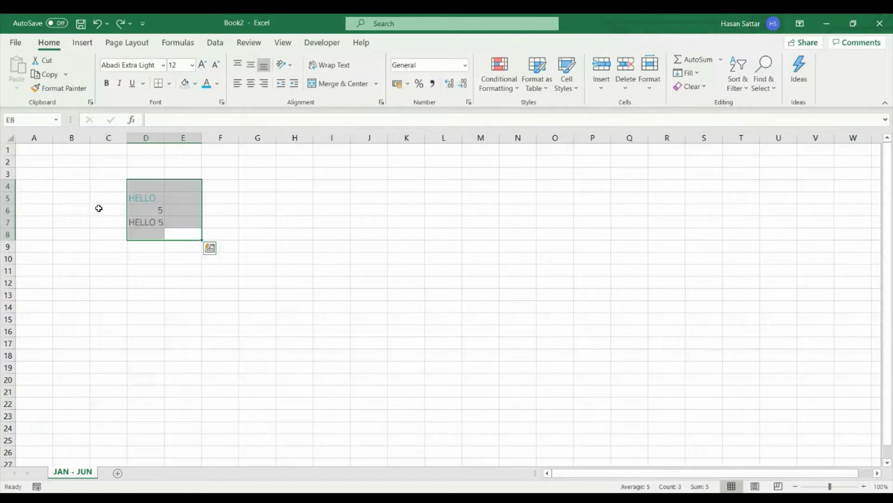
key(ctrl+y)
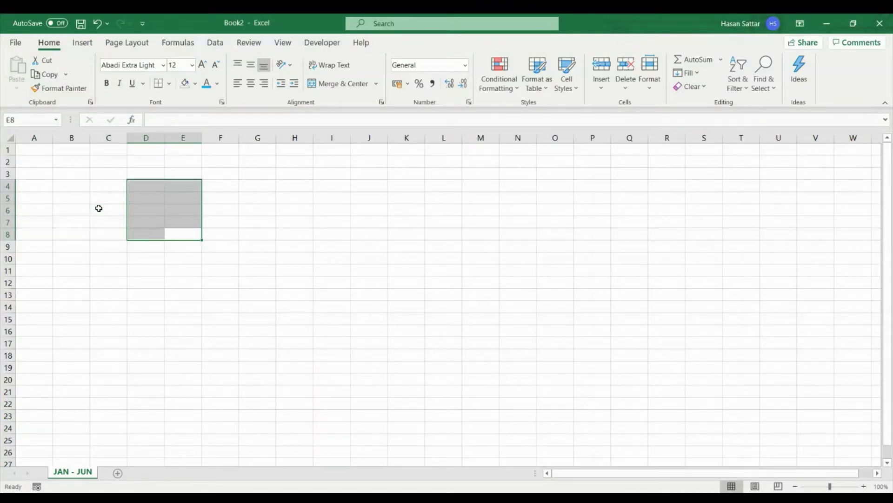
click(97, 23)
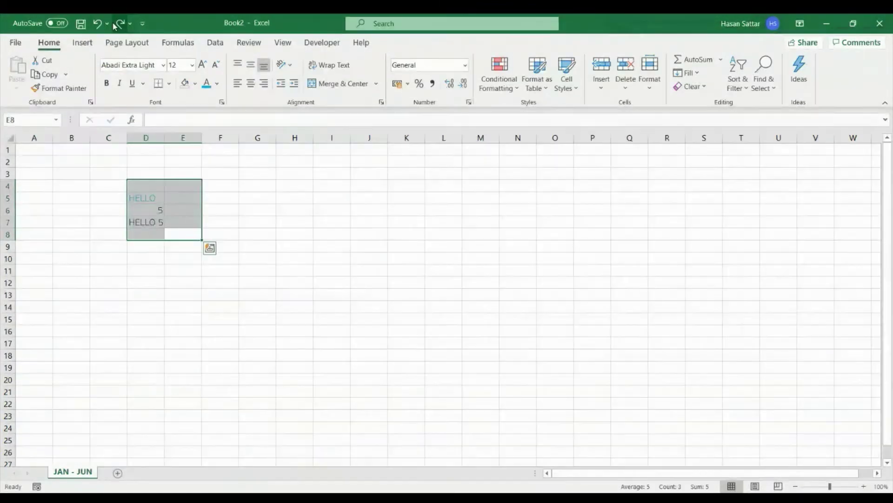
click(119, 23)
click(98, 25)
click(119, 24)
click(117, 243)
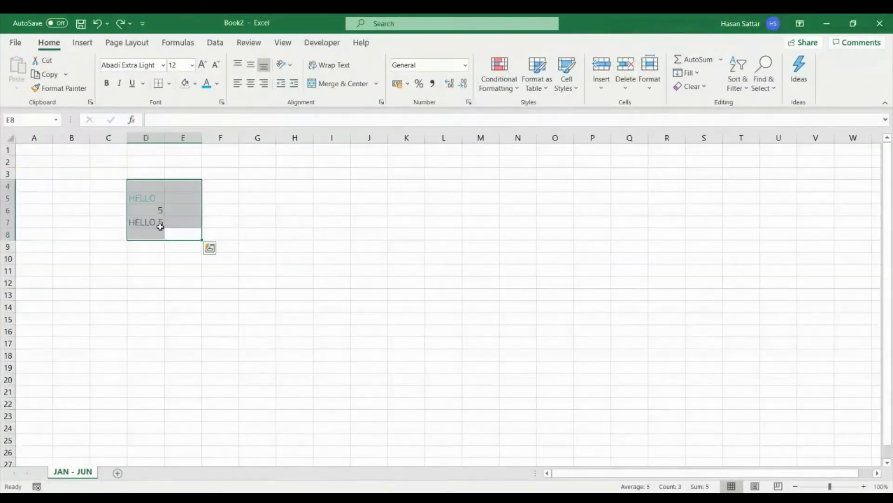
click(160, 226)
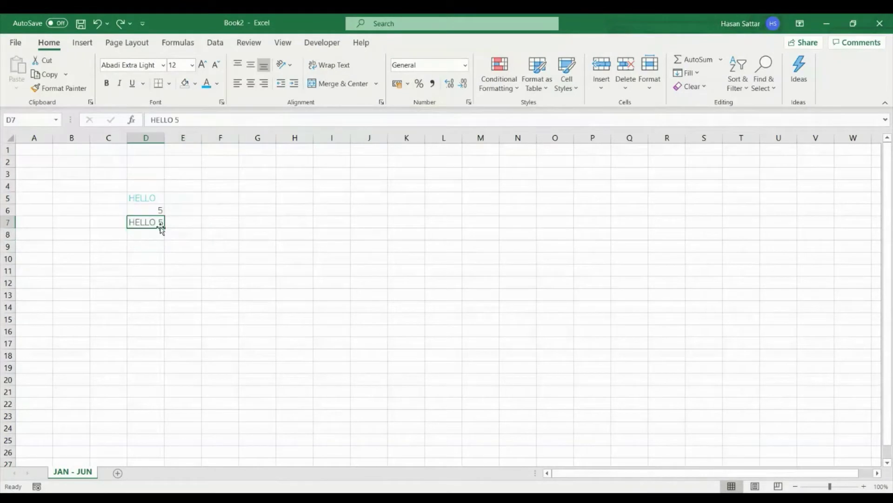
Copy the HELLO text from cell D5 and paste it into cell I5.
click(161, 200)
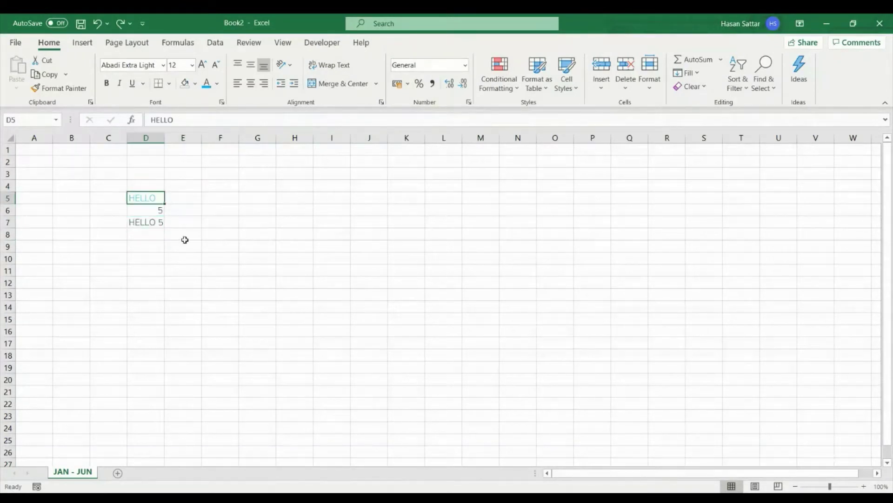
key(ctrl+c)
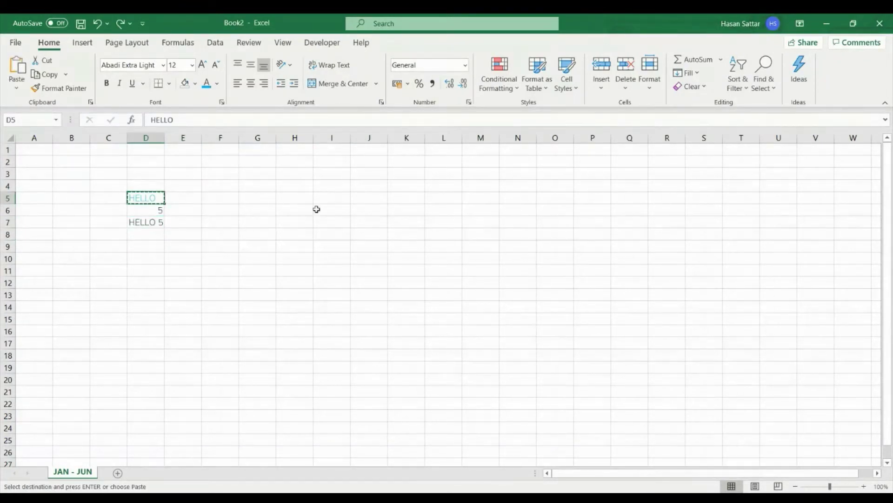
click(336, 198)
key(ctrl+v)
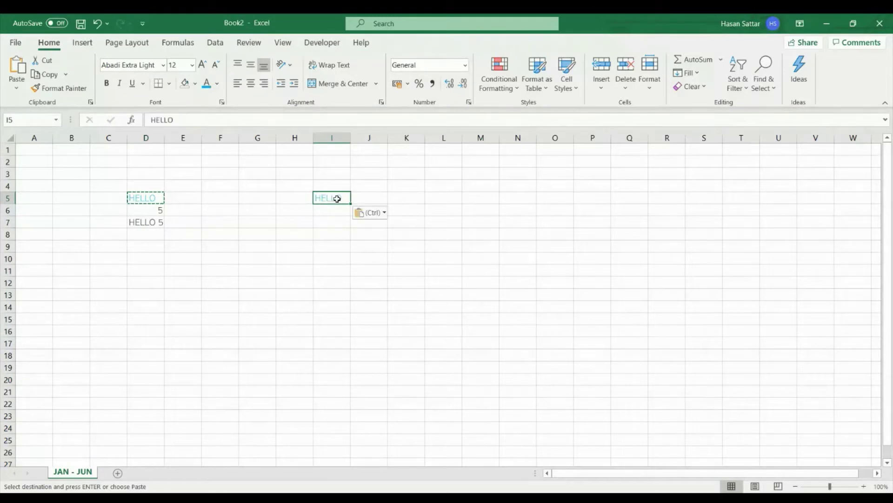
key(Escape)
Copy cell D5 again and paste it into cell G9 with the standard paste option.
right_click(152, 200)
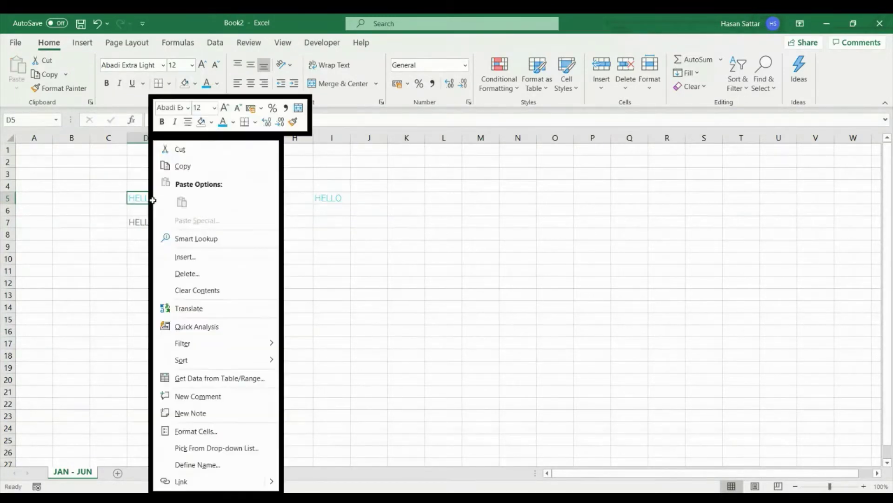
click(216, 166)
click(265, 247)
right_click(266, 249)
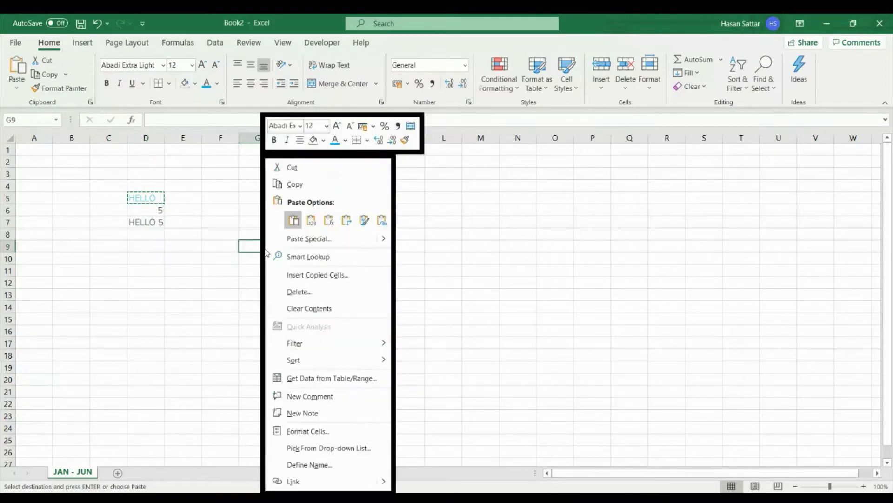
click(293, 220)
click(299, 244)
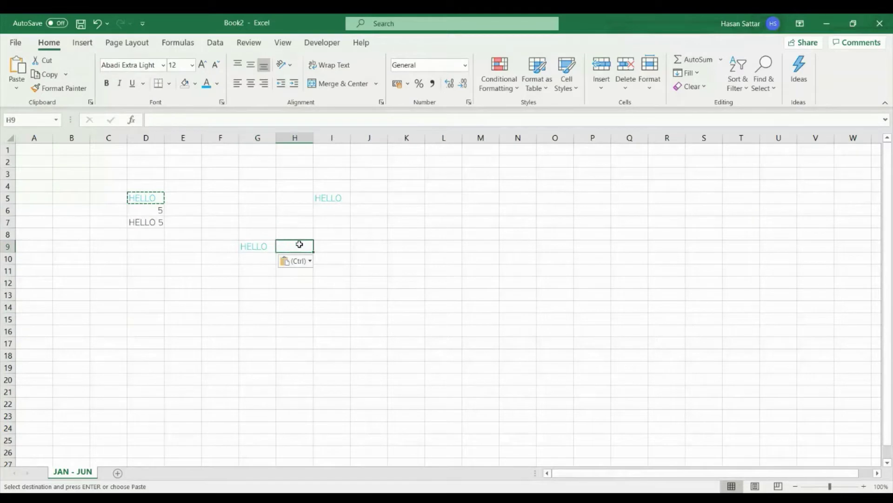
Move the HELLO text from cell G9 to cell N6 by cutting and pasting it.
click(265, 249)
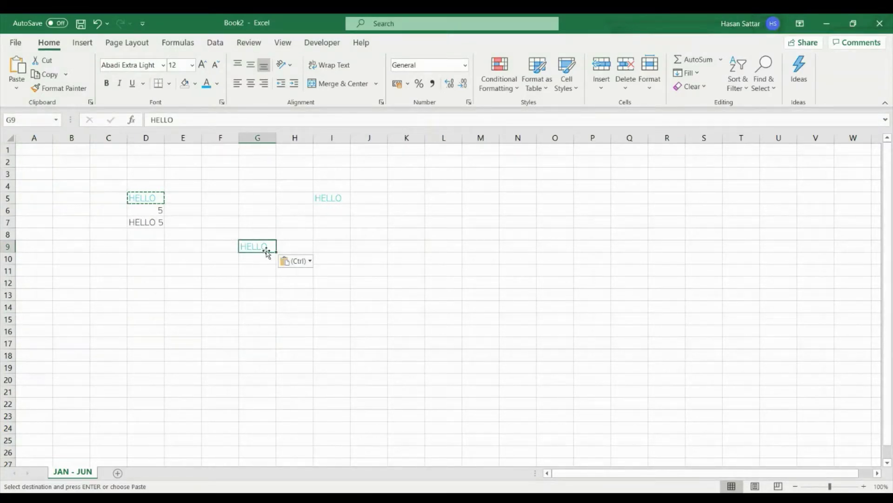
key(ctrl+c)
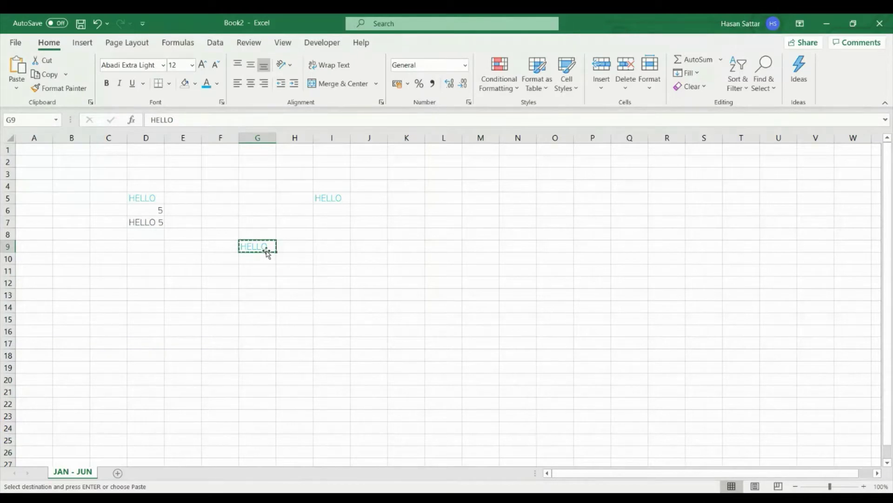
click(510, 208)
key(ctrl+v)
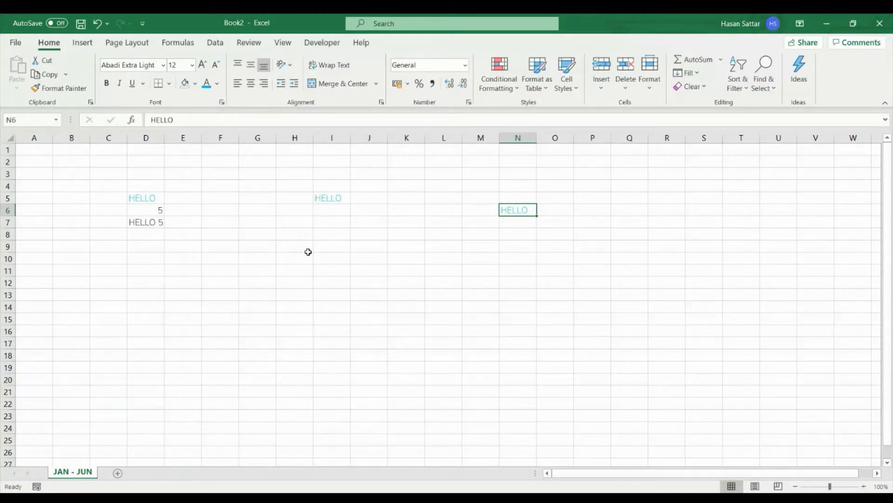
Widen column L to about four times its width and make row 8 about seven and a half times taller.
drag(462, 138, 570, 138)
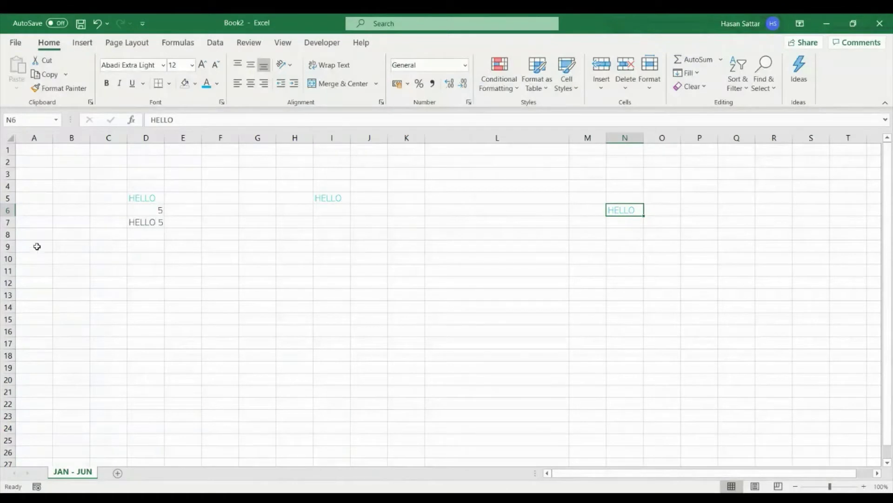
click(7, 234)
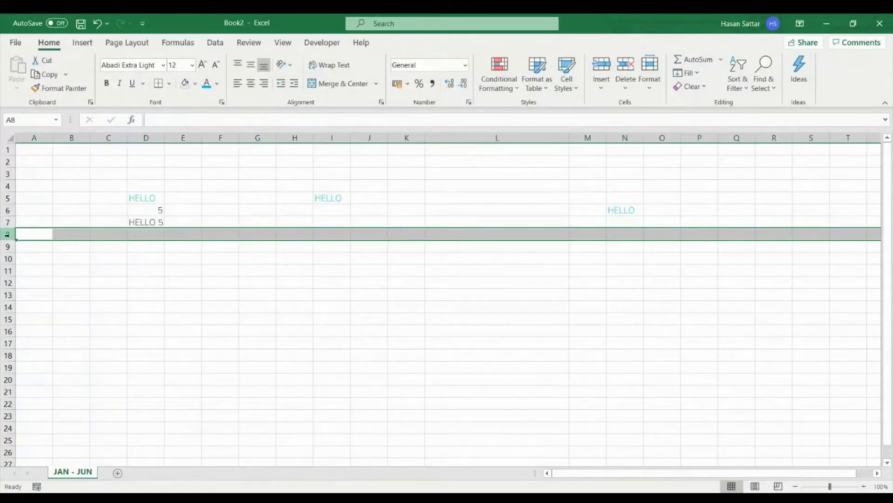
drag(7, 240, 7, 320)
click(208, 334)
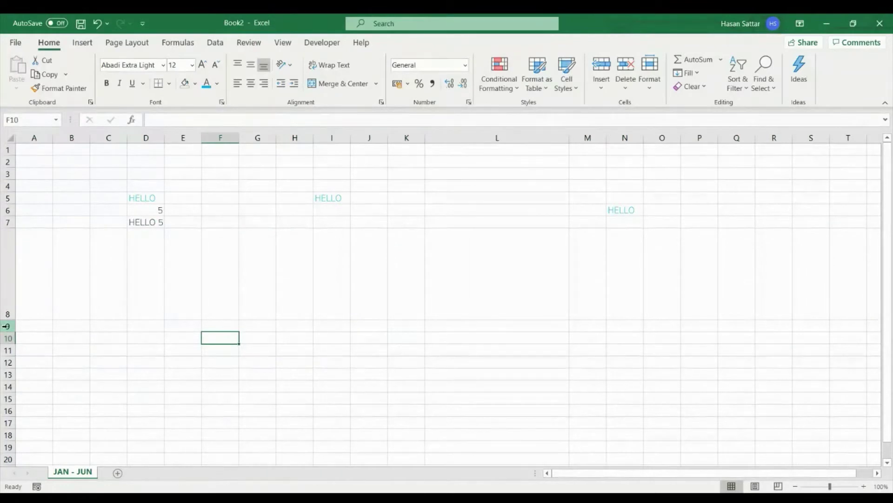
Insert a new row above row 9 and another above row 24, and select cell L8.
right_click(6, 325)
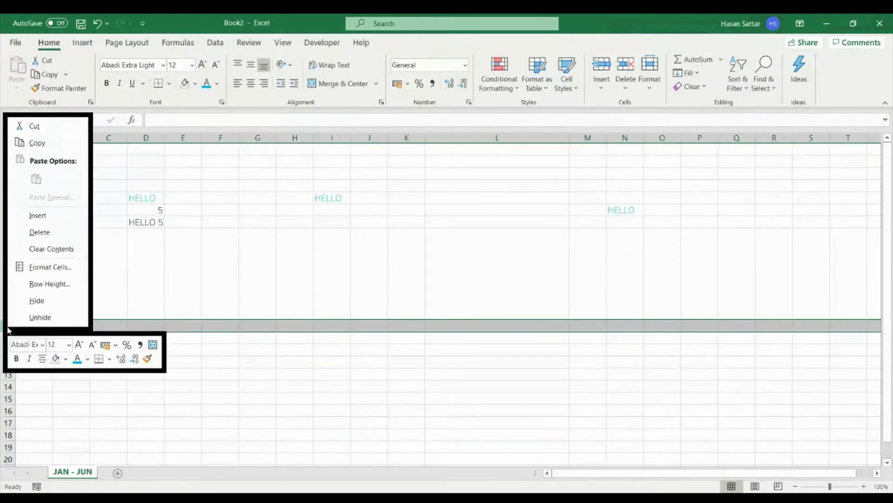
click(57, 215)
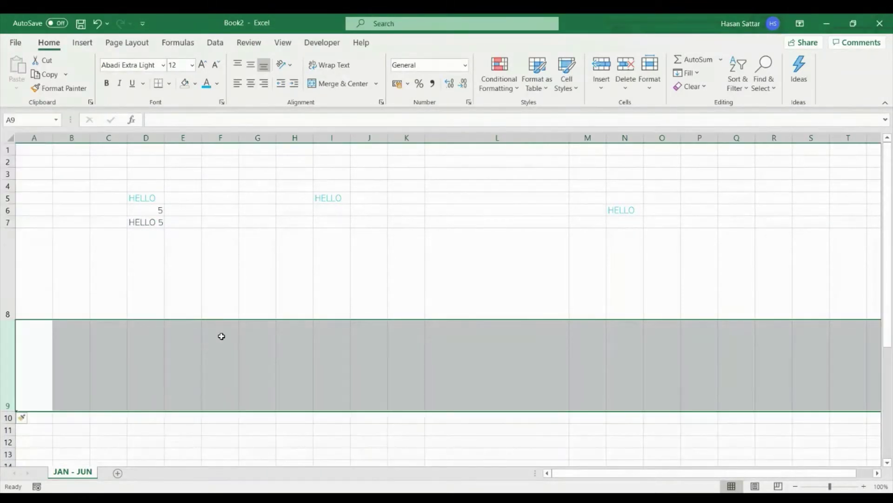
scroll(221, 335, down, 4)
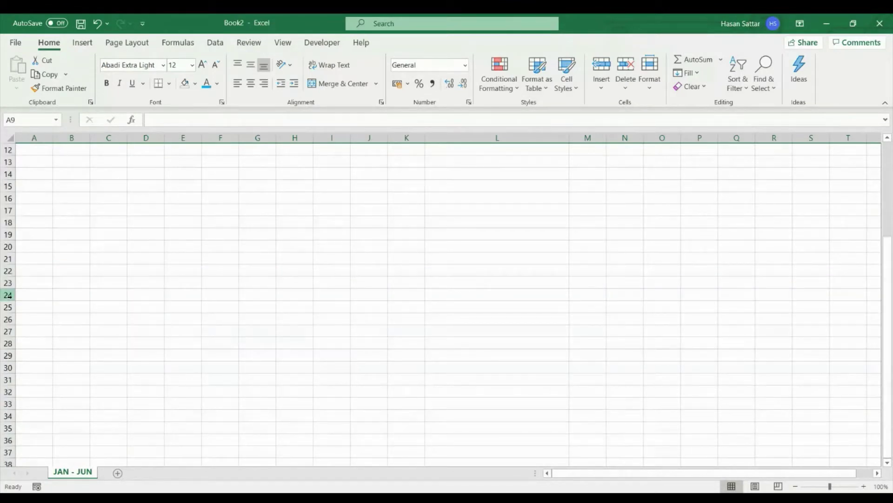
right_click(8, 295)
click(58, 185)
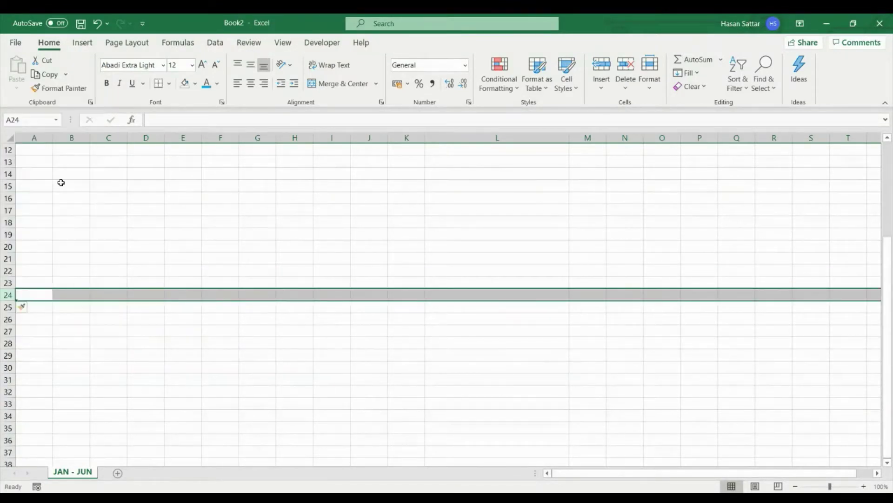
scroll(447, 259, up, 4)
click(488, 261)
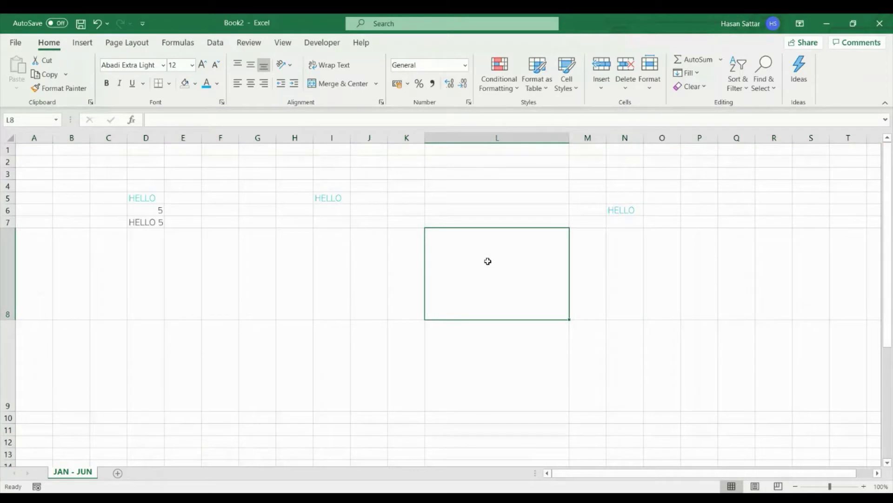
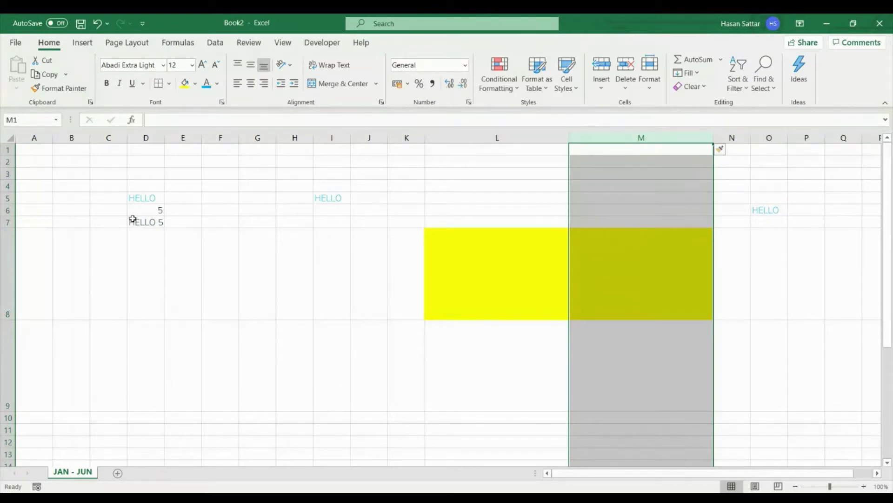
Delete rows 1 to 11 from the worksheet.
drag(7, 149, 3, 426)
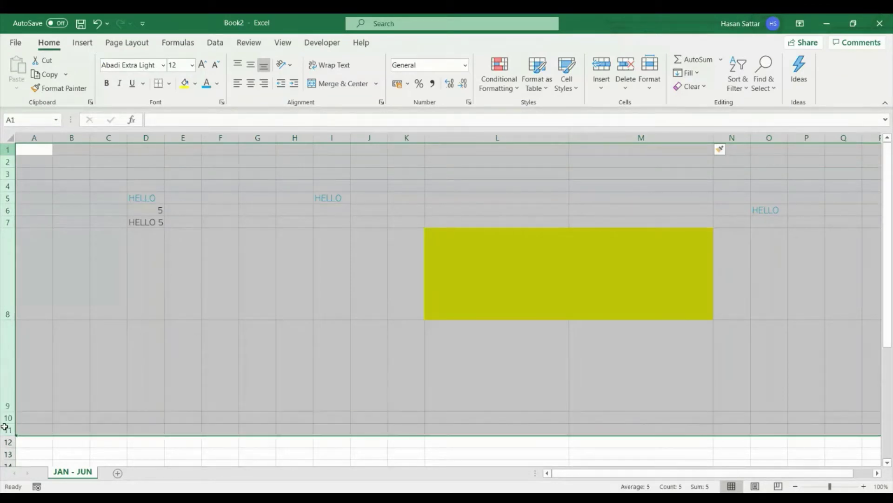
right_click(2, 353)
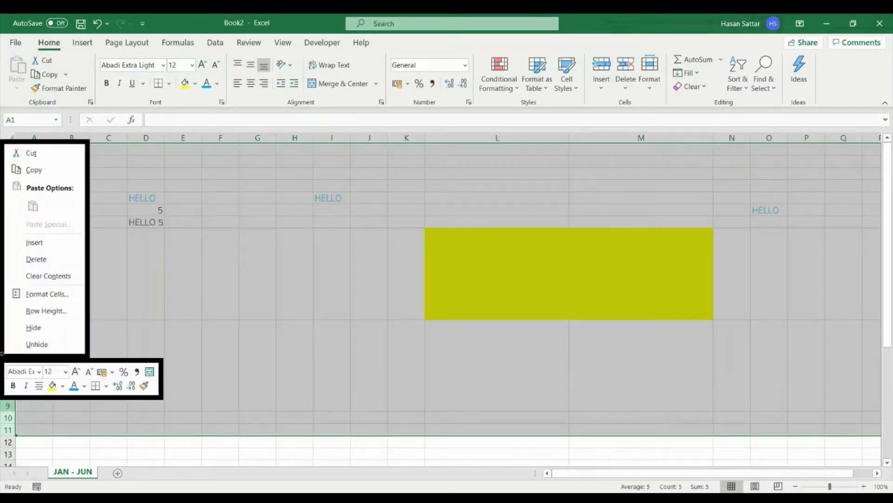
click(43, 259)
click(178, 198)
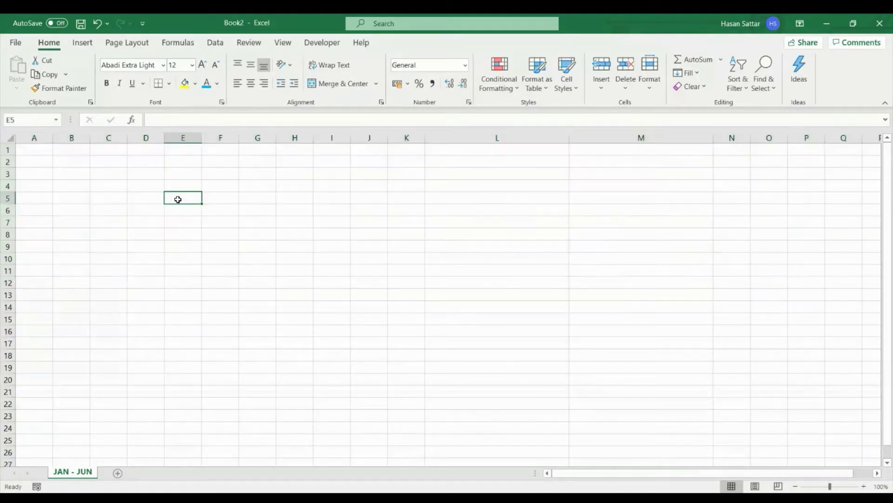
Enter the number 5 in cell E5 and the number 6 in cell F5.
click(403, 118)
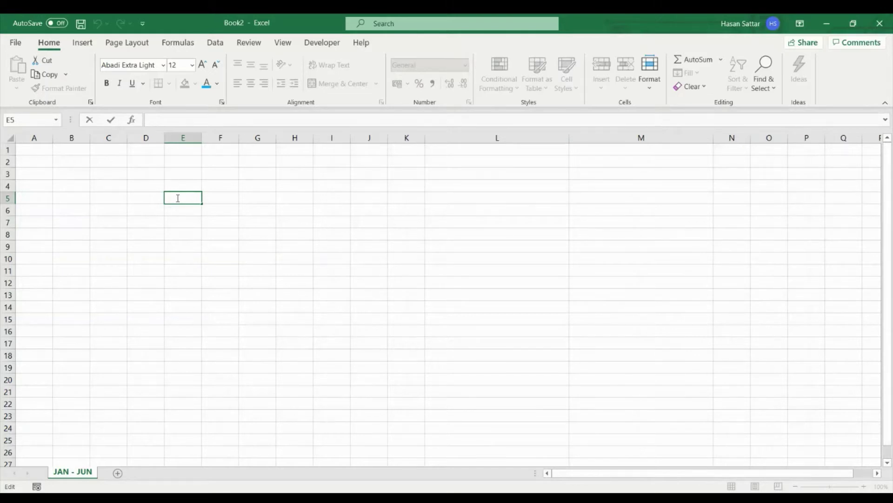
text(=)
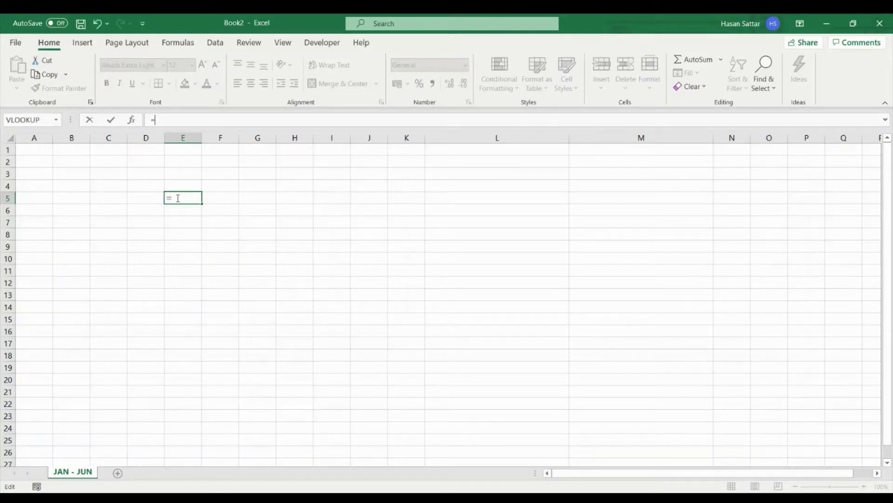
key(BackSpace)
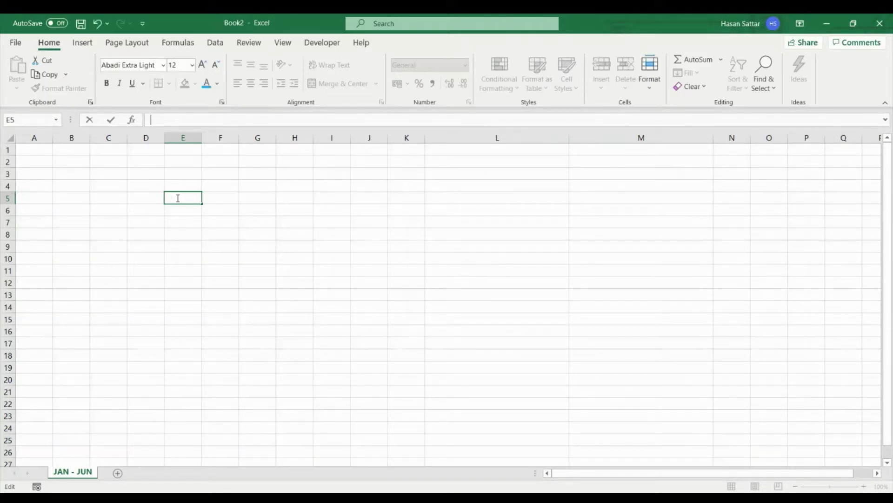
text(5)
key(Tab)
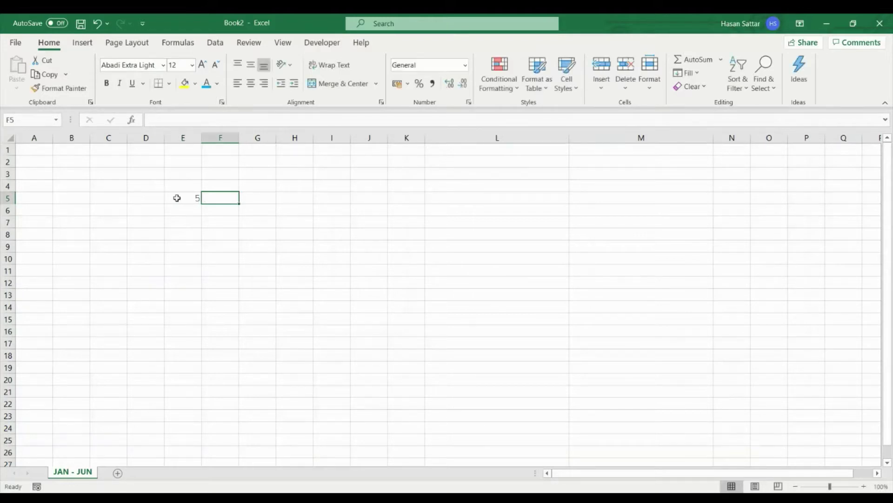
text(6)
key(Tab)
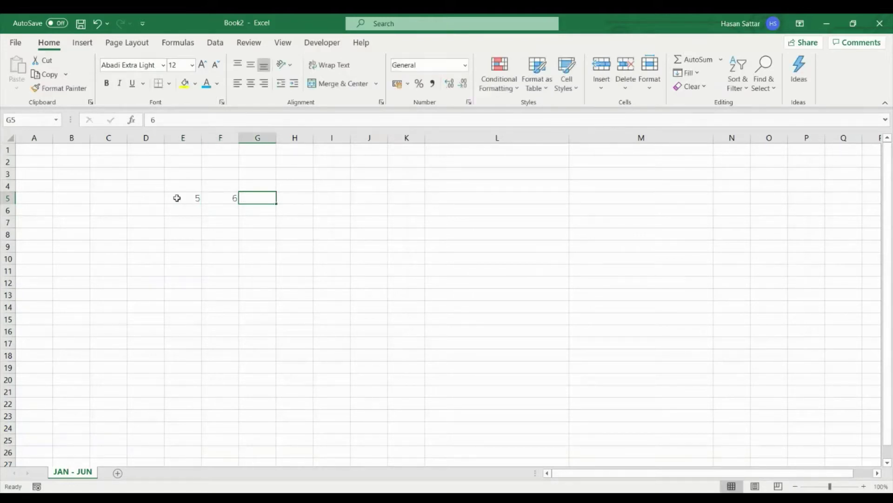
Add the two numbers in cell G5 with the formula =E5+F5.
text(=)
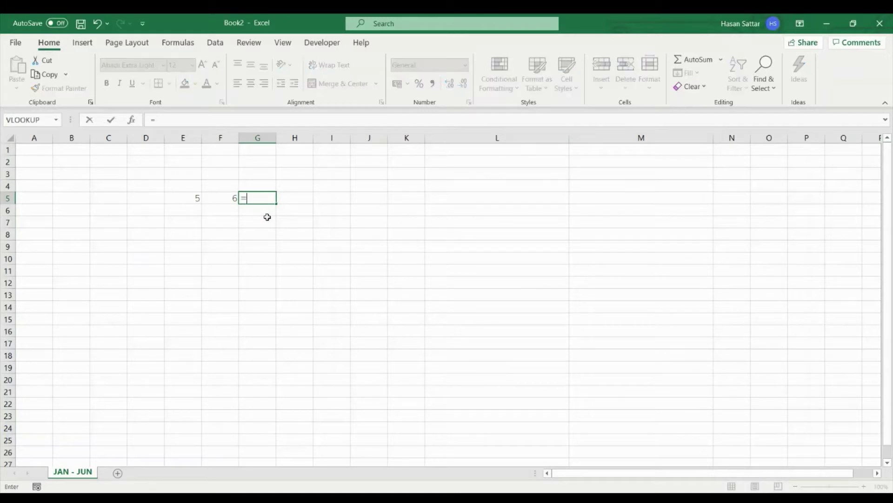
click(194, 196)
text(+)
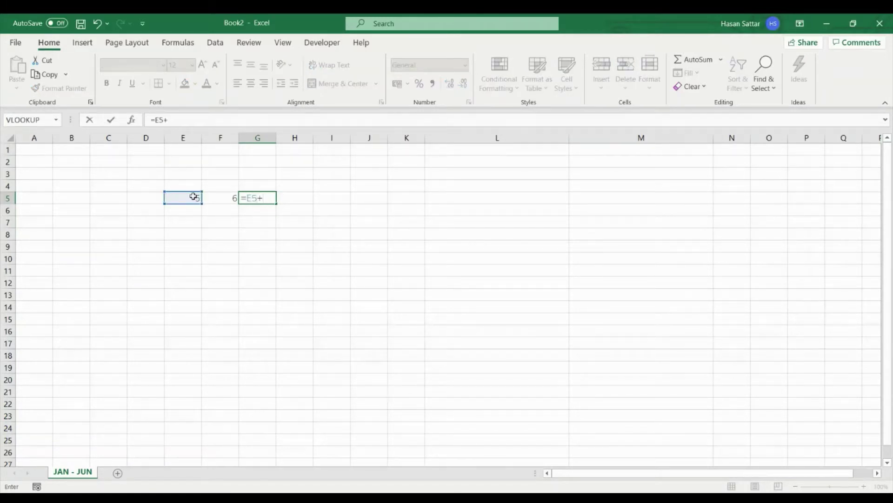
click(214, 199)
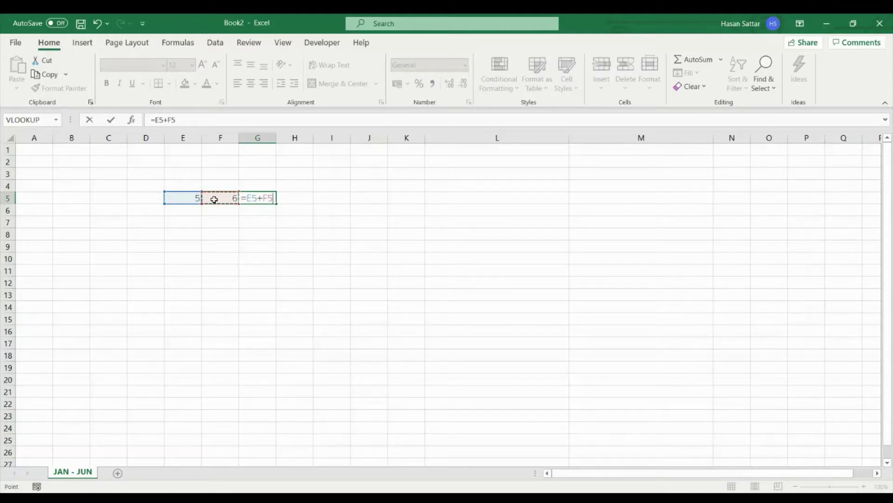
key(Return)
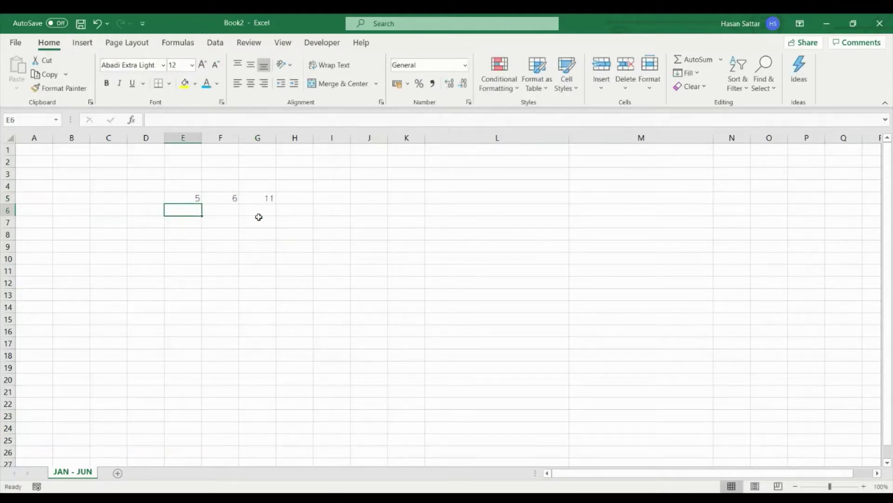
Change the value in cell E5 to 7.
click(198, 200)
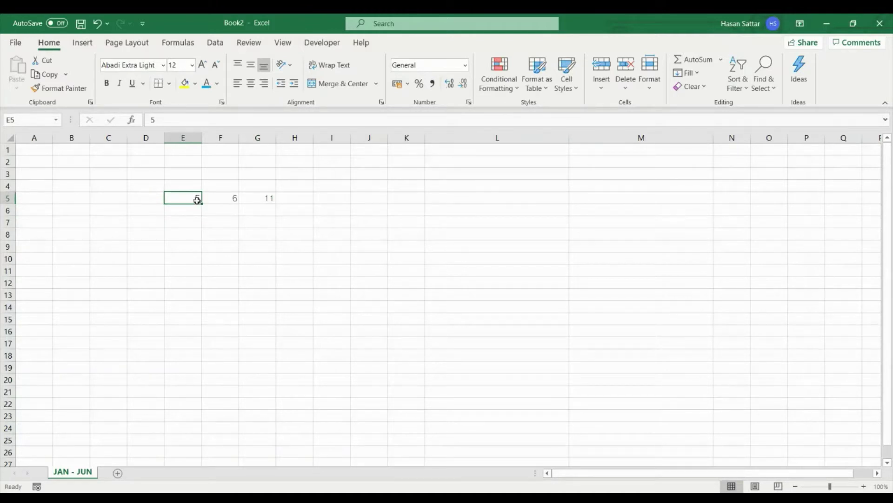
text(7)
key(Return)
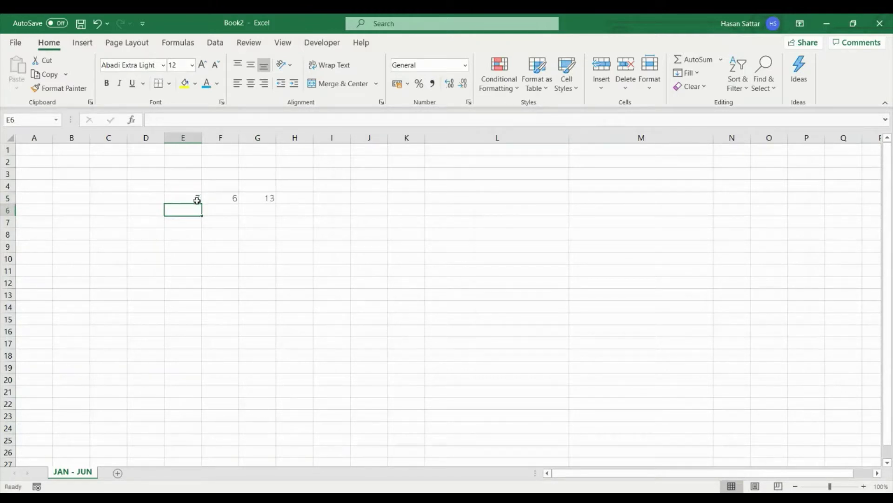
Change the formula in cell G5 to the subtraction =E5-F5.
click(251, 199)
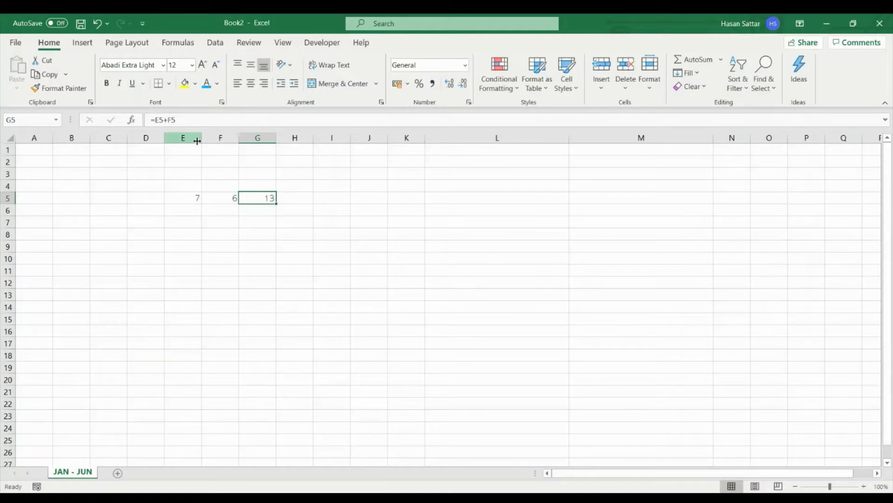
click(169, 120)
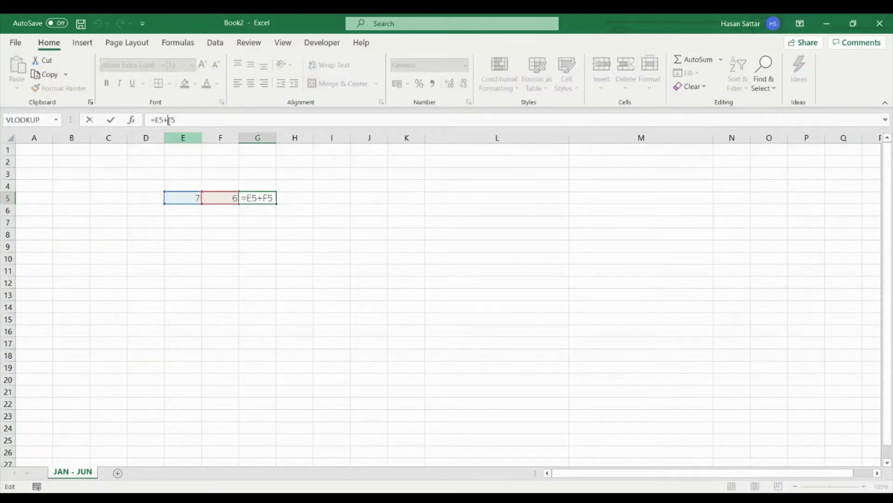
key(BackSpace)
text(-)
key(Return)
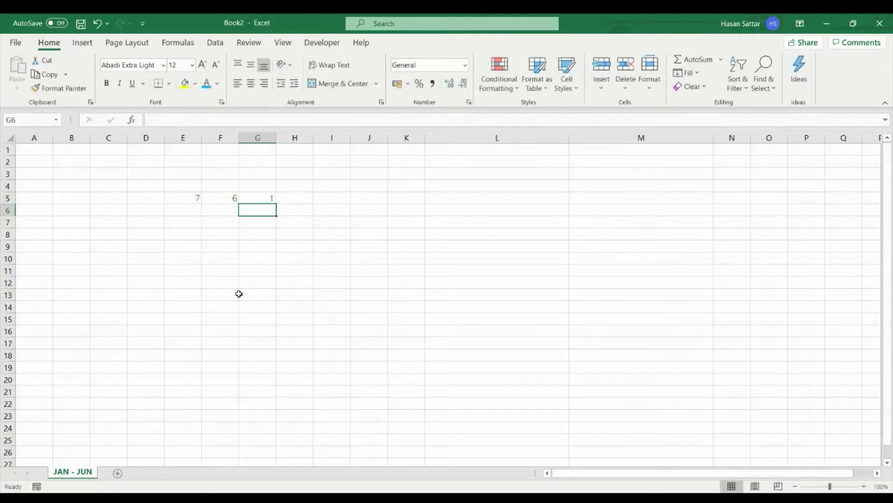
Change the formula in cell G5 to the multiplication =E5*F5.
click(269, 197)
click(169, 120)
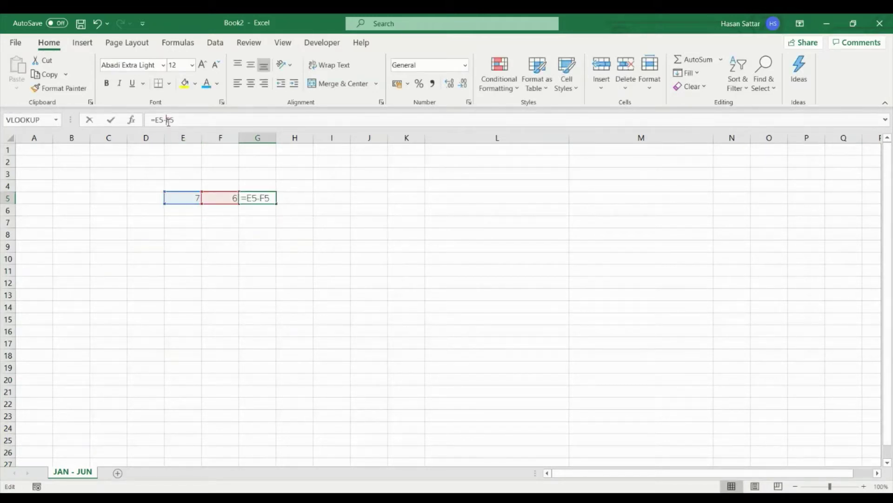
key(BackSpace)
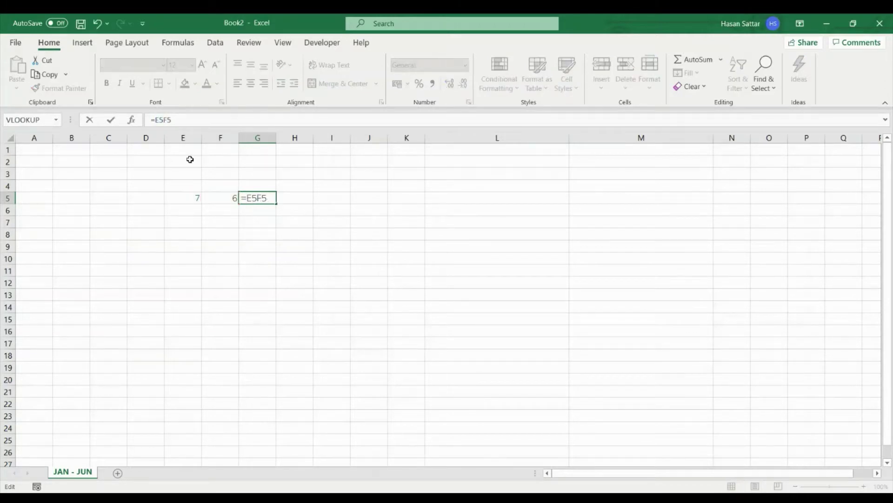
text(*)
key(Return)
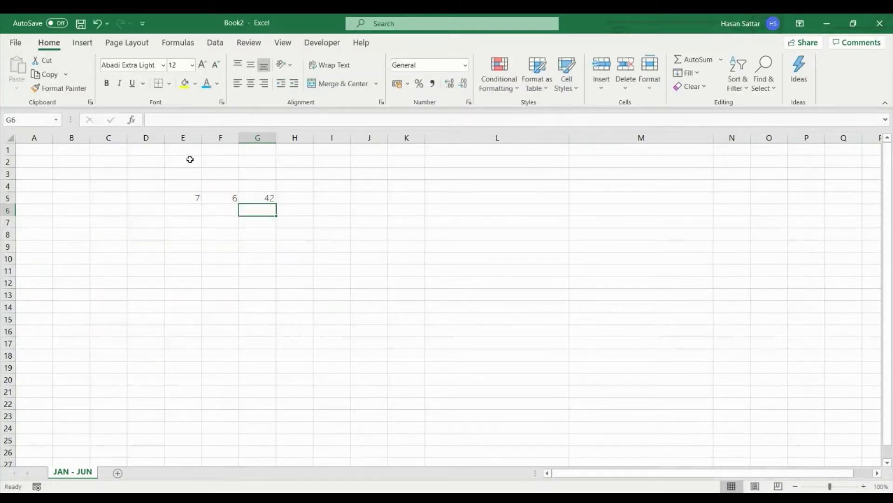
Change the formula in cell G5 to the division =E5/F5.
click(264, 197)
double_click(263, 199)
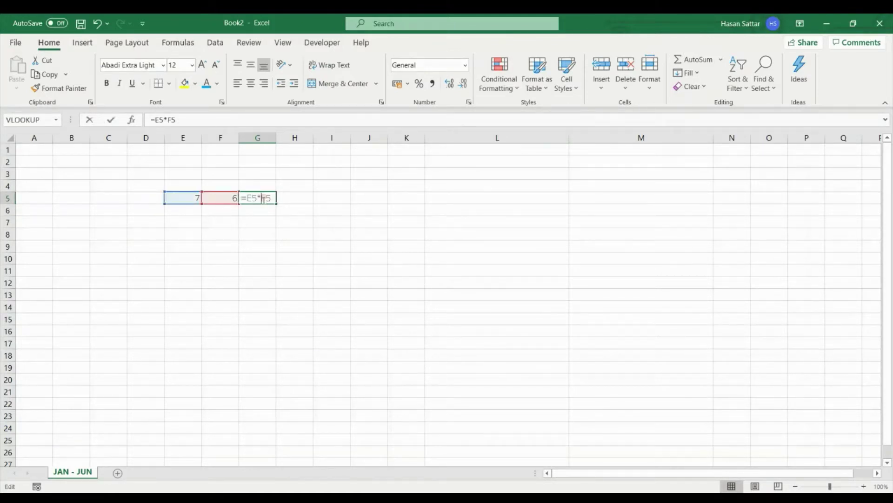
key(BackSpace)
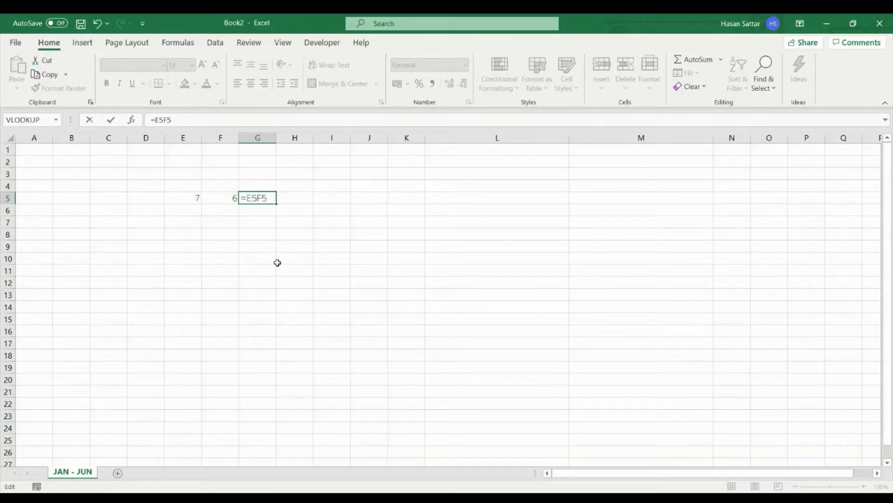
text(/)
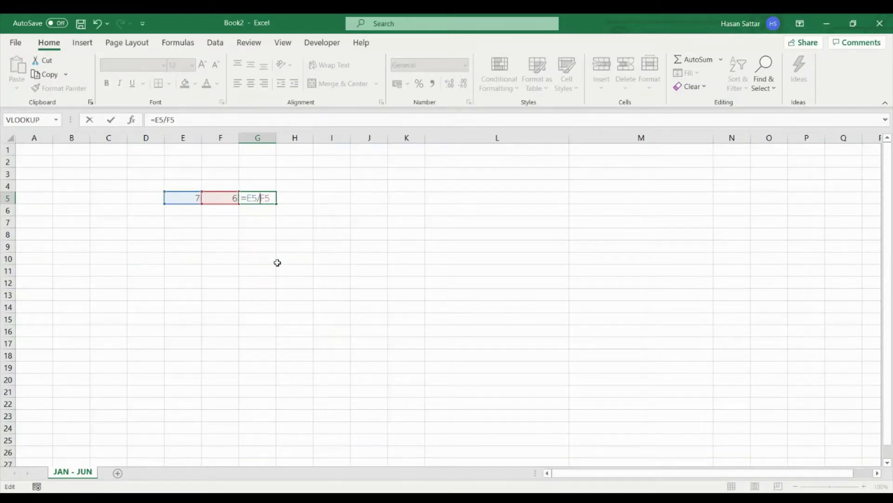
key(Return)
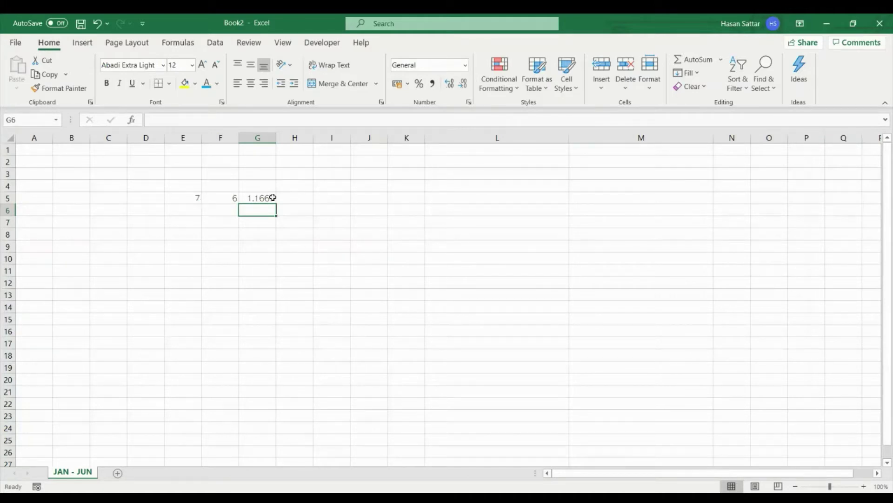
Merge and center cells G5 and H5, and unmerge them again.
drag(270, 197, 289, 199)
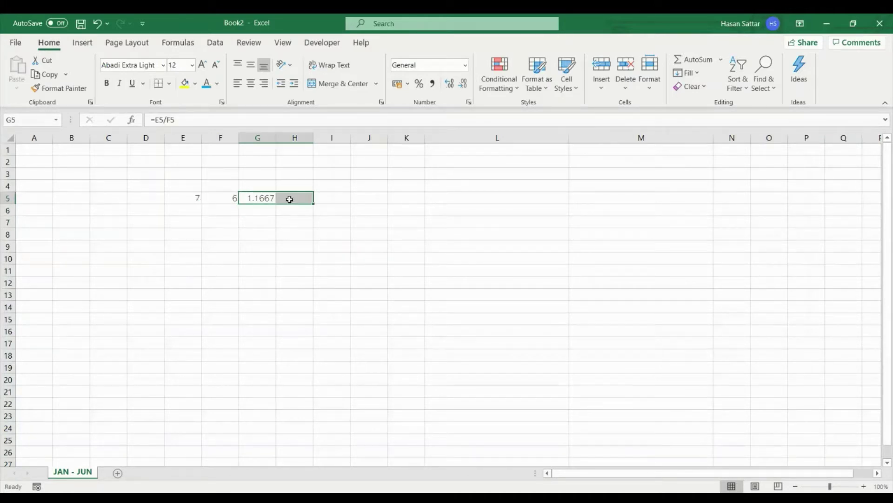
click(344, 85)
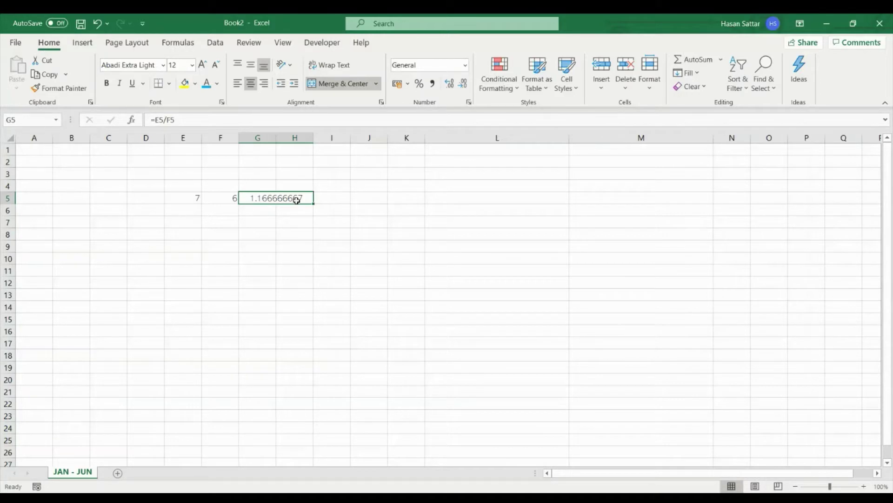
click(359, 86)
click(323, 346)
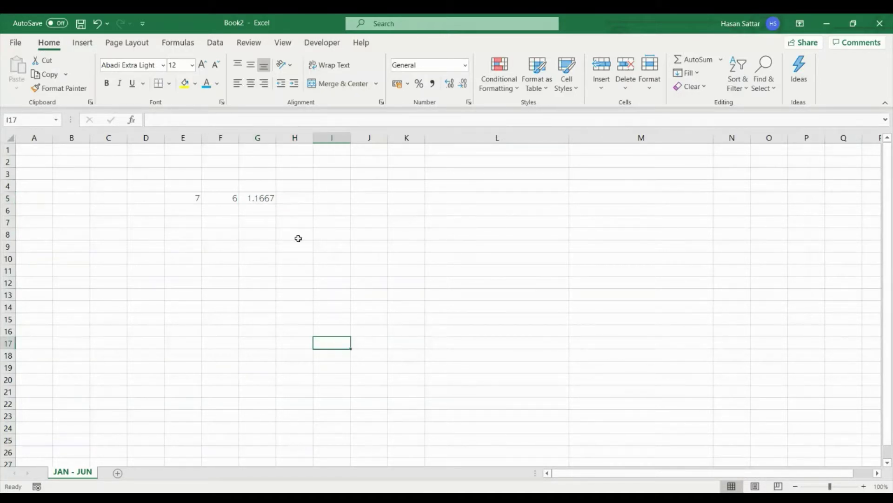
Merge and center the range H8:J13 and enter the text IFLKBLF in it.
drag(297, 238, 374, 251)
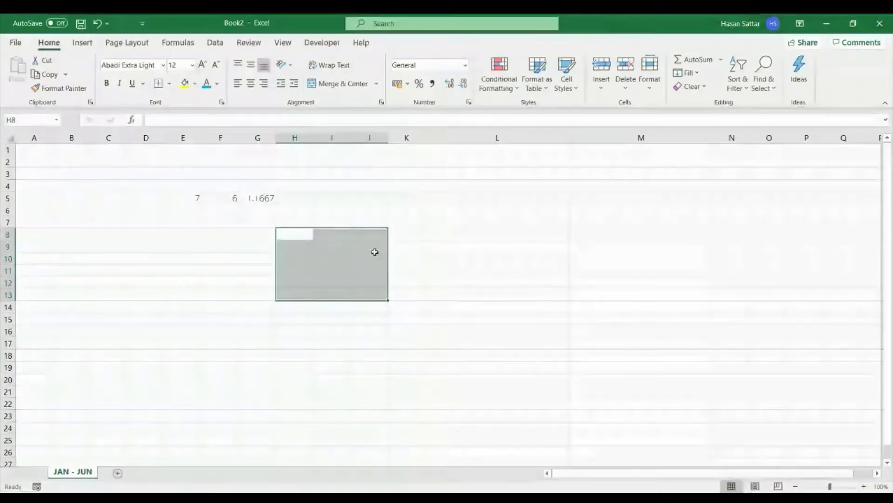
click(345, 86)
text(IFLKBLF)
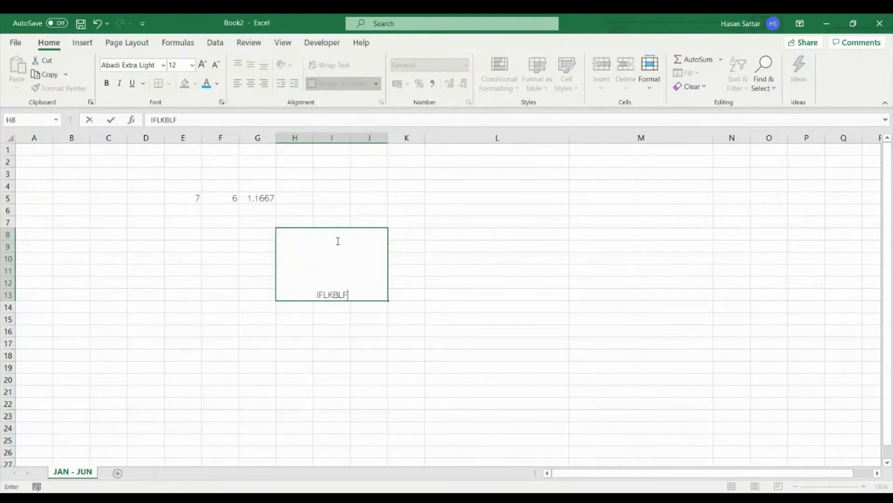
key(Return)
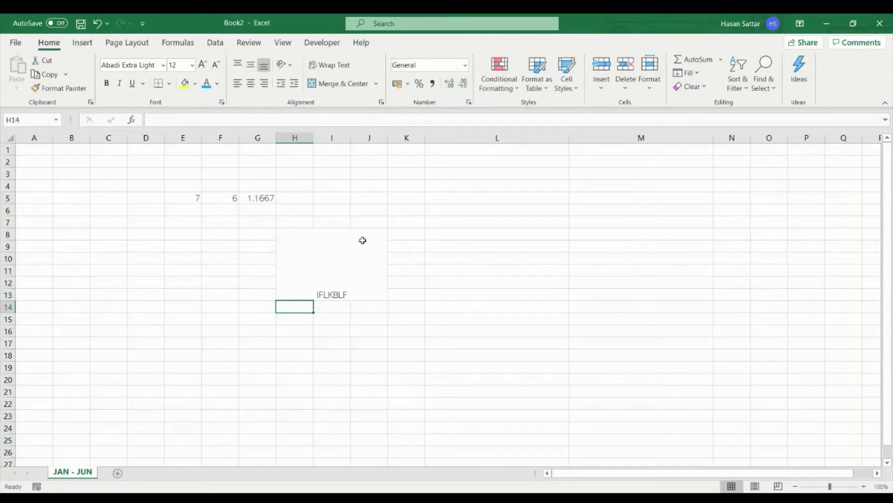
Try middle, top and left alignment on the merged cell's IFLKBLF text, and finish with it aligned to the bottom and right.
click(362, 245)
click(250, 69)
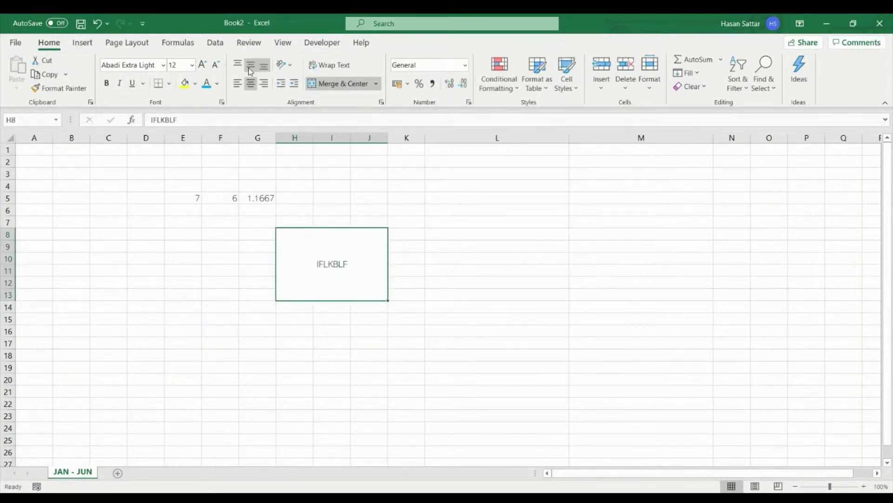
click(239, 68)
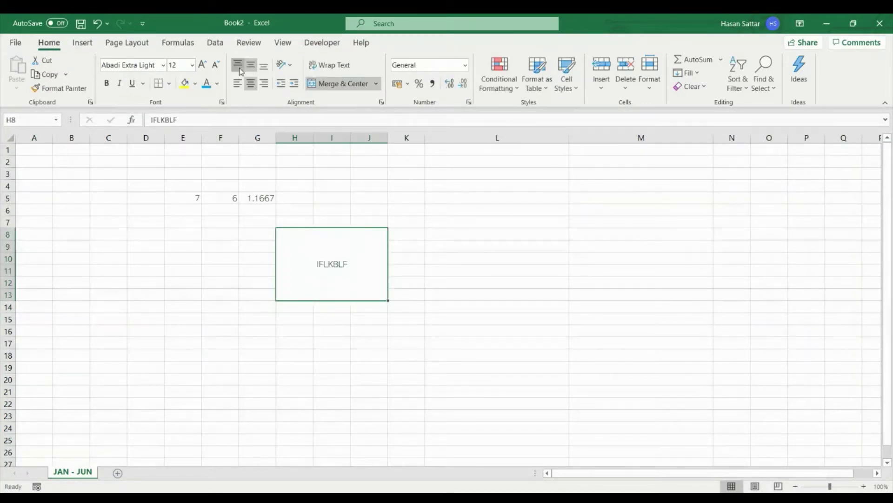
click(263, 66)
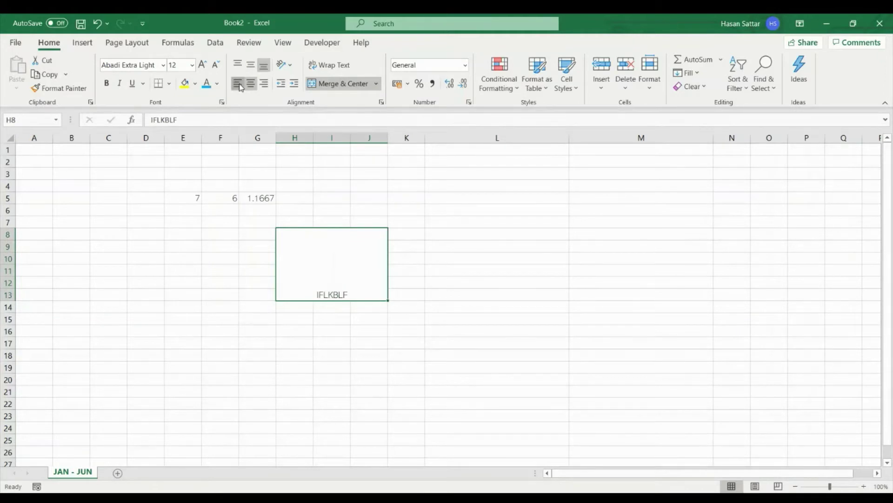
click(238, 83)
click(262, 84)
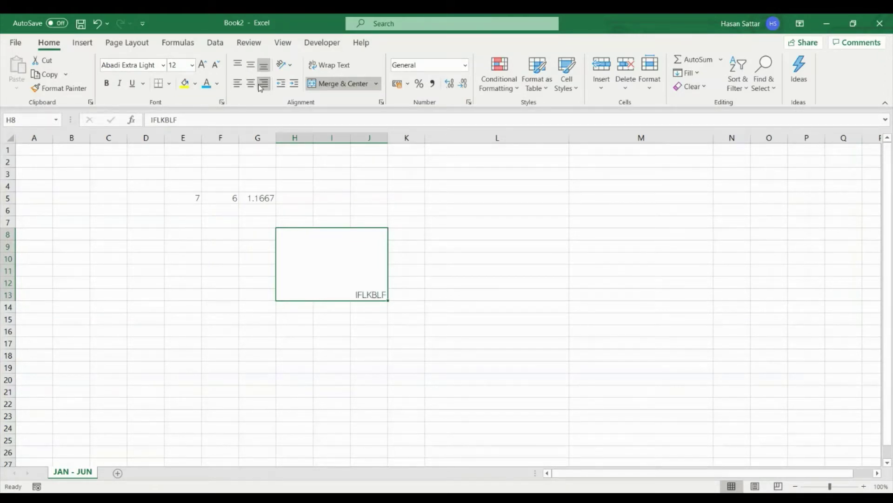
click(205, 309)
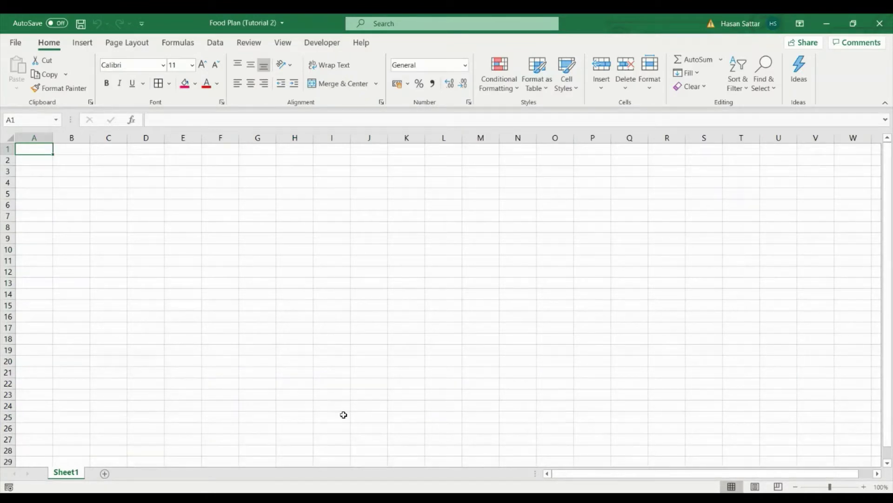
Rename Sheet1 of the Food Plan (Tutorial 2) workbook to Breakfast and select cell B3.
double_click(73, 473)
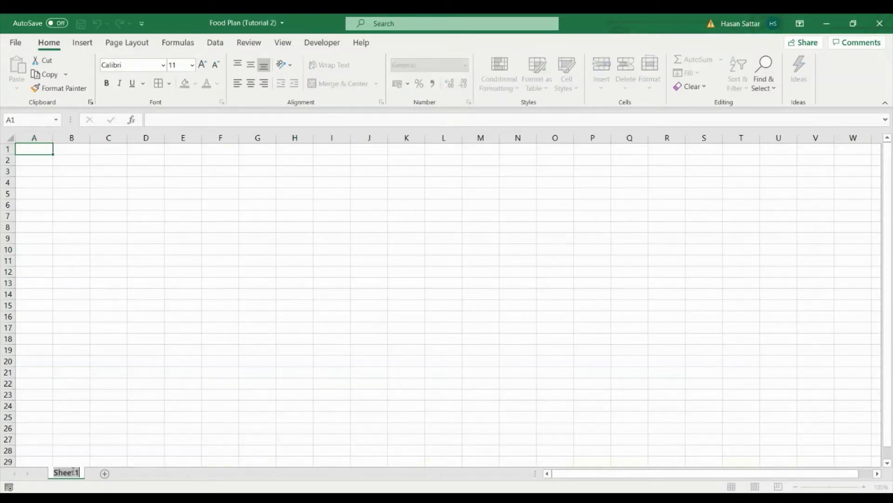
text(Breakfast)
key(Return)
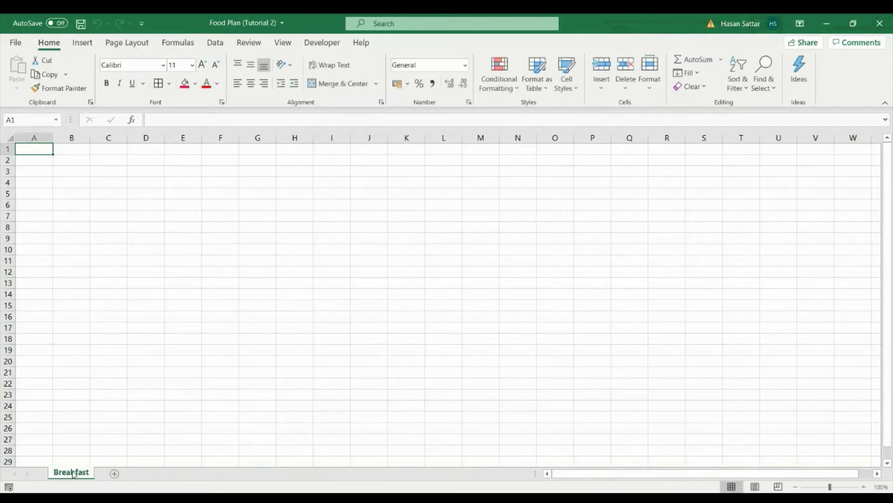
click(78, 168)
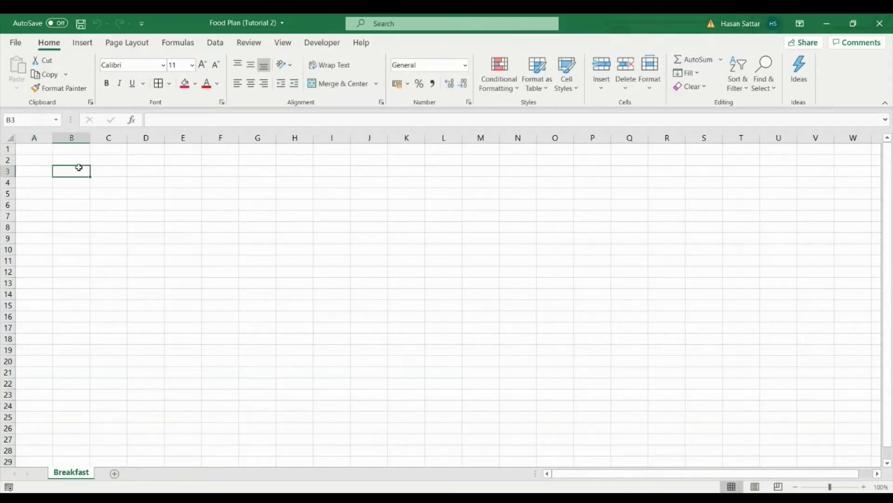
Enter the numbers 1, 2 and 3 down cells B2 to B4.
key(Up)
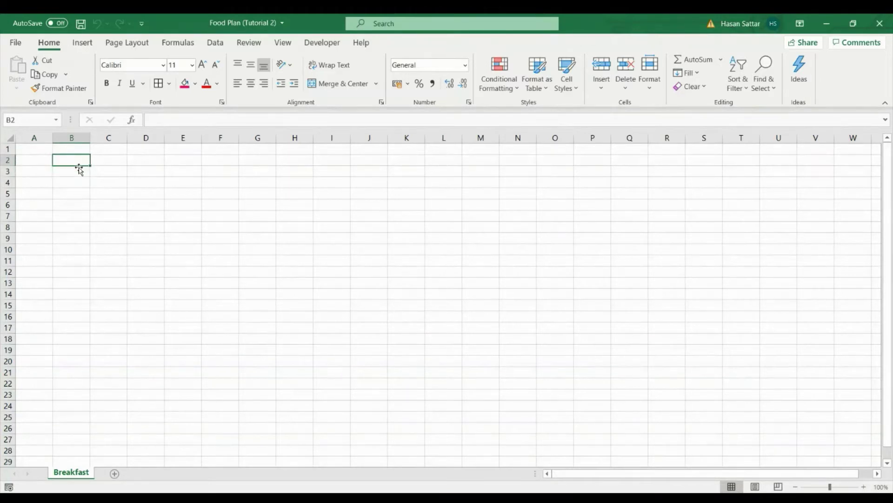
text(1)
key(Return)
text(2)
key(Return)
text(3)
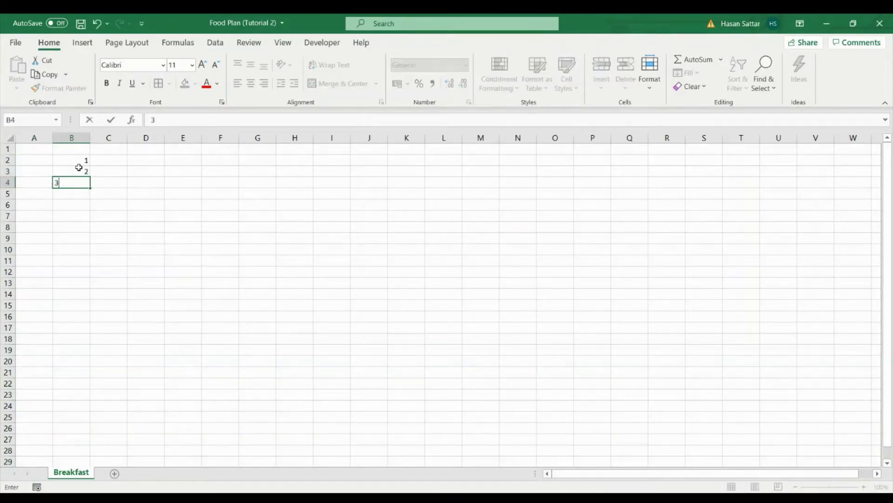
key(Return)
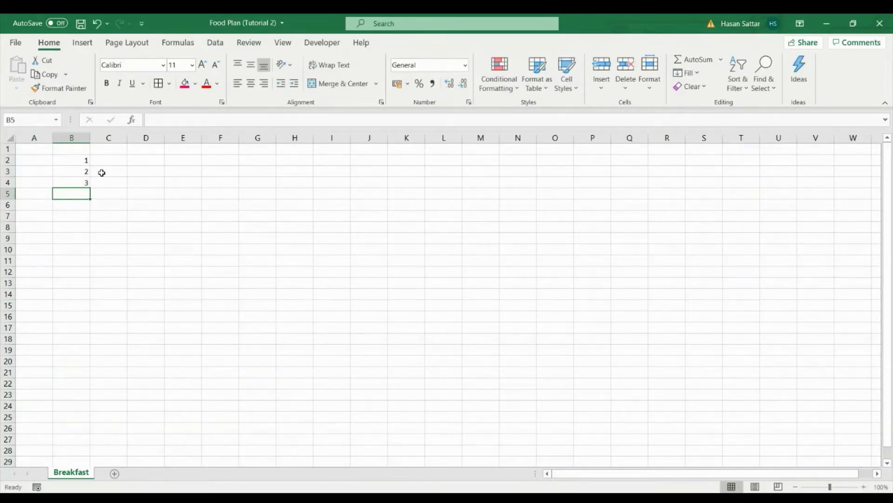
Extend the number series from B2:B4 down to 10 in cell B11.
click(86, 161)
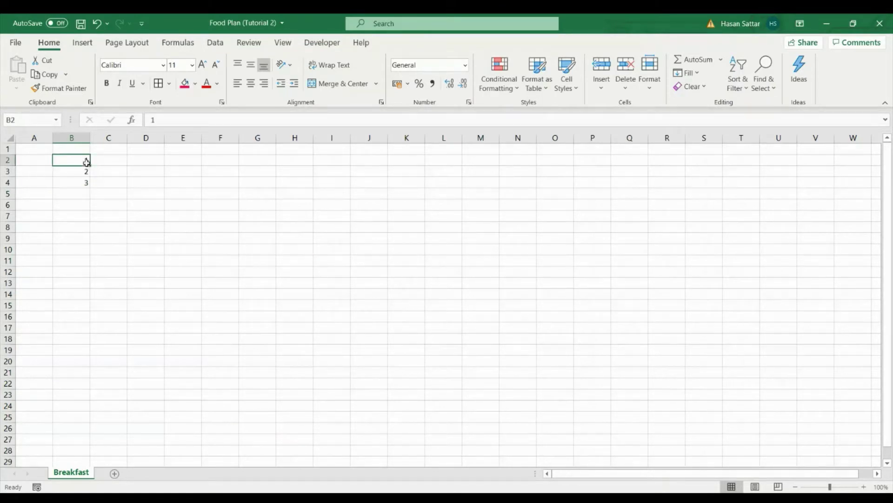
drag(86, 162, 87, 182)
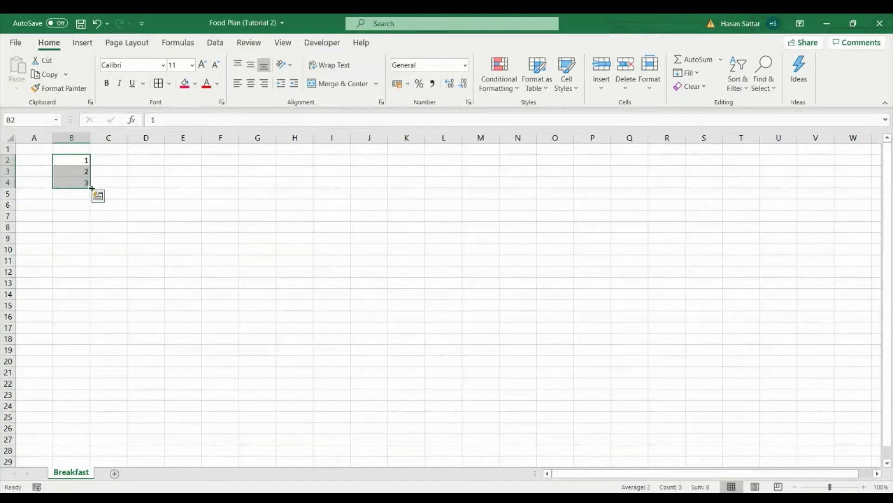
drag(91, 189, 90, 265)
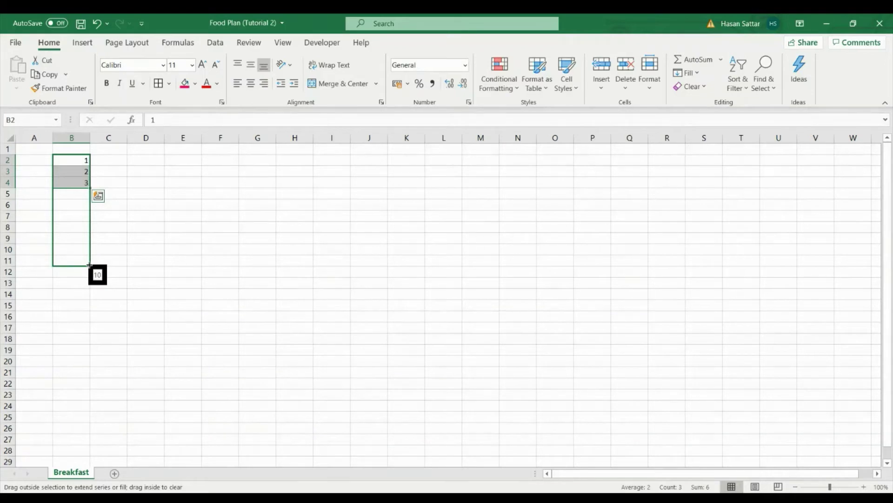
drag(90, 265, 89, 265)
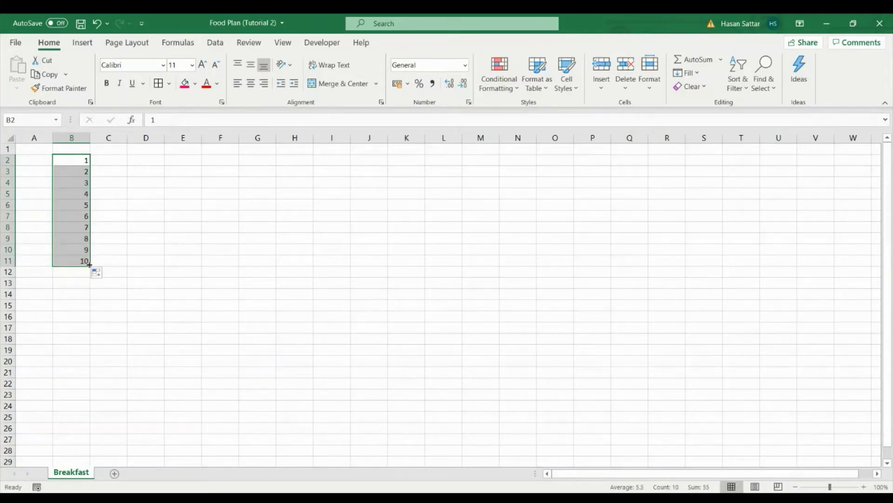
Fill C2:C11 with the ten breakfast items from COCO POPS to AVOCADO TOAST, and autofit column C to them.
click(120, 162)
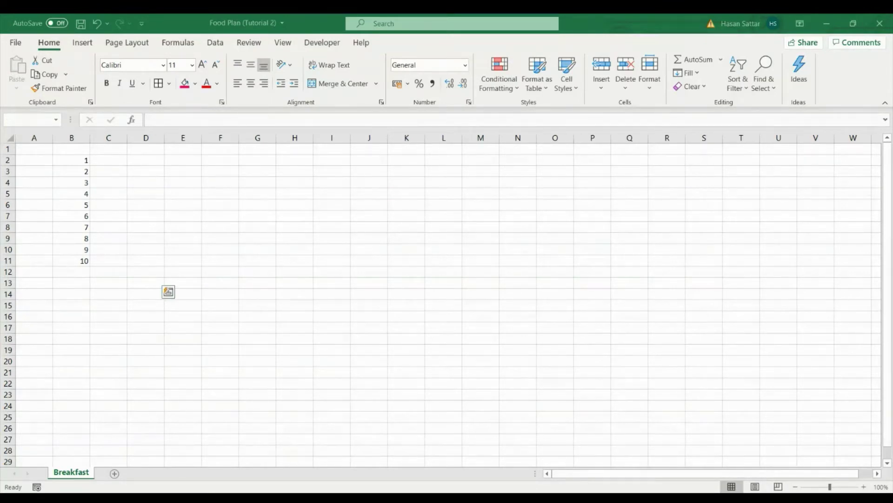
text(COCO POPS TOAST WEETABIX FRUIT SMOOTHIE TOAST & EGG COFFEE GREEK YOGHURT BREAKFAST BAR AVOCADO TOAST)
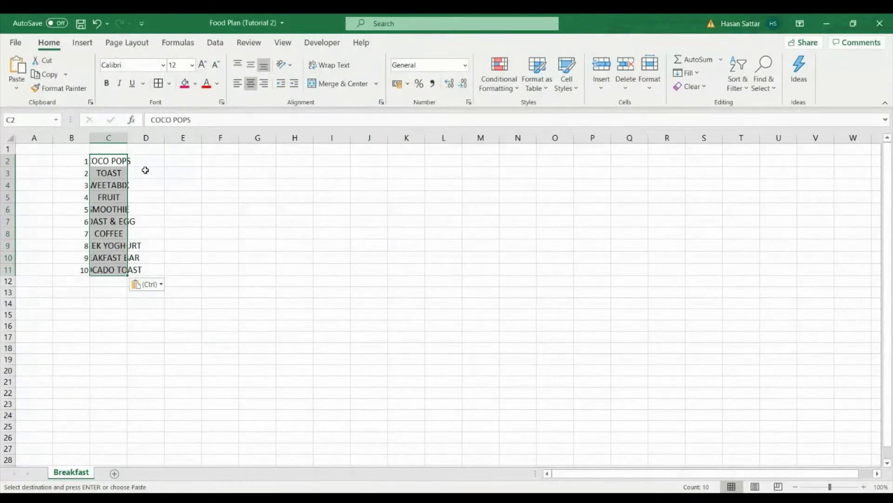
double_click(126, 140)
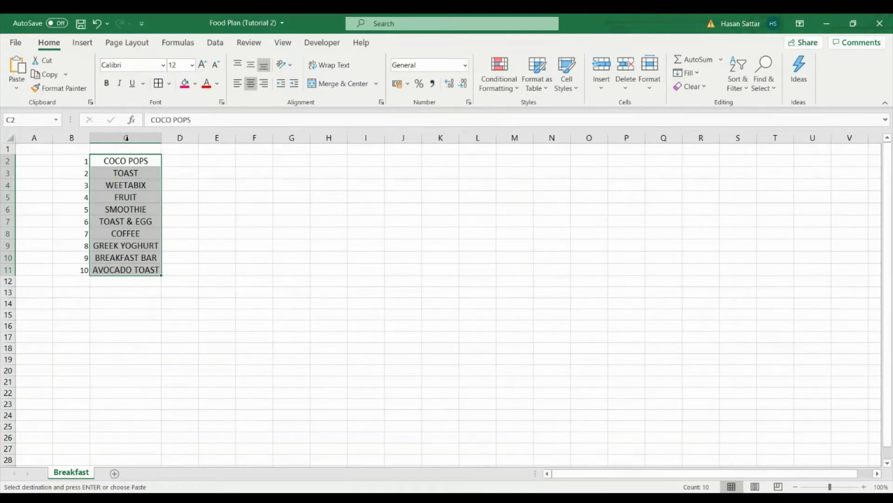
Narrow the empty column E to make it a slim spacer column.
click(216, 240)
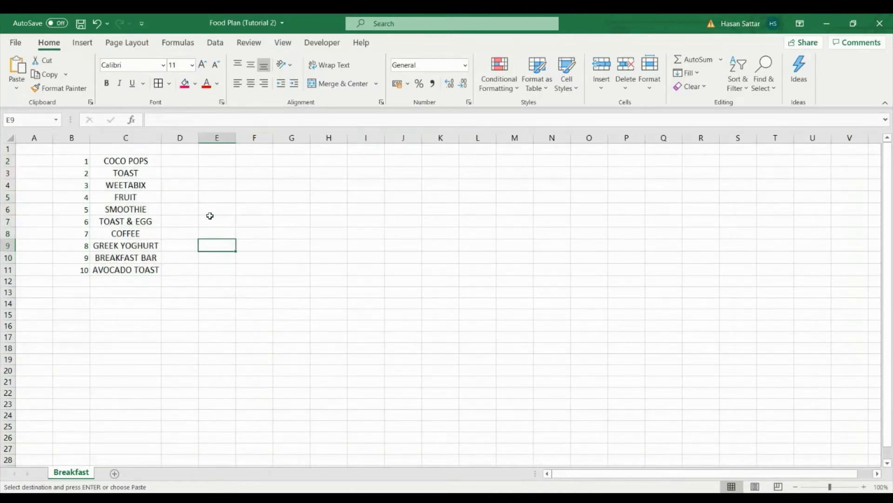
click(216, 165)
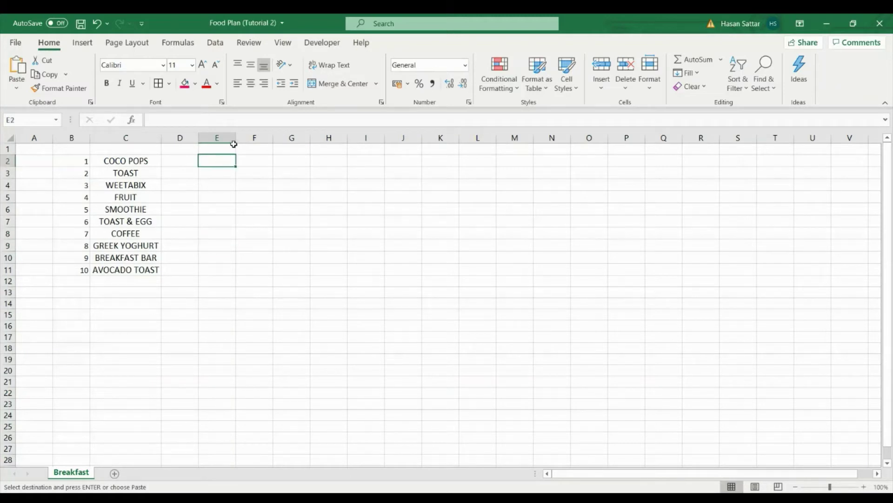
drag(234, 139, 222, 139)
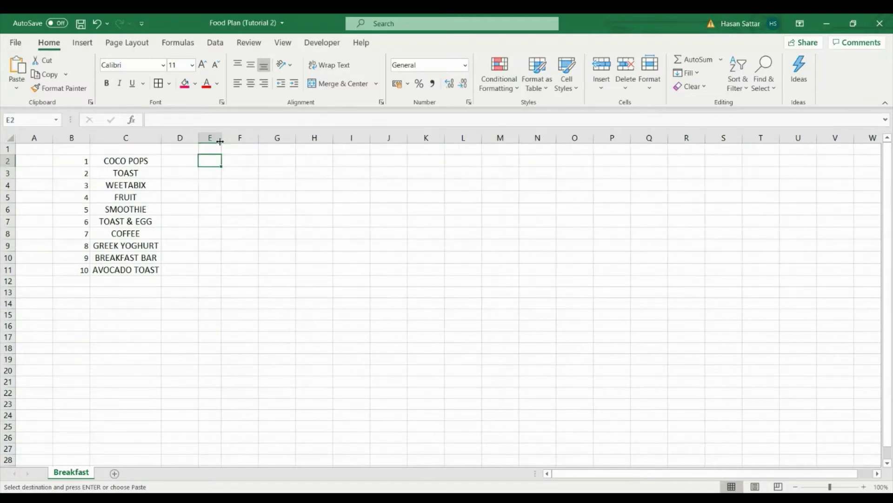
Enter MONDAY in F2 and TUESDAY in G2, and extend the weekdays across row 2 to SUNDAY in L2.
click(232, 162)
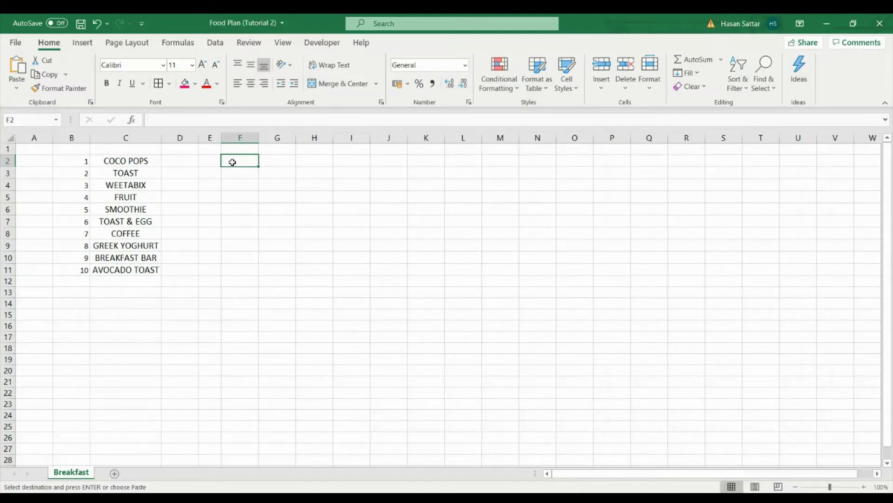
text(MONDAY)
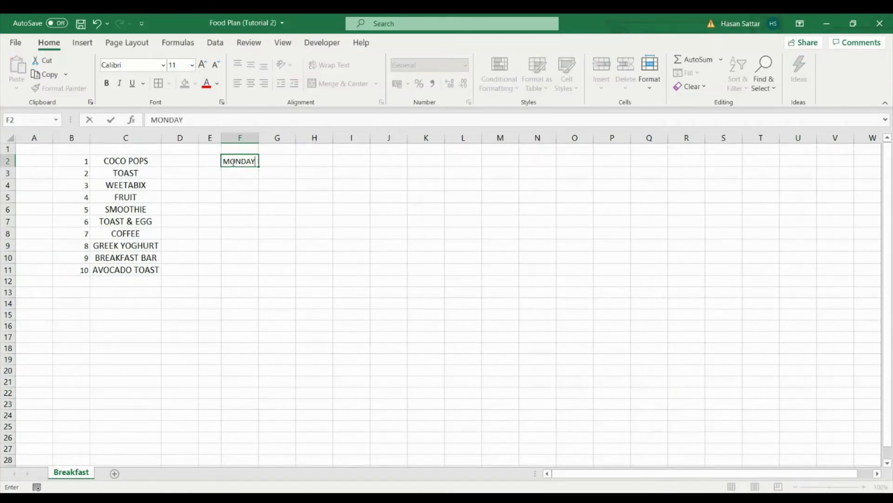
key(Return)
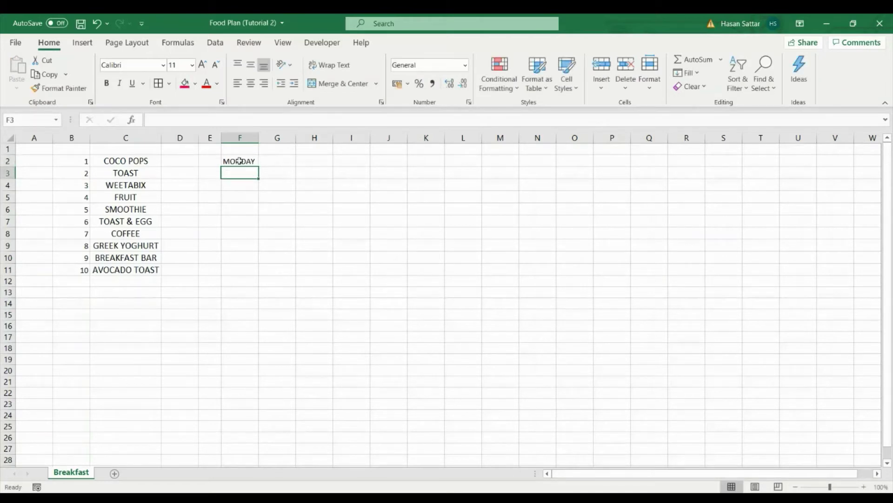
click(252, 162)
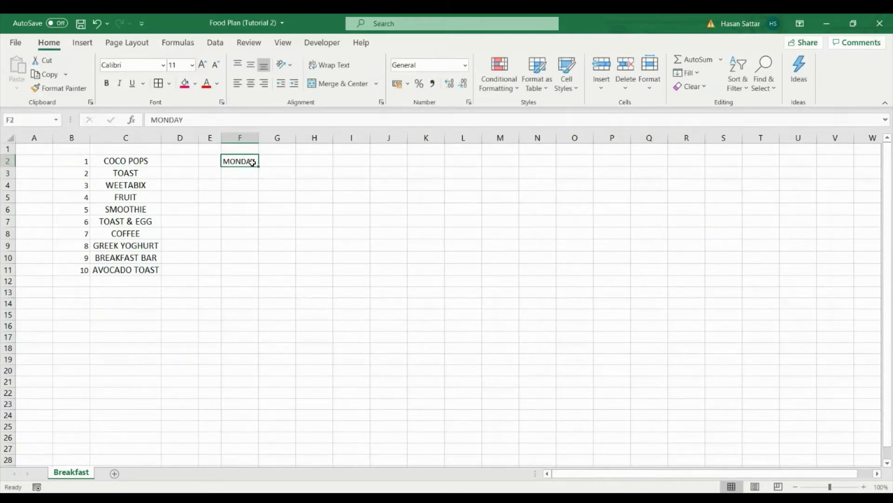
click(264, 165)
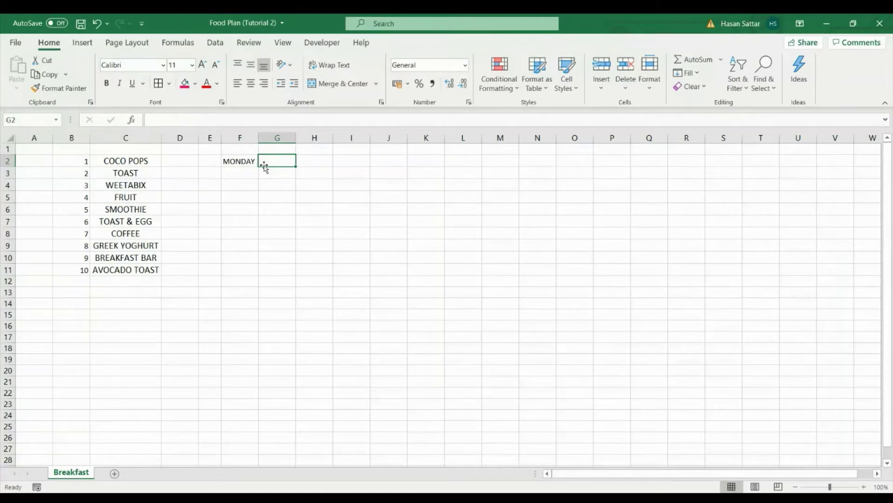
text(TUESDAY)
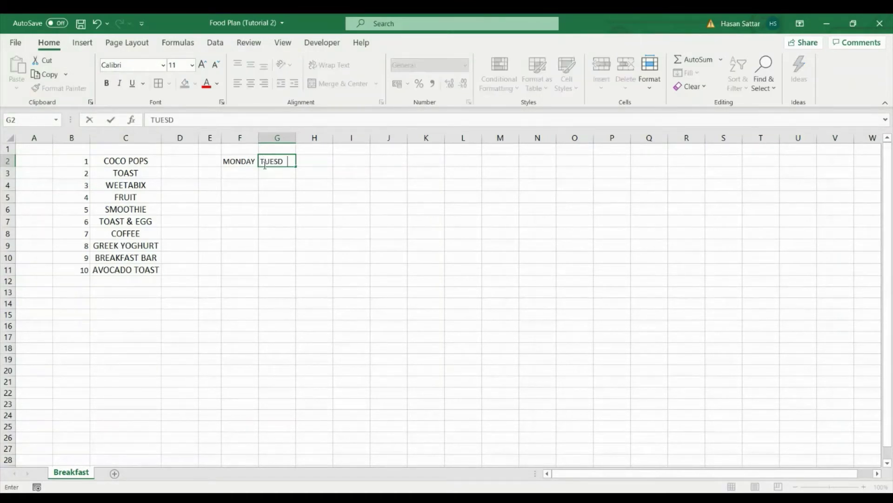
key(Return)
drag(244, 161, 468, 162)
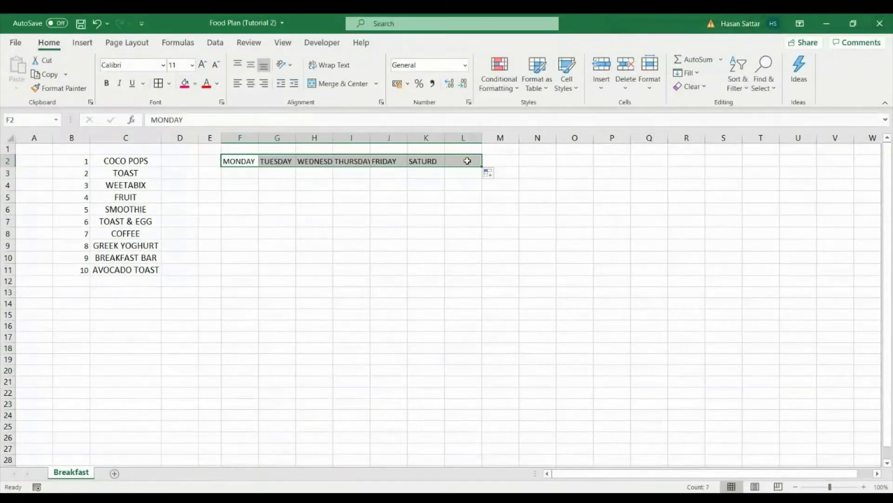
click(425, 224)
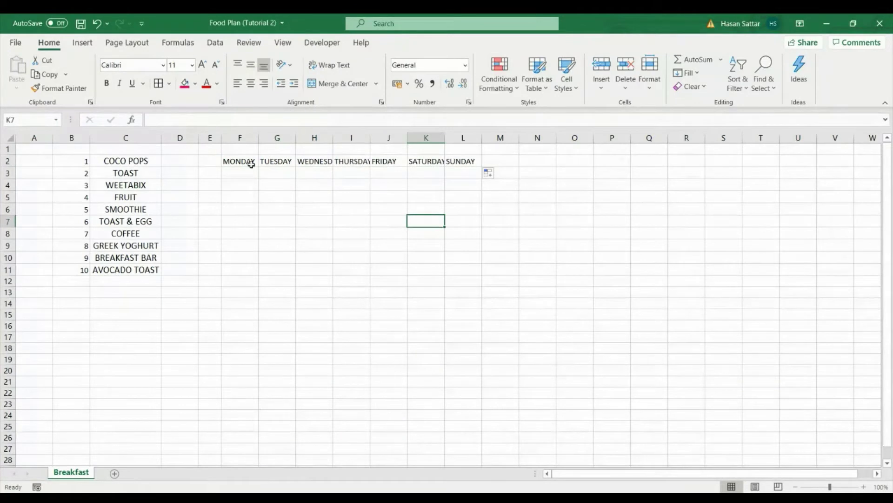
right_click(213, 137)
click(240, 161)
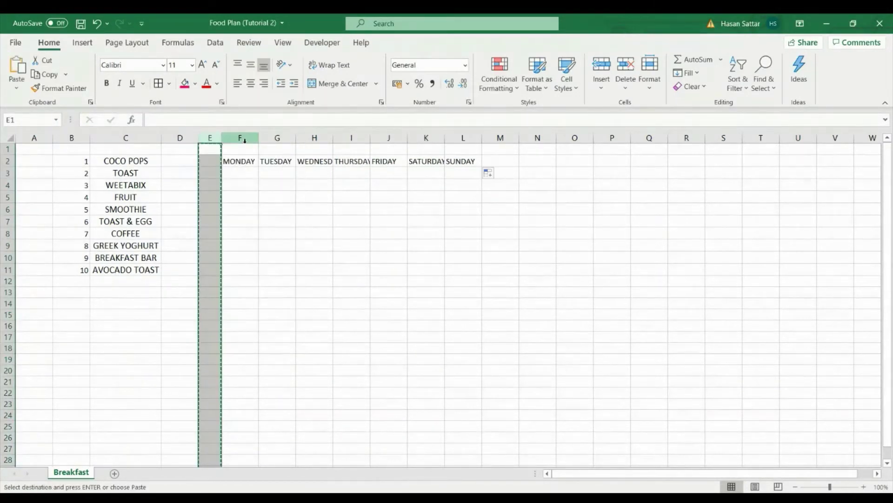
click(308, 118)
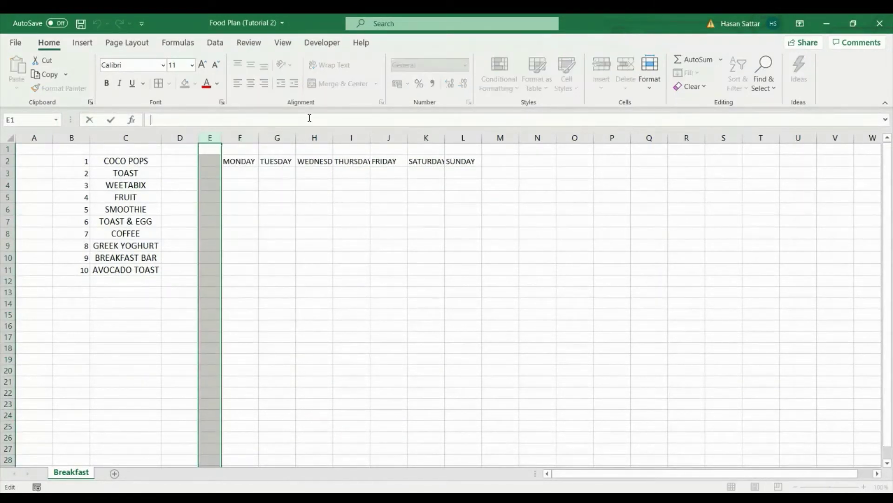
right_click(286, 137)
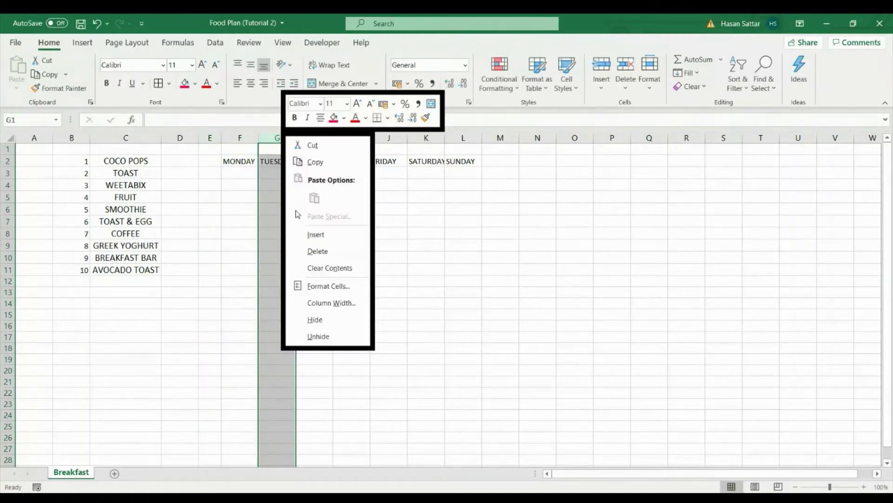
click(212, 142)
Copy the narrow spacer column E and insert the copy between the MONDAY and TUESDAY columns.
click(210, 139)
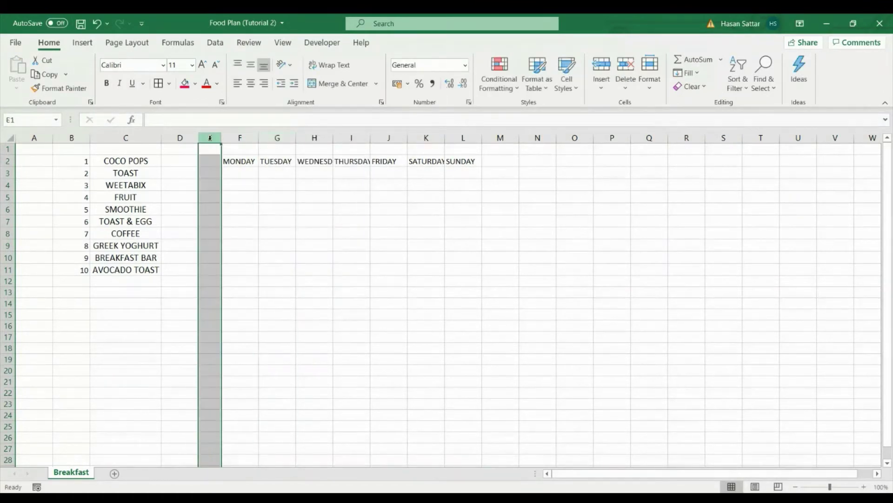
key(ctrl+c)
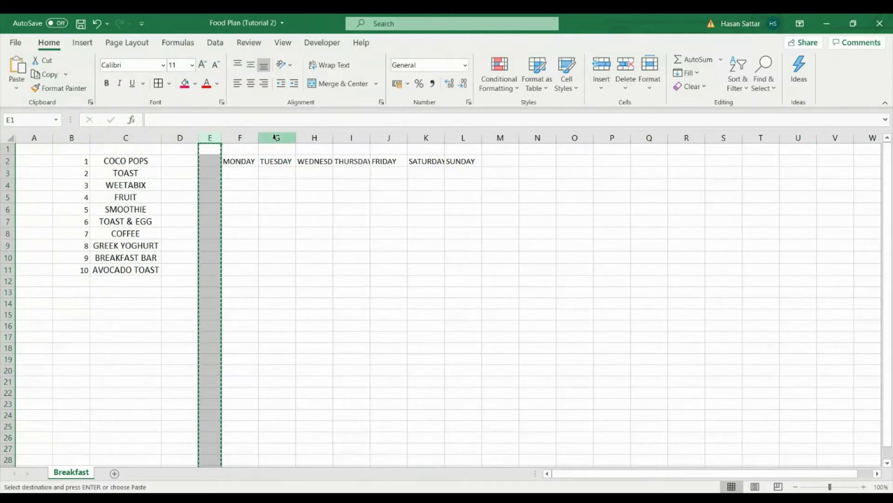
right_click(276, 137)
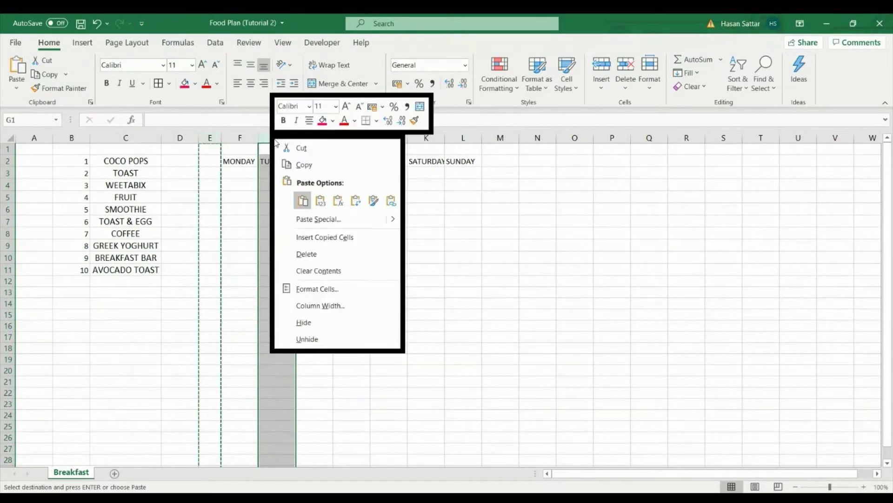
click(310, 237)
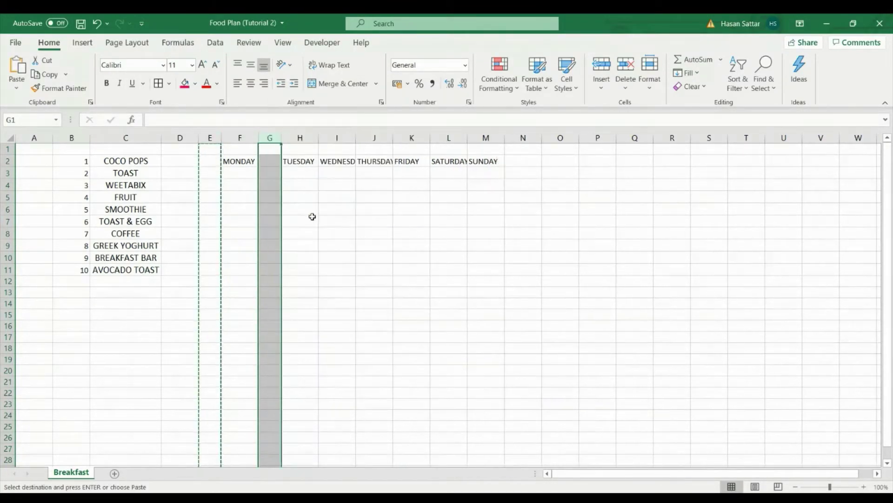
Insert another copy of the narrow spacer column E between the TUESDAY and WEDNESDAY columns.
right_click(343, 138)
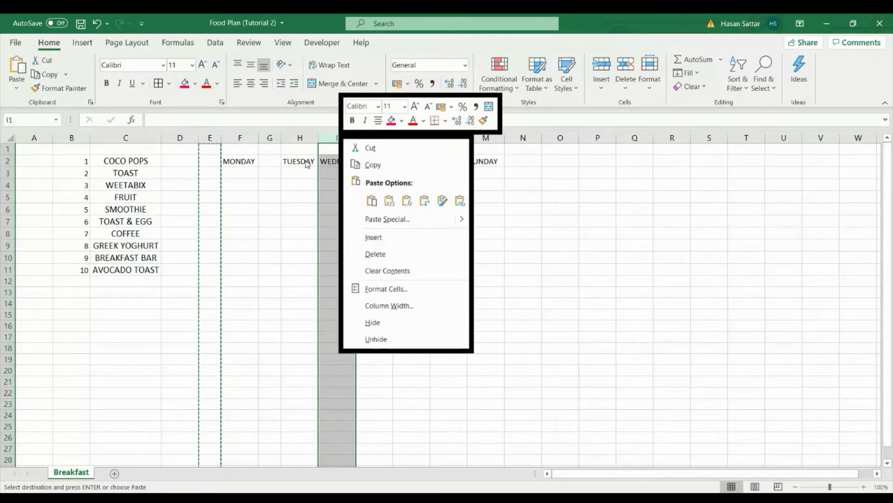
click(223, 138)
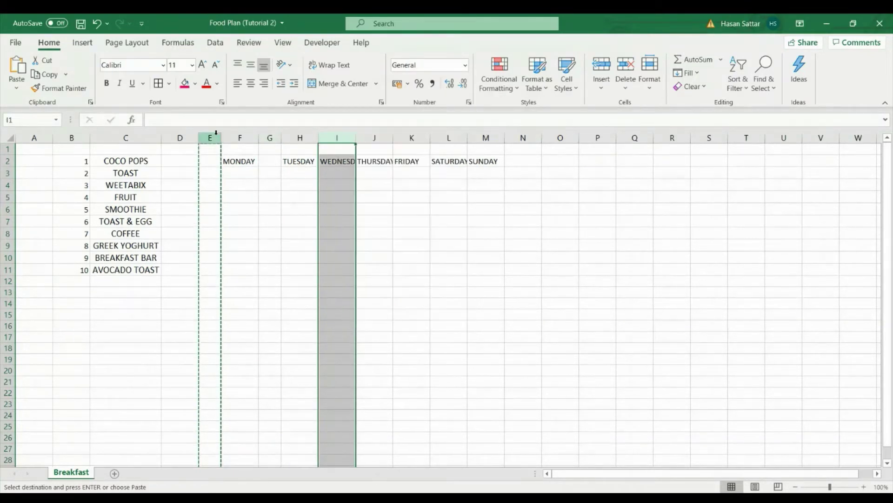
click(217, 137)
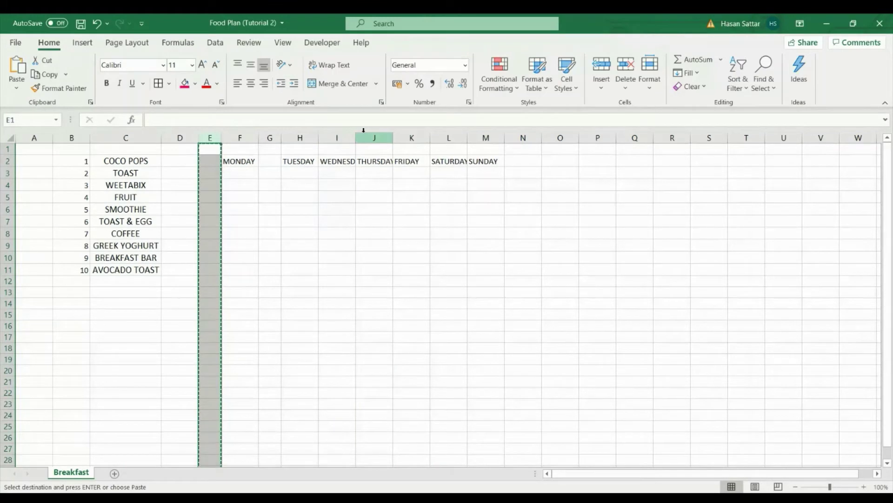
right_click(339, 138)
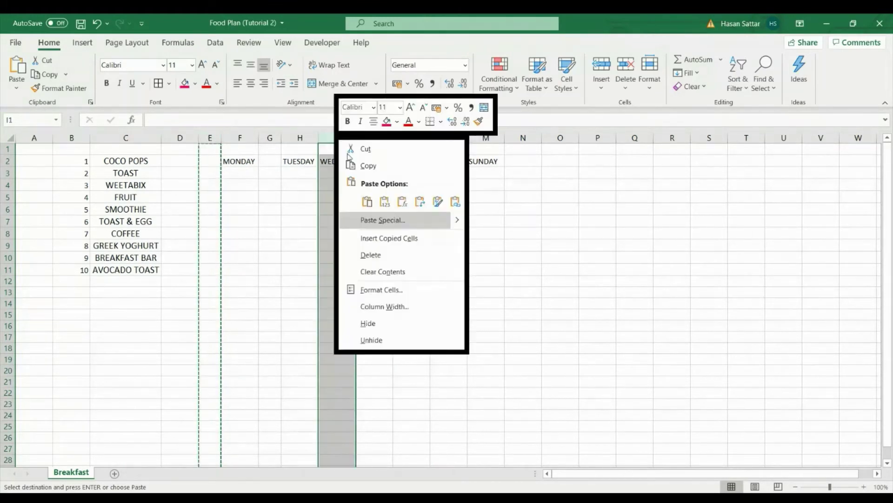
click(386, 237)
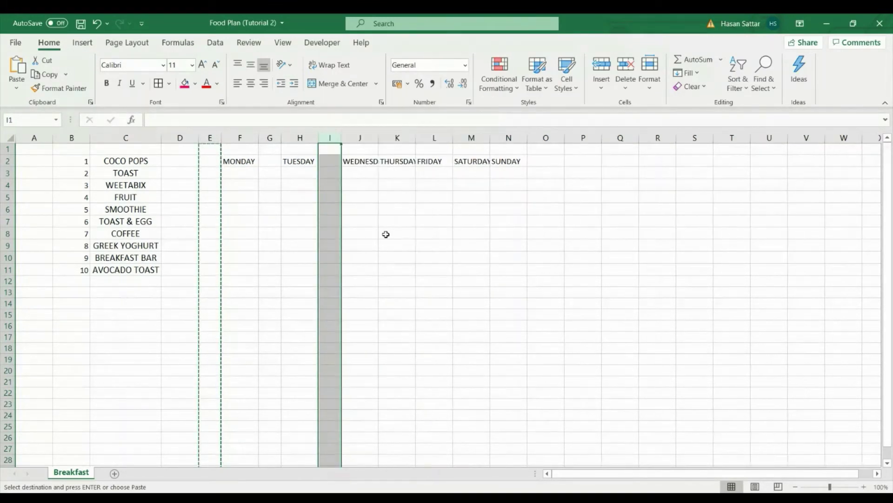
Insert copies of the narrow spacer column between WEDNESDAY and THURSDAY and between THURSDAY and FRIDAY.
key(ctrl+c)
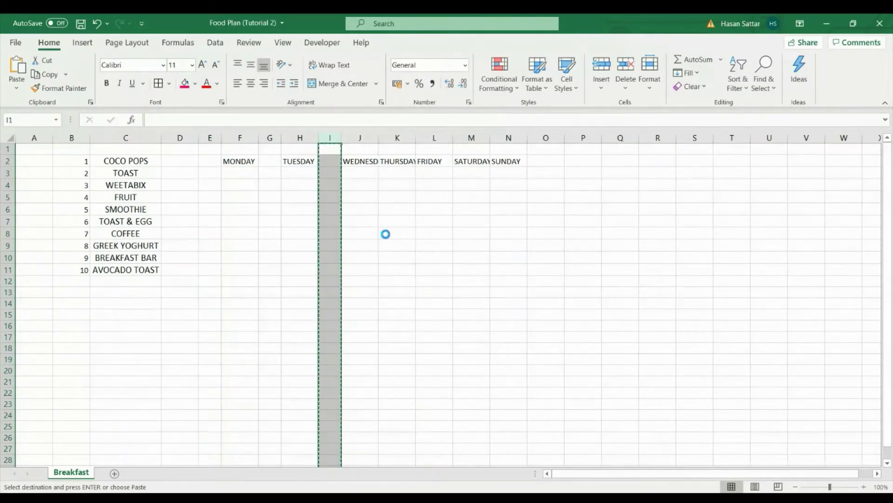
right_click(399, 137)
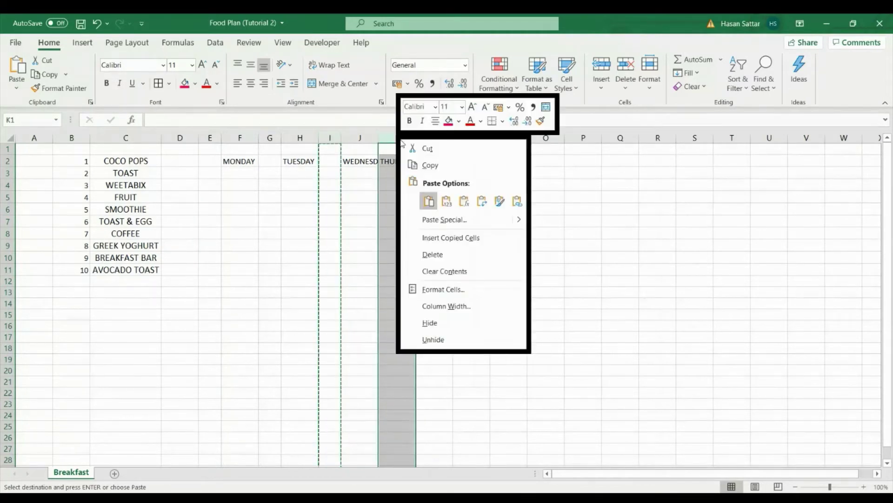
click(434, 237)
key(ctrl+c)
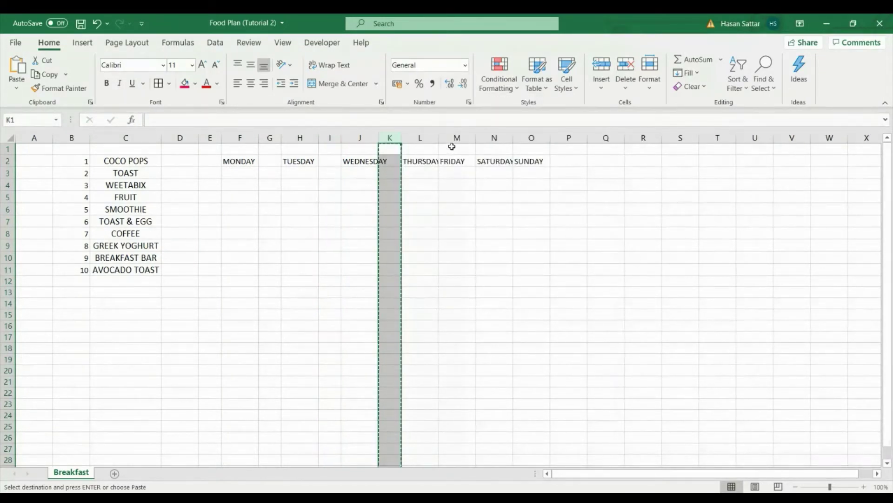
right_click(456, 140)
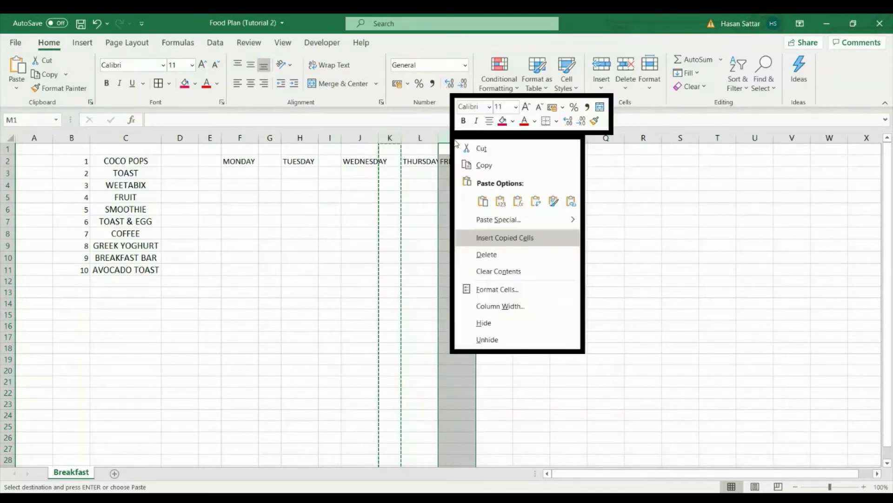
click(486, 240)
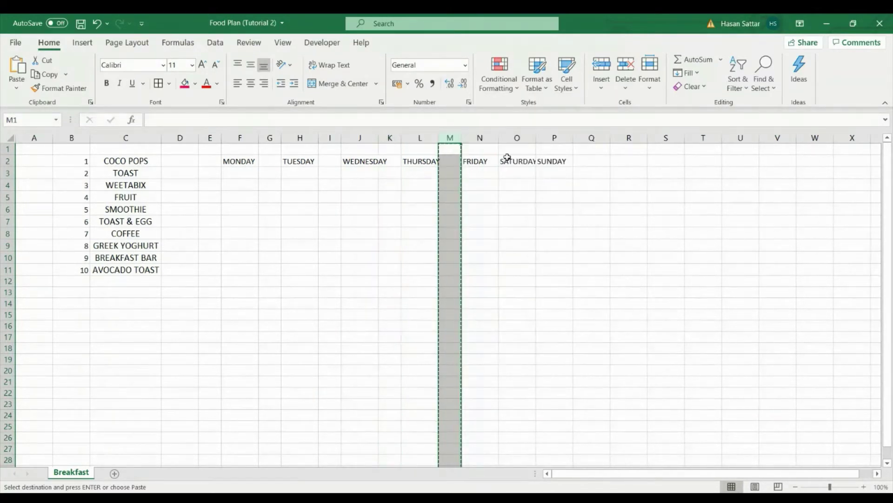
Insert copies of the narrow spacer column between FRIDAY and SATURDAY and between SATURDAY and SUNDAY.
right_click(516, 139)
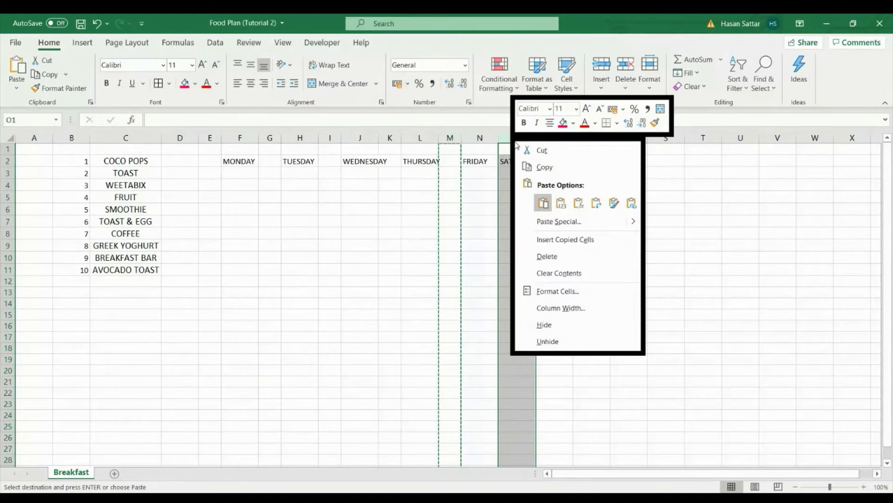
click(543, 237)
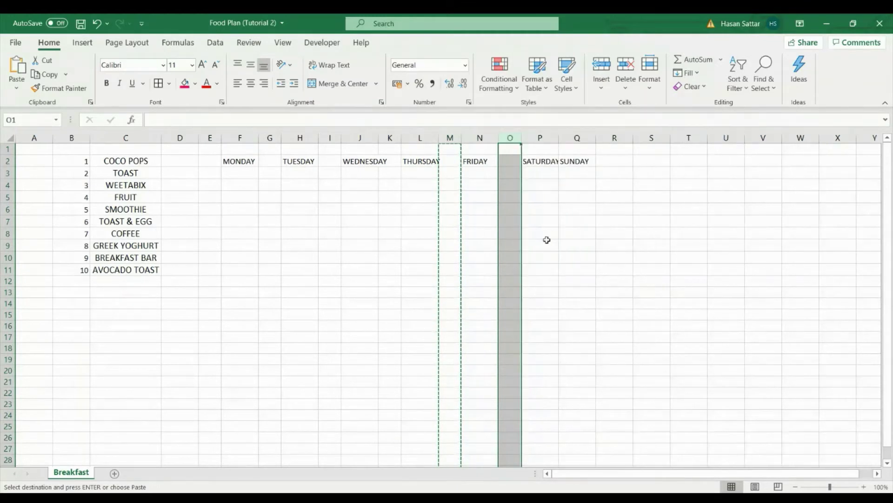
click(577, 138)
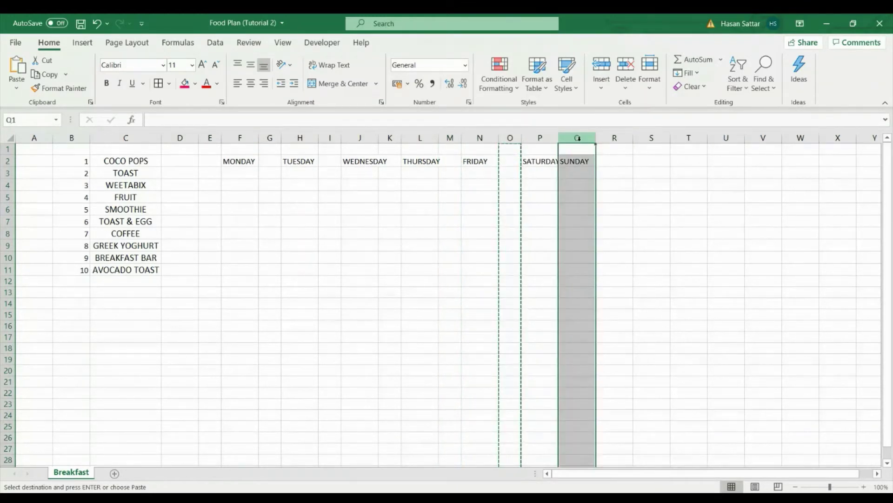
right_click(577, 138)
click(614, 239)
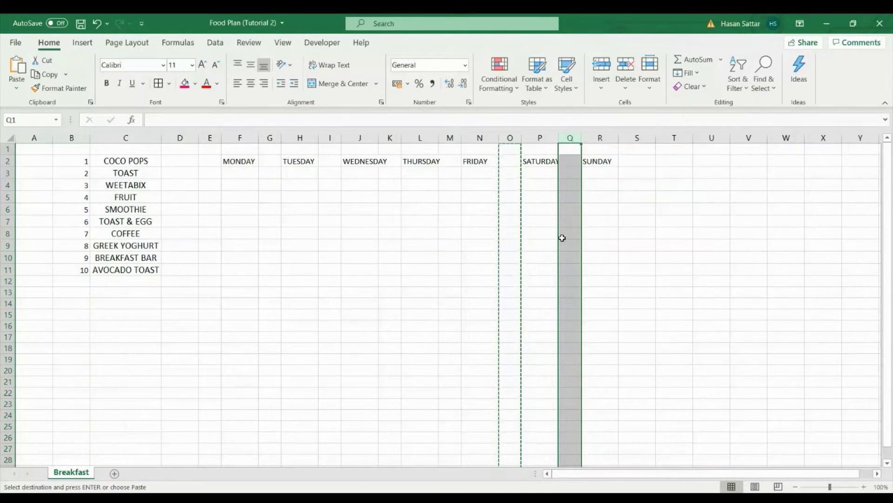
key(Escape)
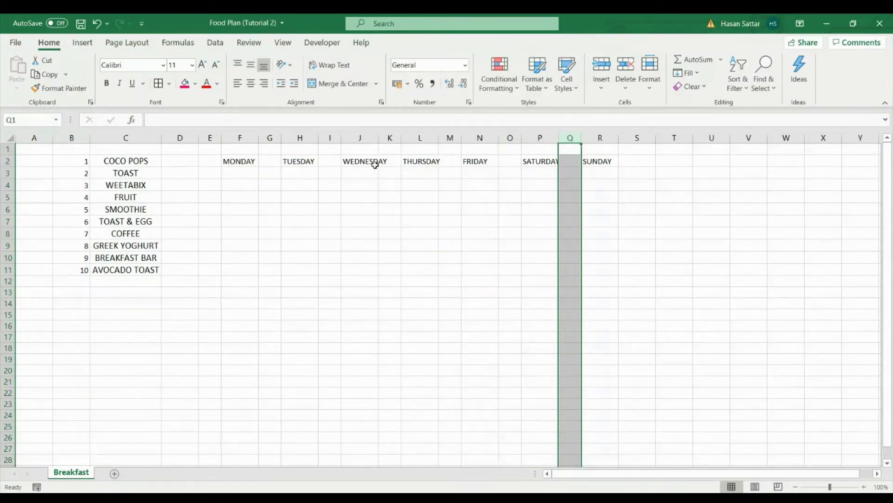
click(446, 194)
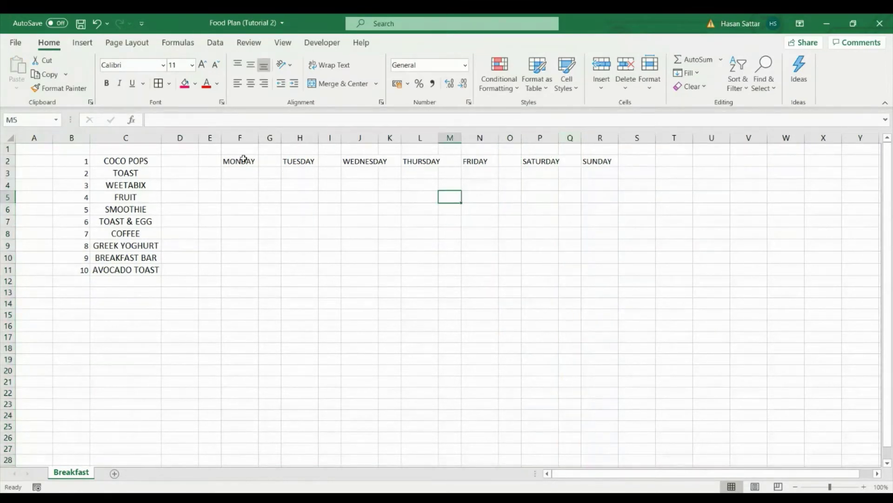
Widen all seven weekday columns from MONDAY to SUNDAY together to about twice their width, leaving out the spacer columns.
click(239, 137)
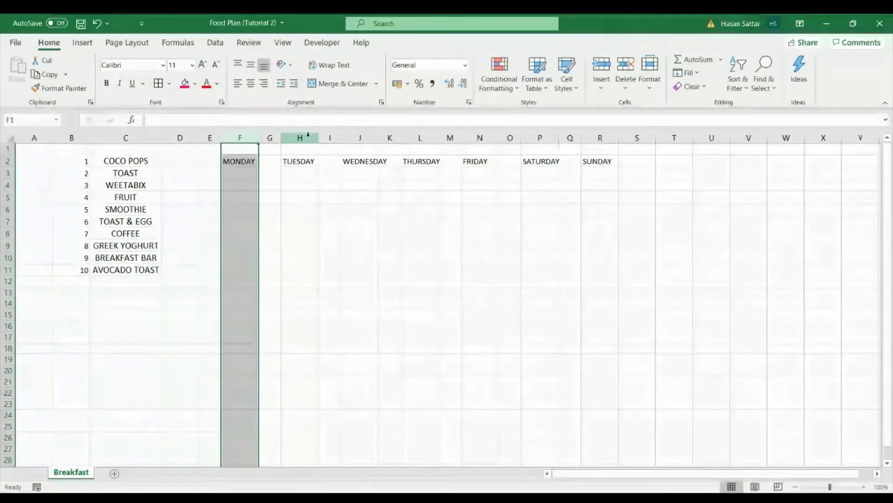
ctrl+click(360, 138)
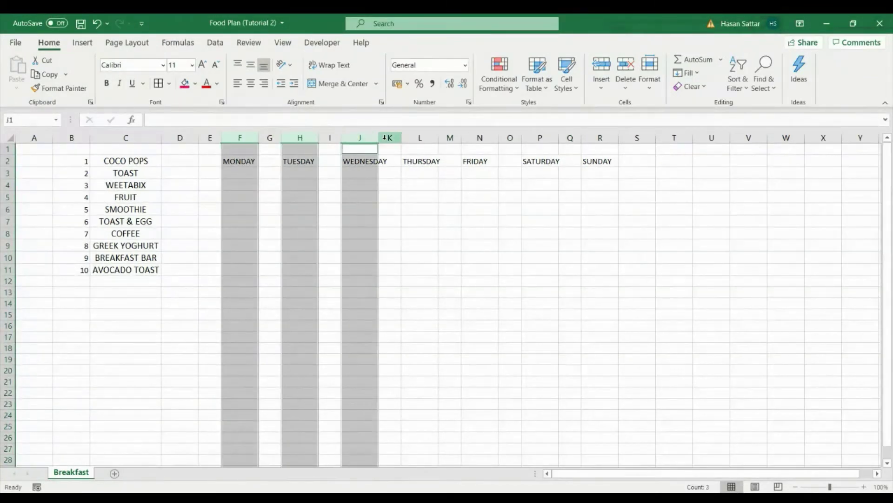
ctrl+click(420, 138)
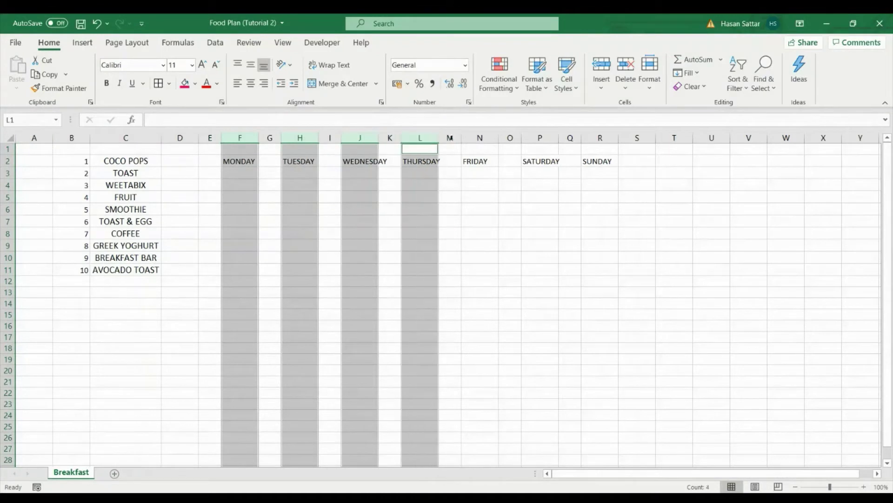
ctrl+click(479, 137)
ctrl+click(526, 140)
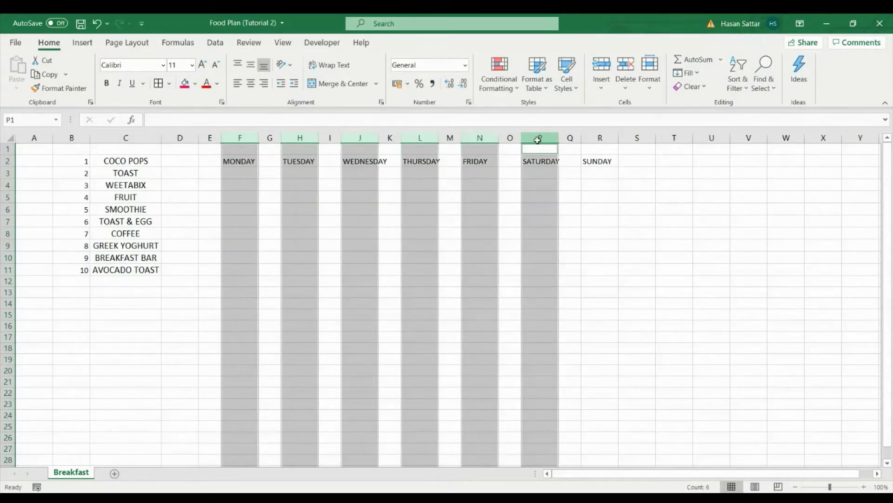
ctrl+click(600, 139)
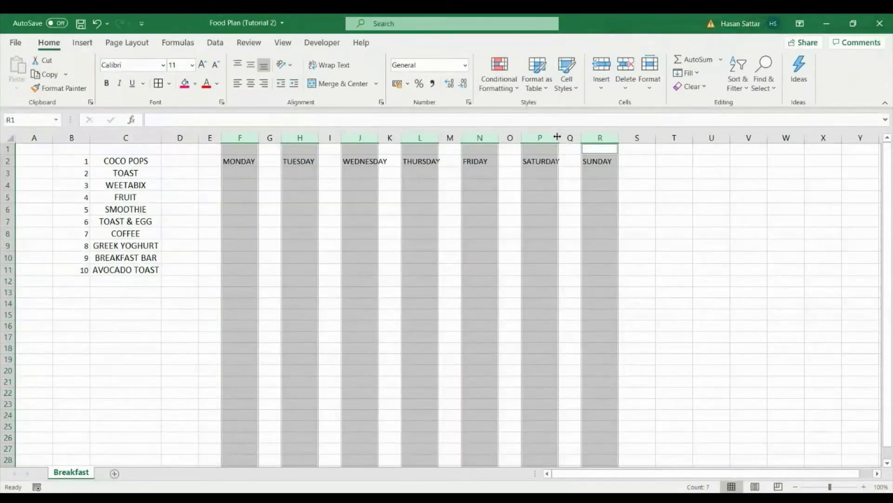
drag(557, 136, 613, 135)
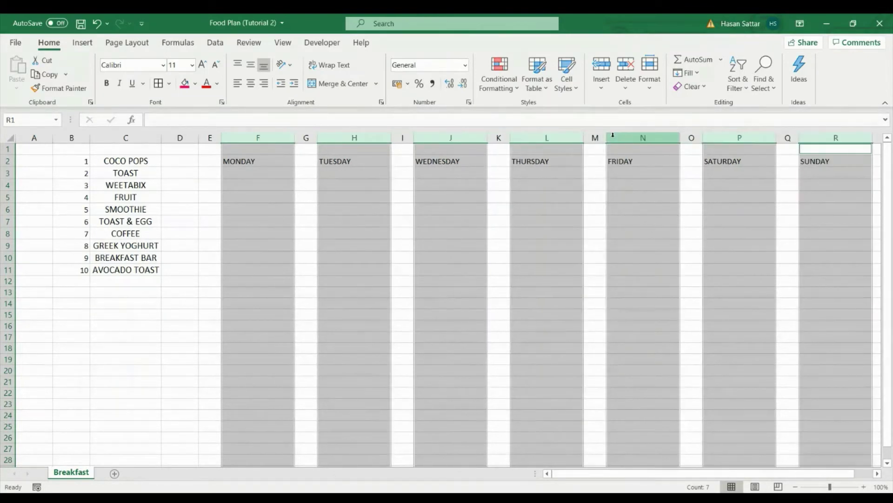
scroll(630, 269, right, 5)
scroll(630, 269, left, 5)
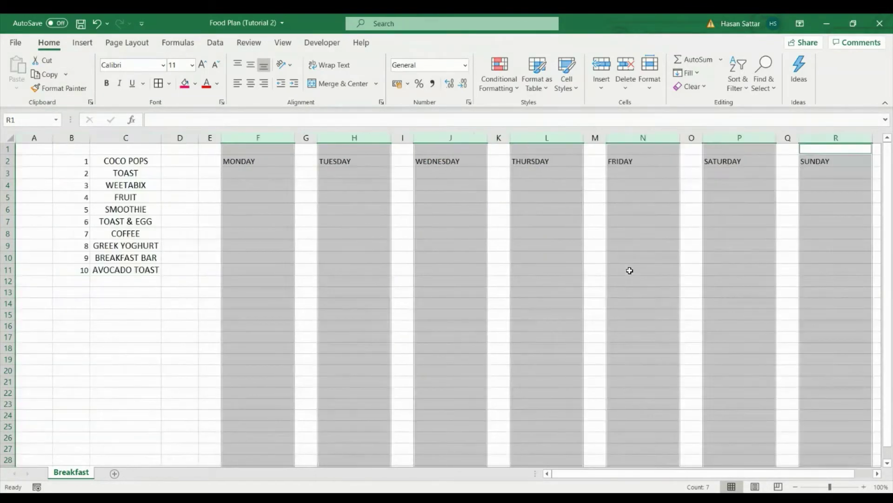
click(630, 269)
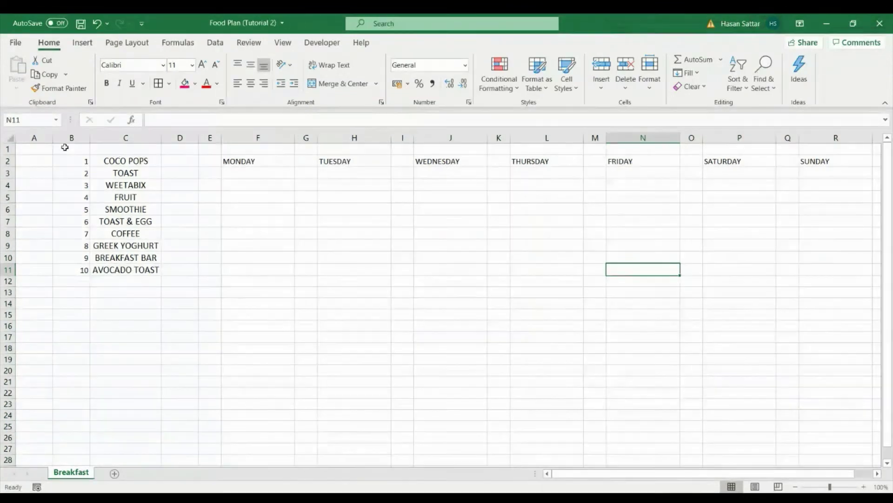
Increase the font size of the whole sheet to 12.
click(67, 158)
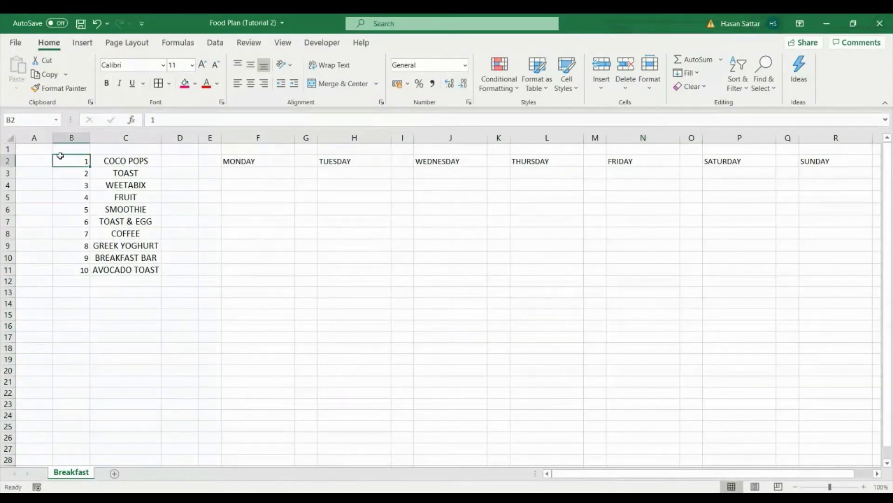
click(11, 138)
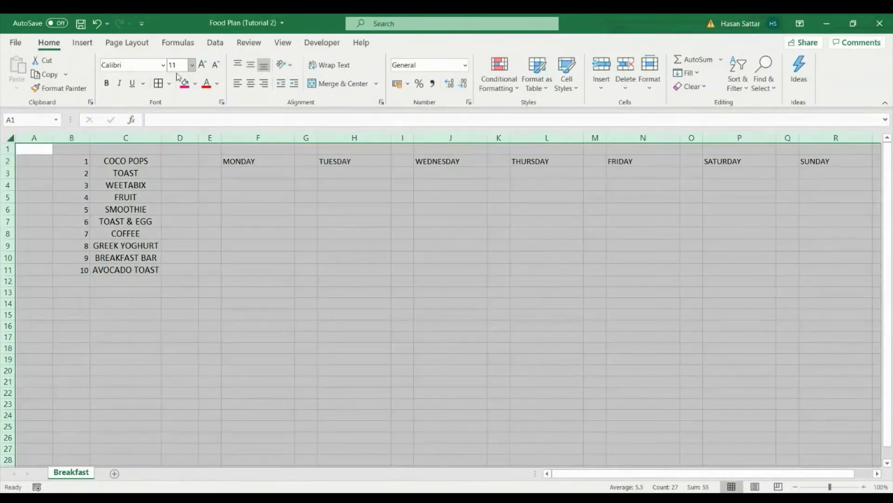
click(202, 65)
click(231, 223)
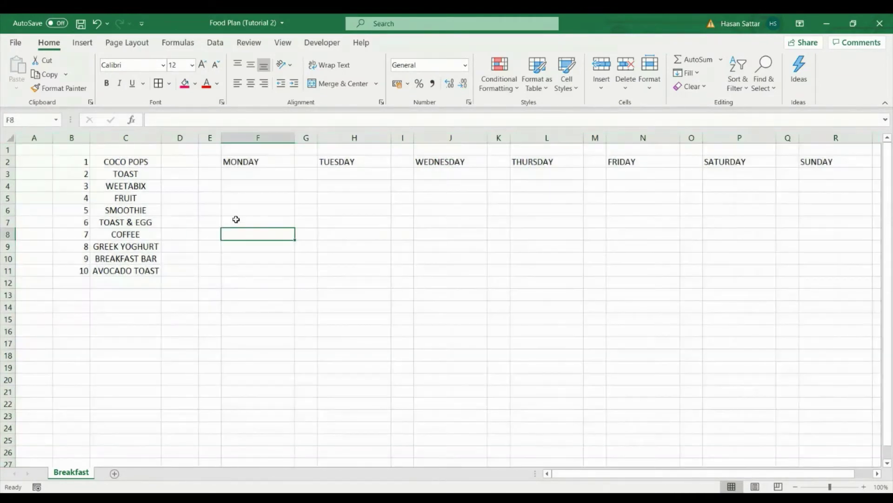
Make the seven weekday headings in row 2, MONDAY to SUNDAY, bold.
click(241, 164)
ctrl+click(364, 155)
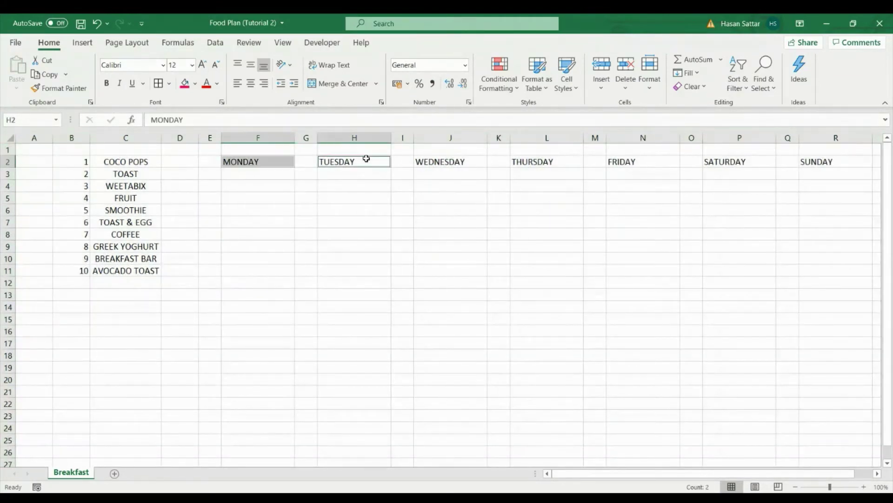
ctrl+click(462, 162)
ctrl+click(507, 166)
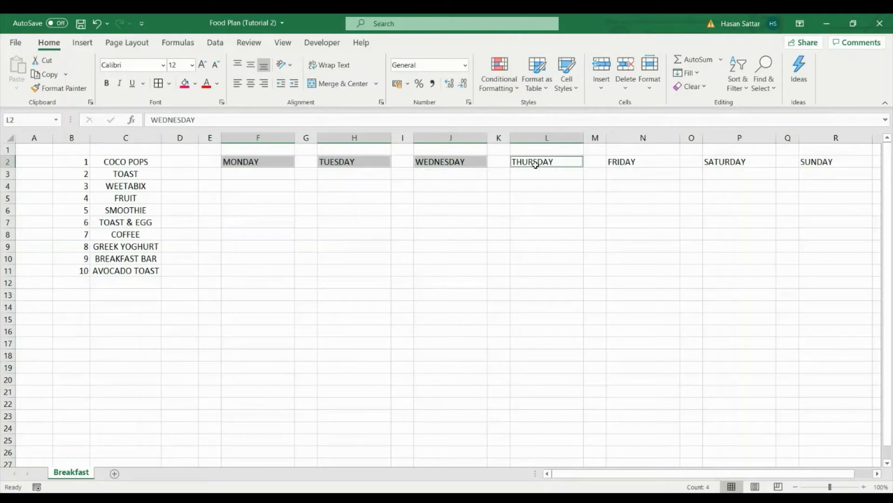
ctrl+click(624, 159)
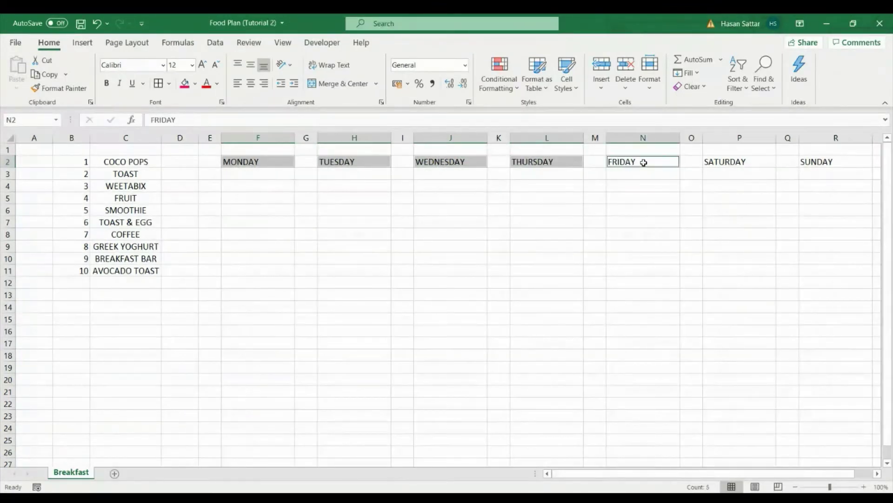
ctrl+click(714, 162)
ctrl+click(804, 163)
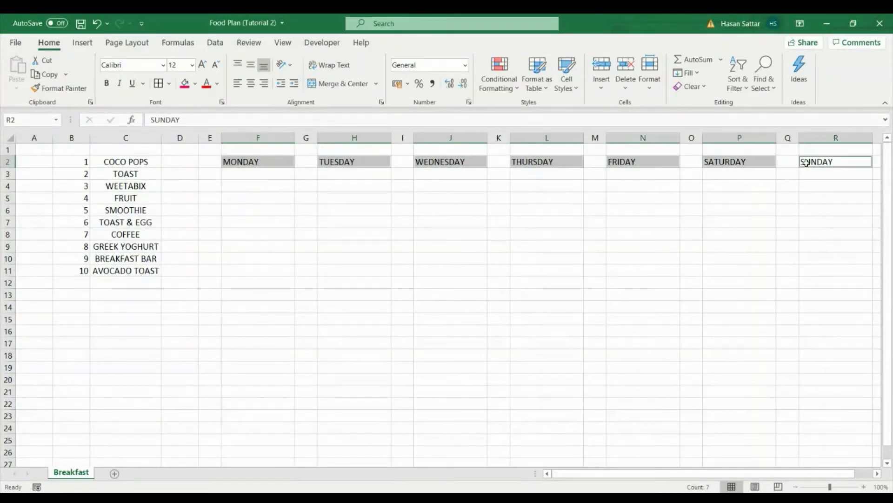
key(ctrl+b)
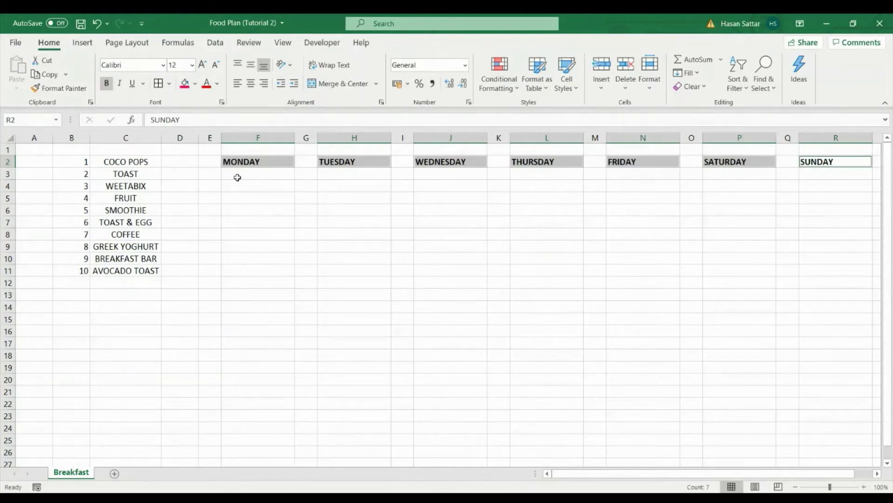
Fill the weekday heading cells with the pinkish-red colour and increase their font size to 14.
click(188, 87)
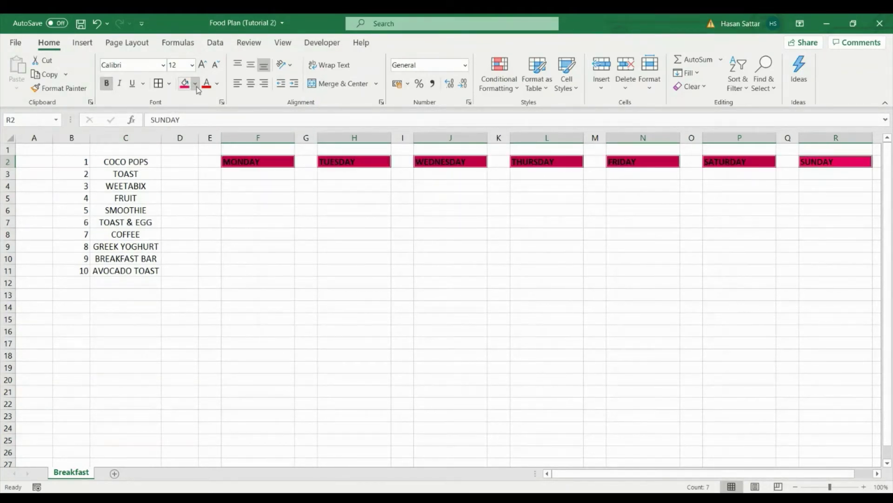
click(196, 89)
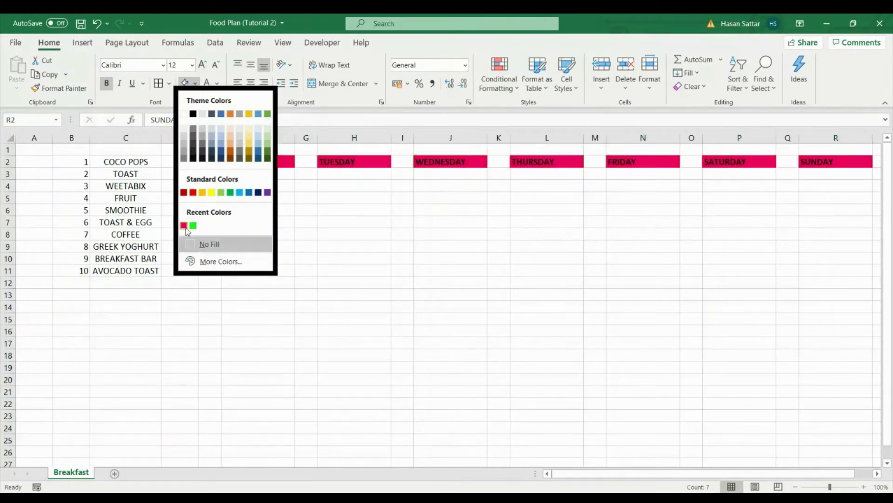
click(205, 262)
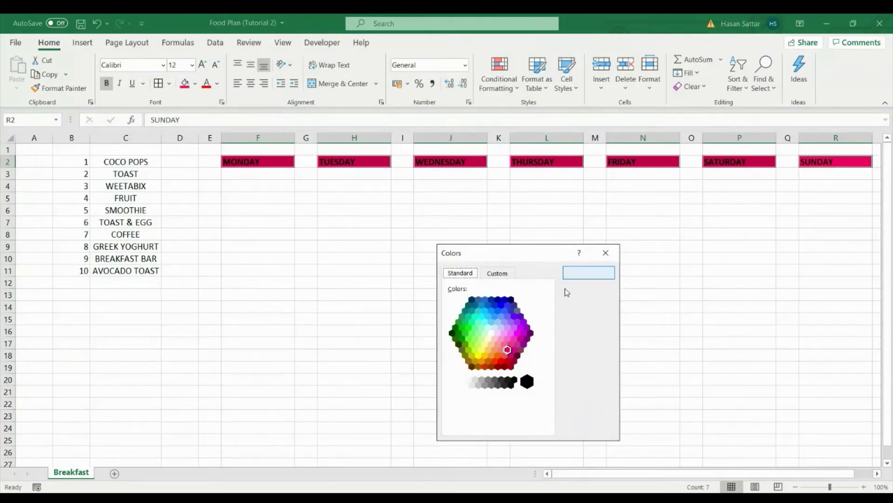
click(586, 273)
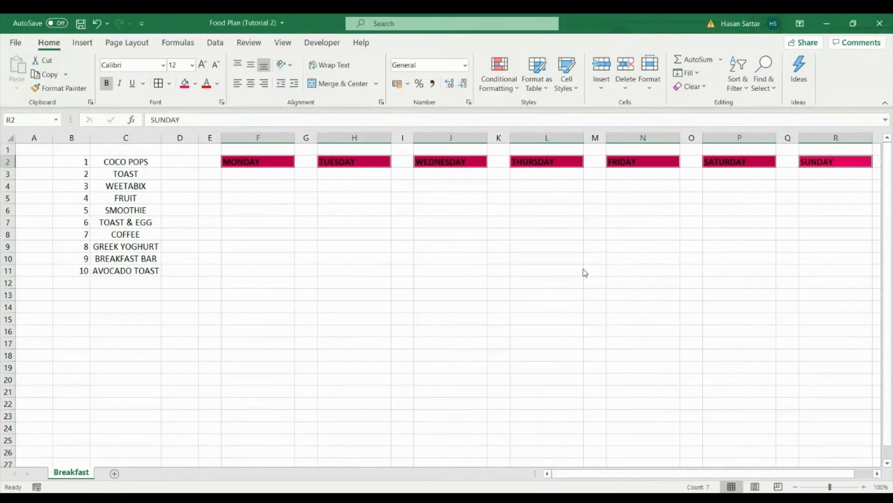
click(204, 66)
click(279, 268)
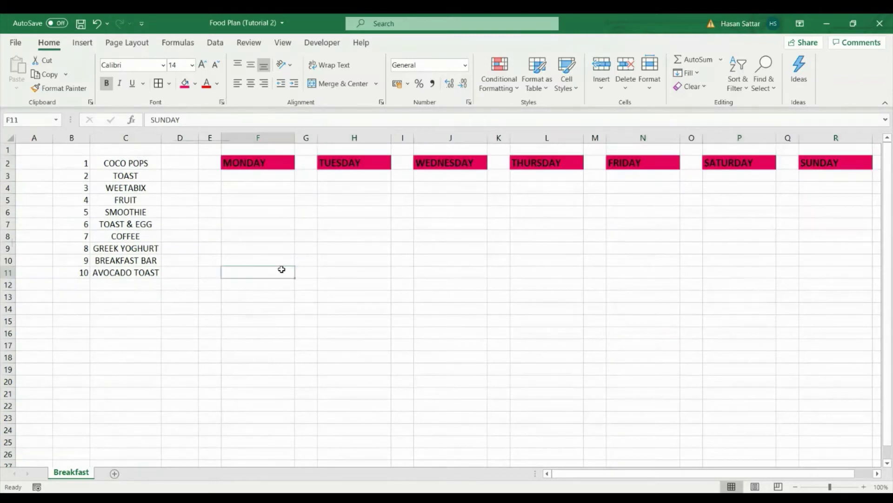
Merge and centre cells E3 to R3 beneath the weekday headings and enter WEEK 1 in the merged cell.
drag(213, 176, 837, 177)
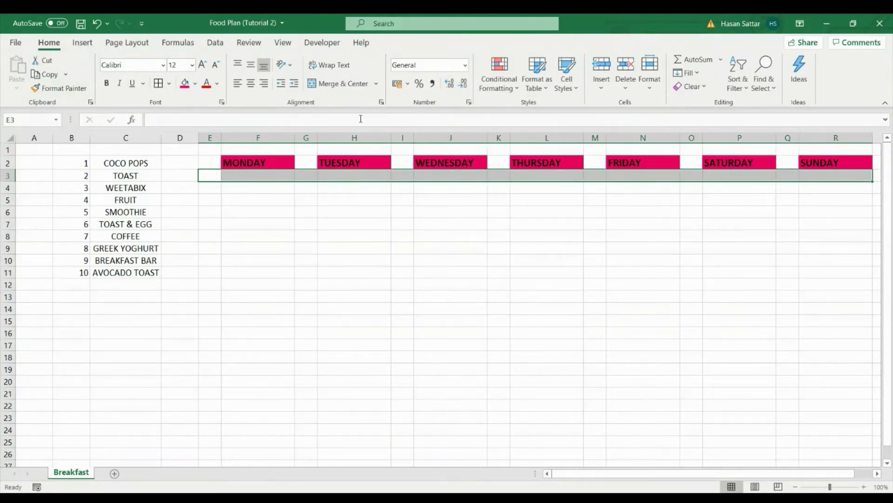
click(339, 84)
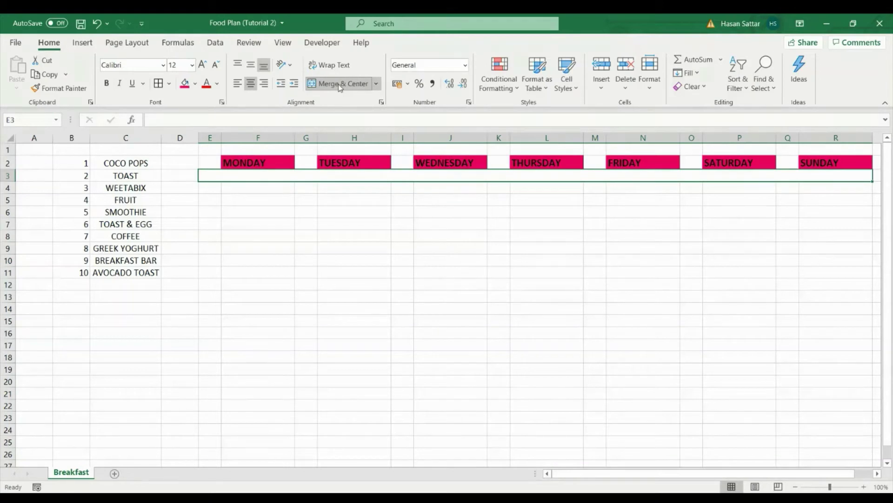
text(WEEK 1)
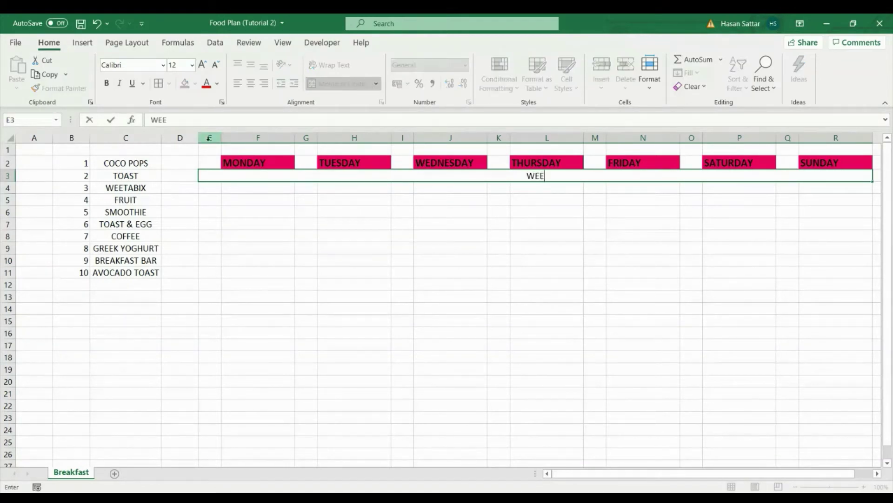
key(Return)
key(Up)
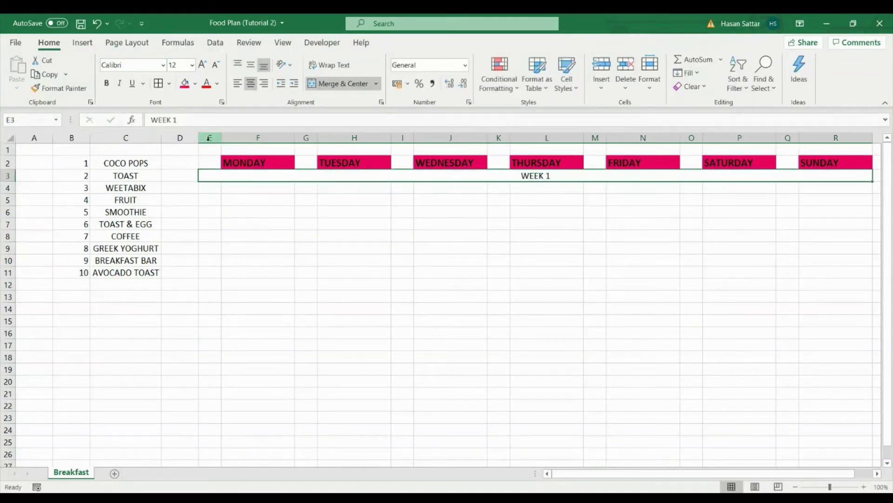
Make the WEEK 1 heading bold and set its font size to 13.
key(ctrl+b)
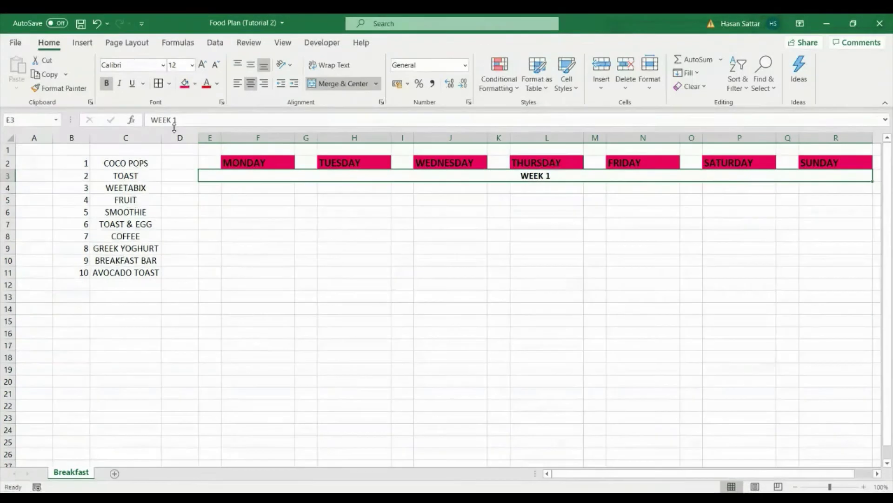
click(204, 65)
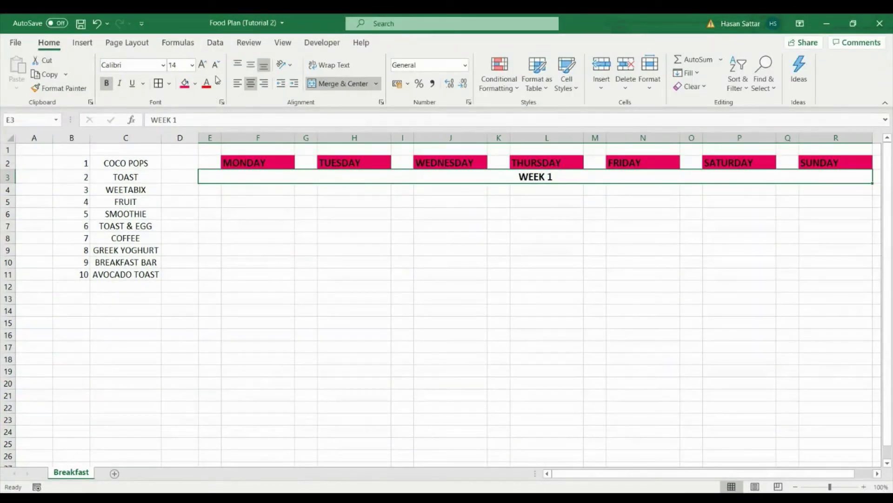
click(179, 65)
text(13)
key(Return)
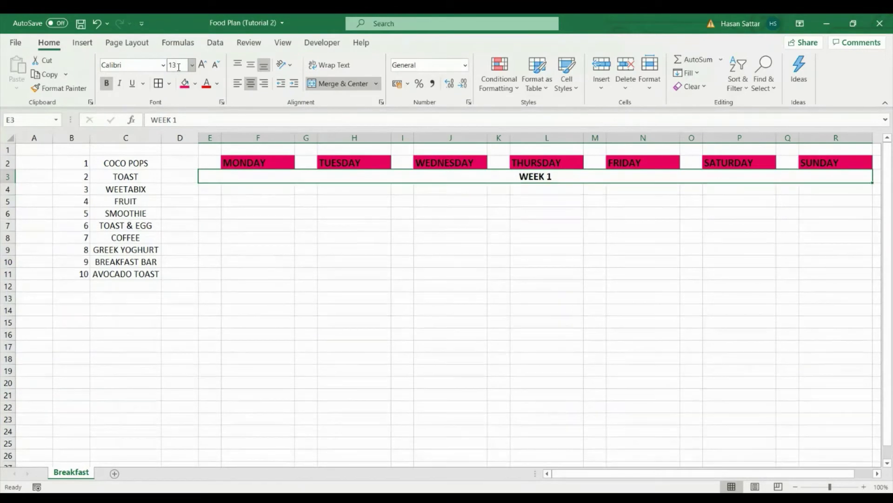
click(241, 161)
click(328, 248)
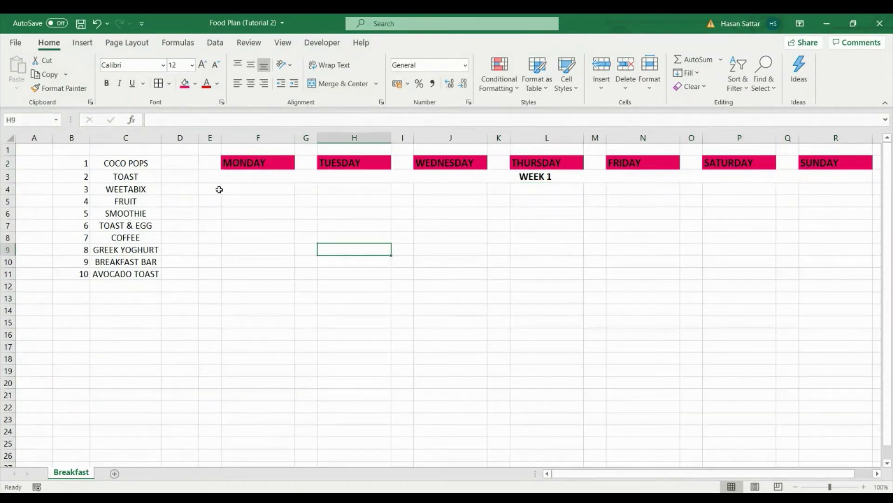
Fill the merged WEEK 1 cell with the golden orange standard colour.
click(212, 176)
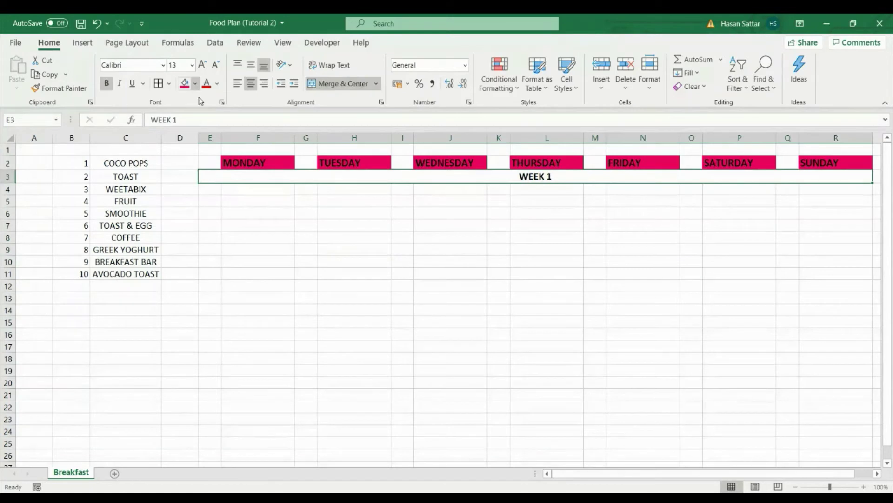
click(195, 83)
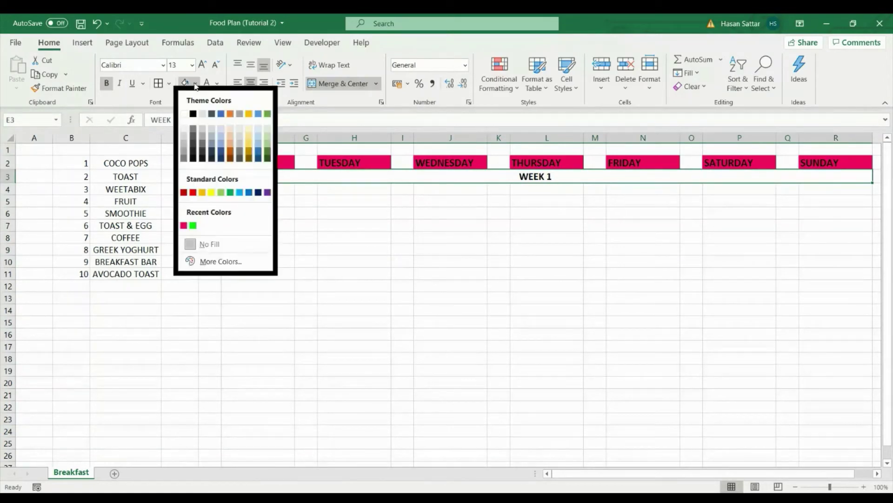
click(202, 193)
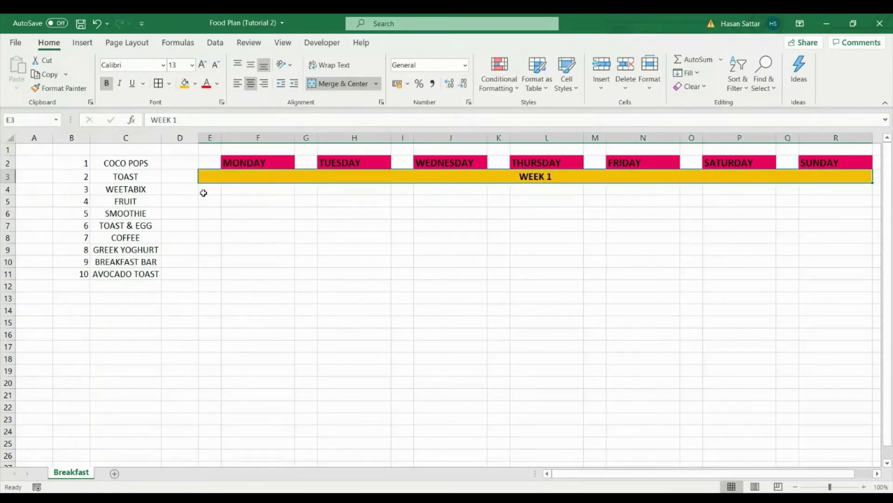
click(210, 165)
key(shift+Right)
key(shift+Right)
key(shift+Right)
key(ctrl+a)
key(ctrl+c)
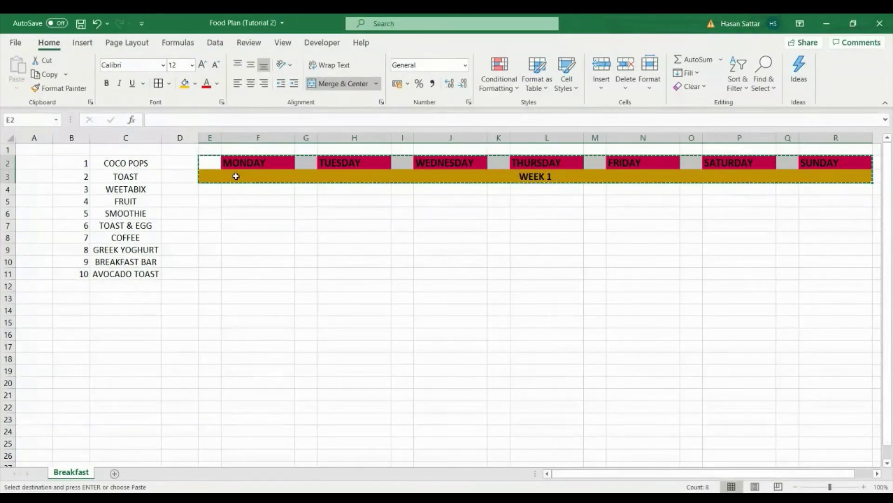
key(Escape)
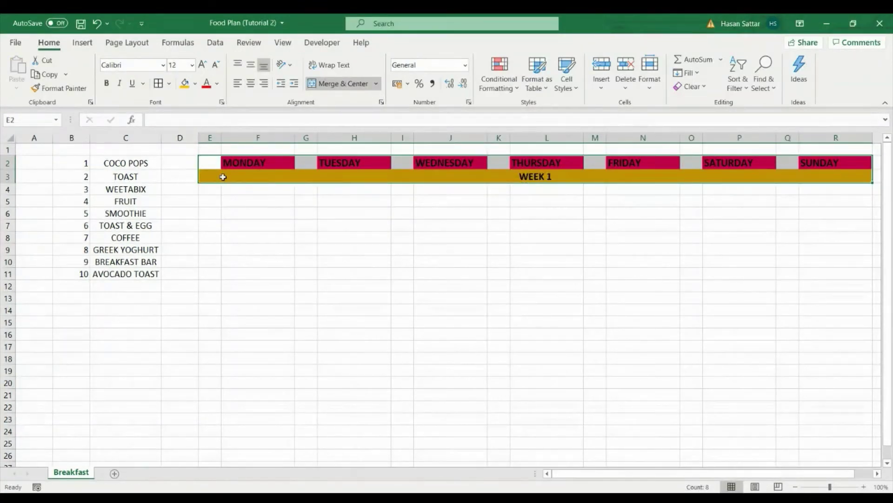
Copy the WEEK 1 band together with the blank row beneath it and paste the pair at rows 5, 7 and 9.
click(222, 176)
key(shift+Down)
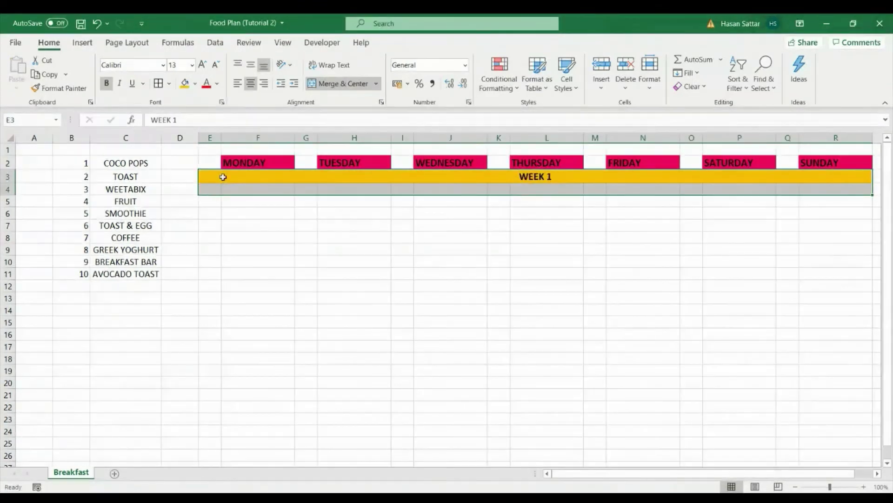
key(ctrl+c)
key(Down)
key(Down)
key(ctrl+v)
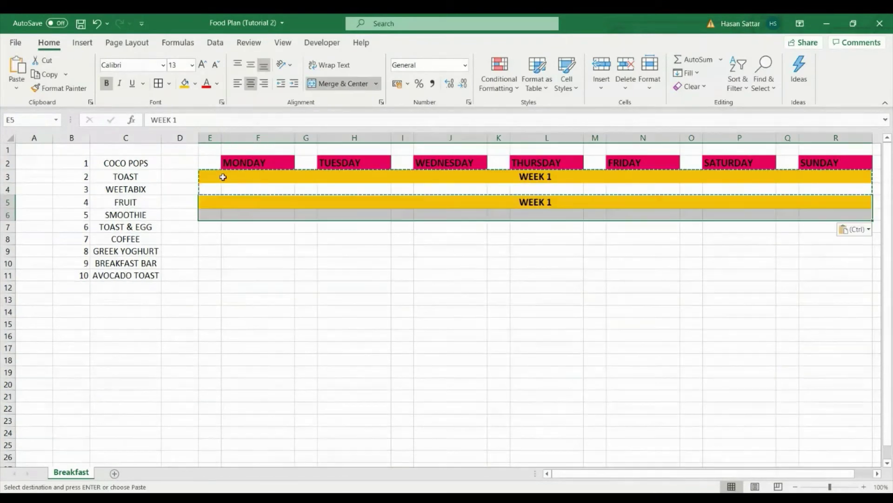
key(Down)
key(Down)
key(ctrl+v)
key(Down)
key(Down)
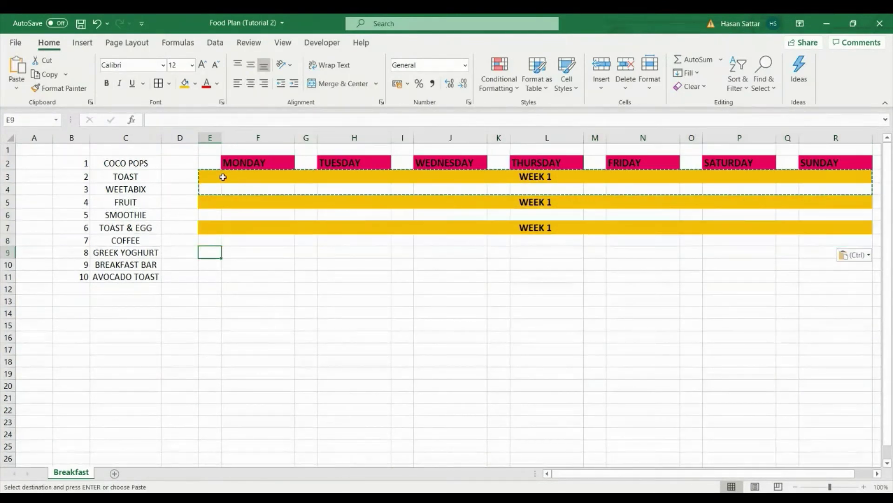
key(ctrl+v)
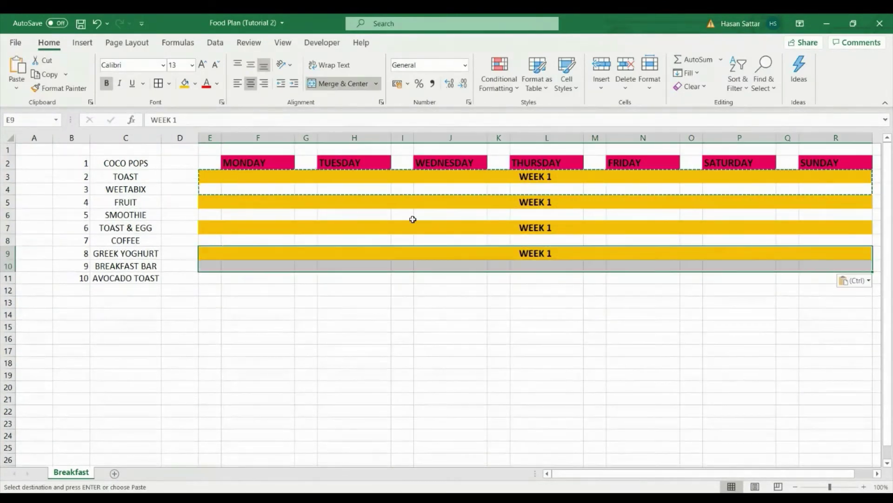
Renumber the three copied week bands in rows 5, 7 and 9 as WEEK 2, WEEK 3 and WEEK 4.
double_click(557, 204)
key(BackSpace)
text(2)
key(Return)
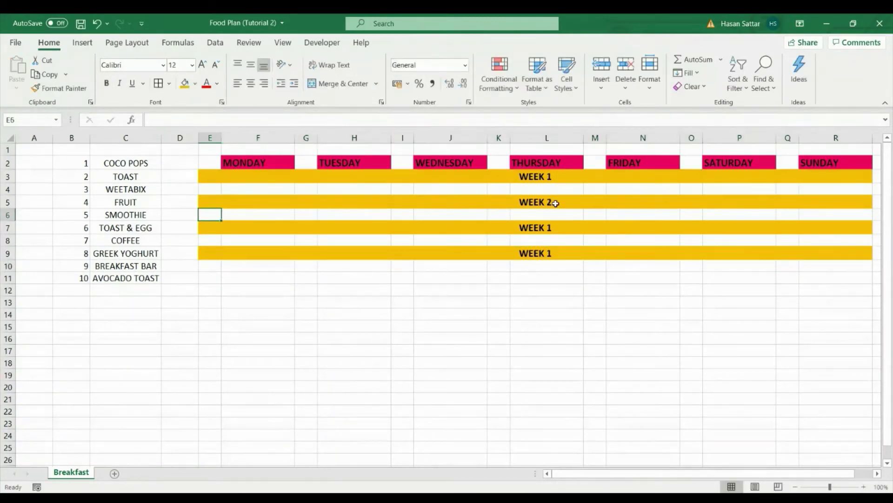
click(567, 226)
double_click(567, 225)
key(BackSpace)
text(3)
key(Return)
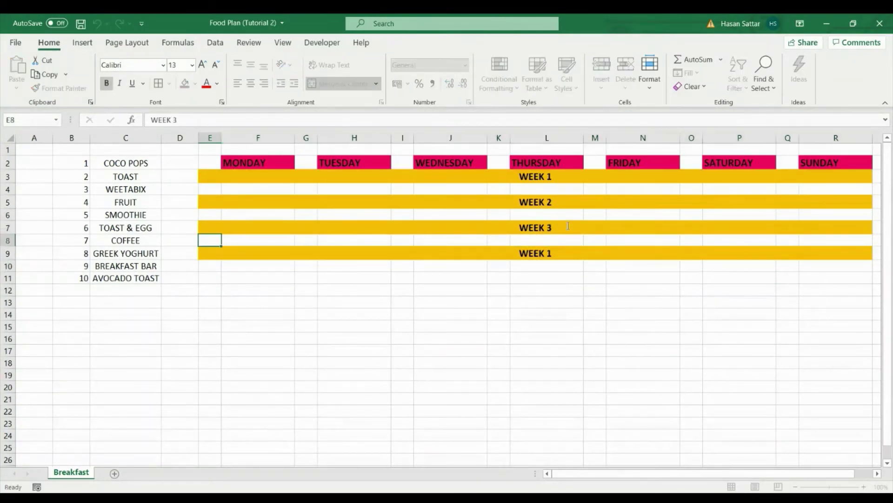
double_click(570, 255)
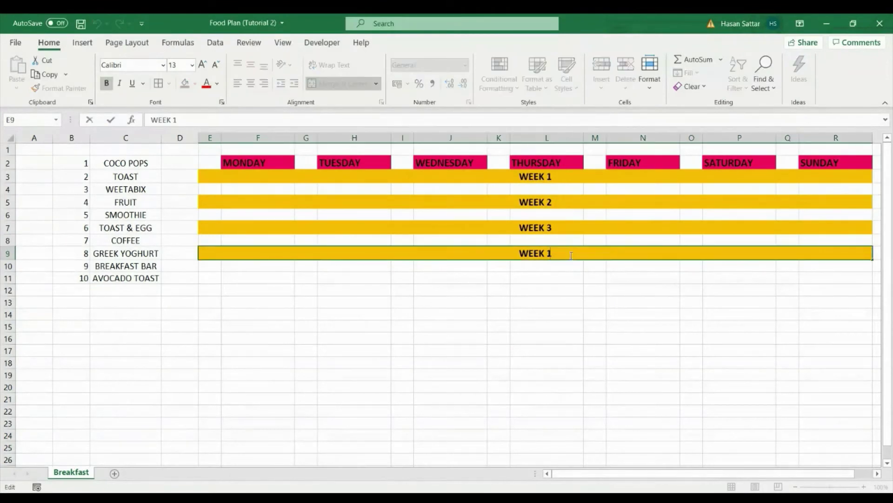
key(BackSpace)
text(4)
key(Return)
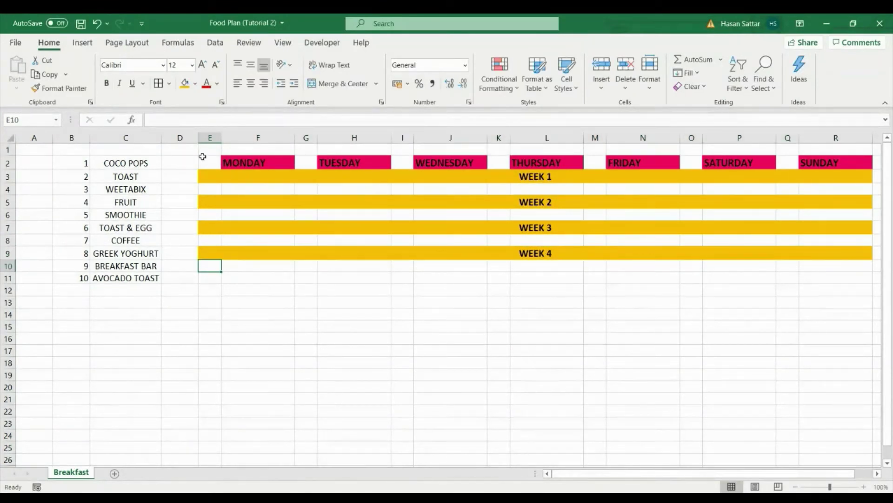
Apply All Borders to the whole plan table, from E2 to R10.
drag(205, 159, 349, 267)
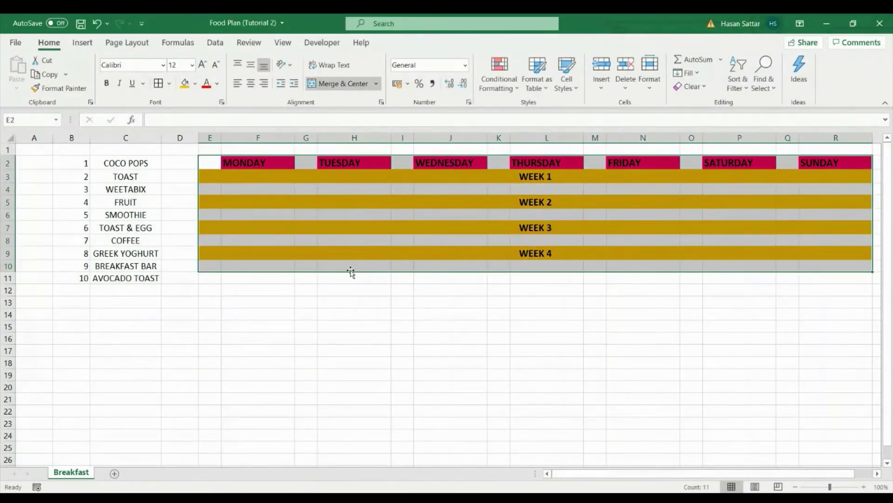
click(169, 84)
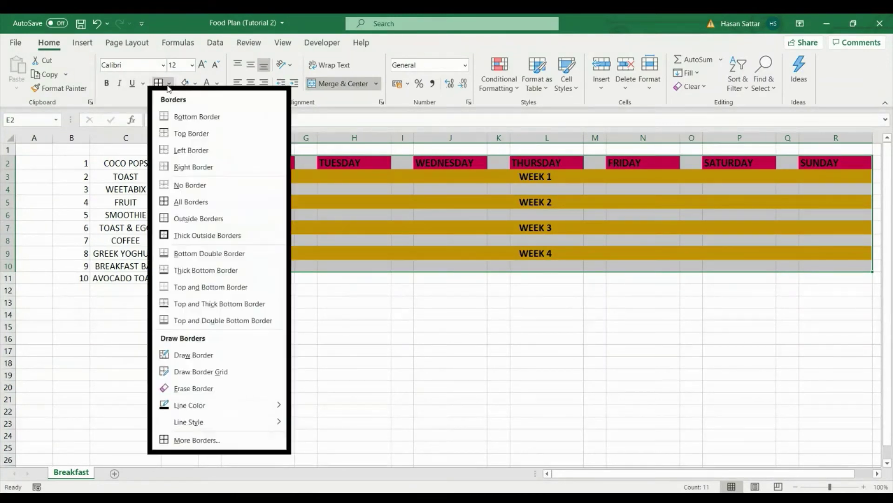
click(189, 207)
click(262, 322)
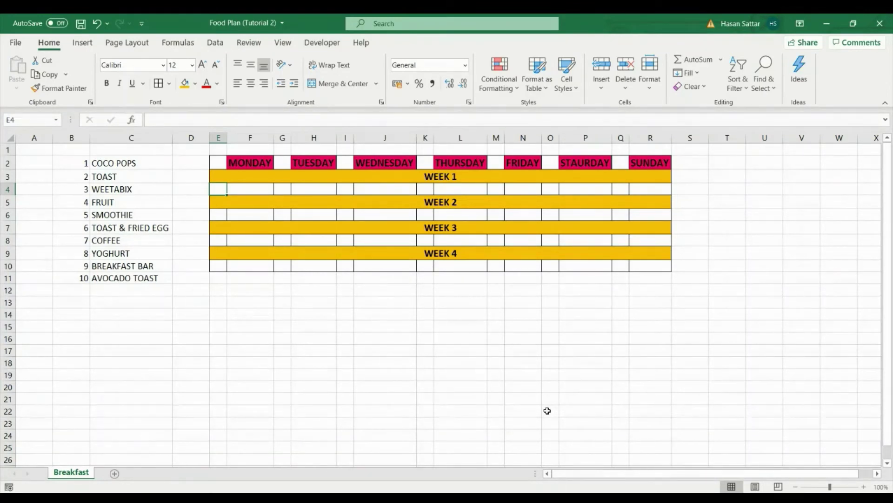
Enter the formula =RANDBETWEEN(1,10) in cell E4, beside Monday's week 1 cell.
text(=)
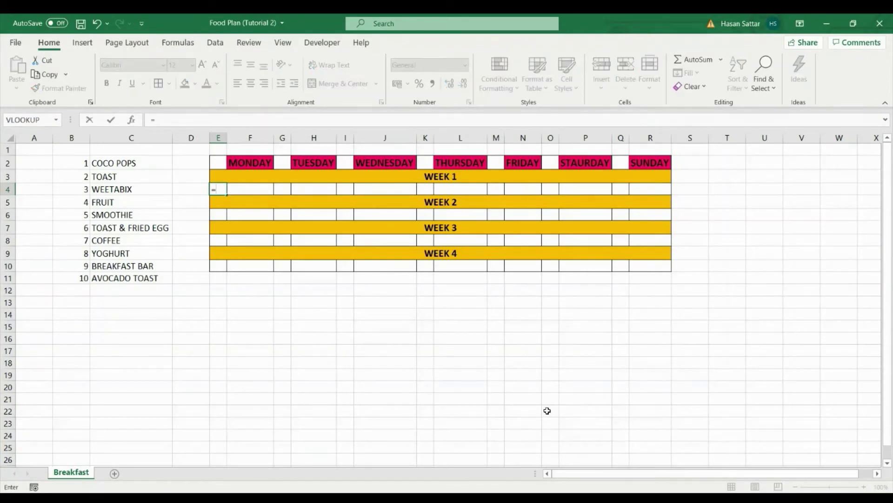
text(RAND)
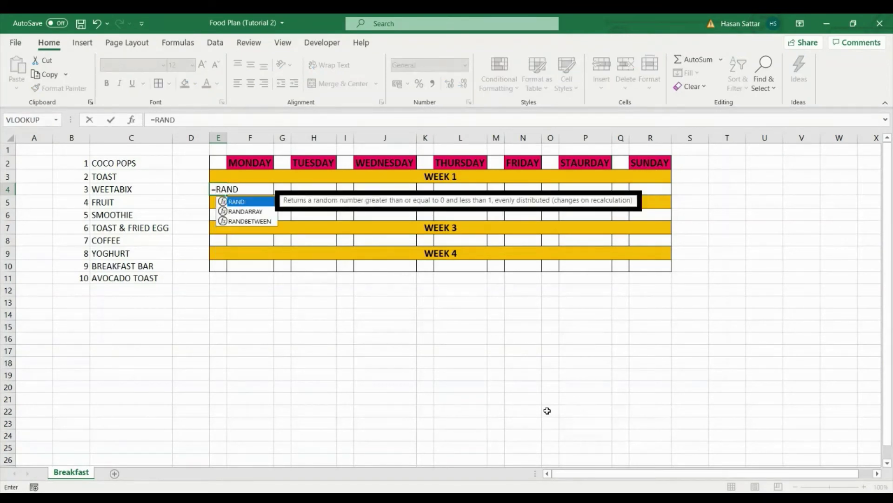
text(BET)
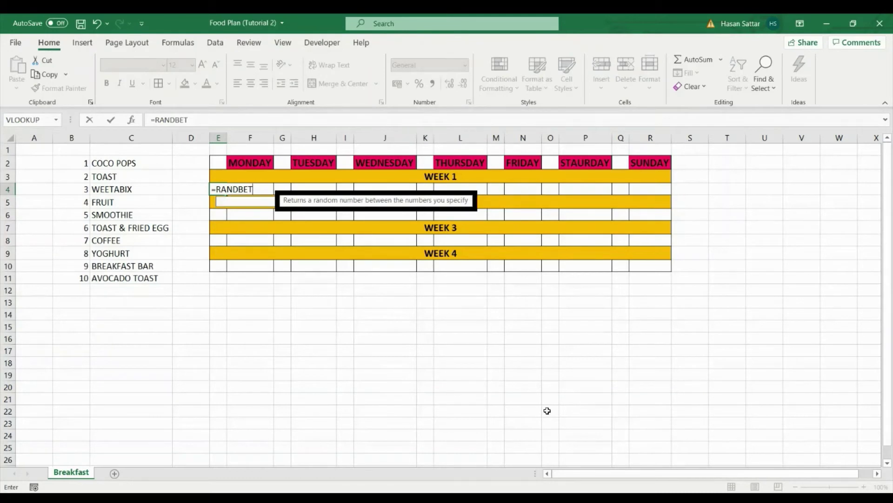
text(WEEN()
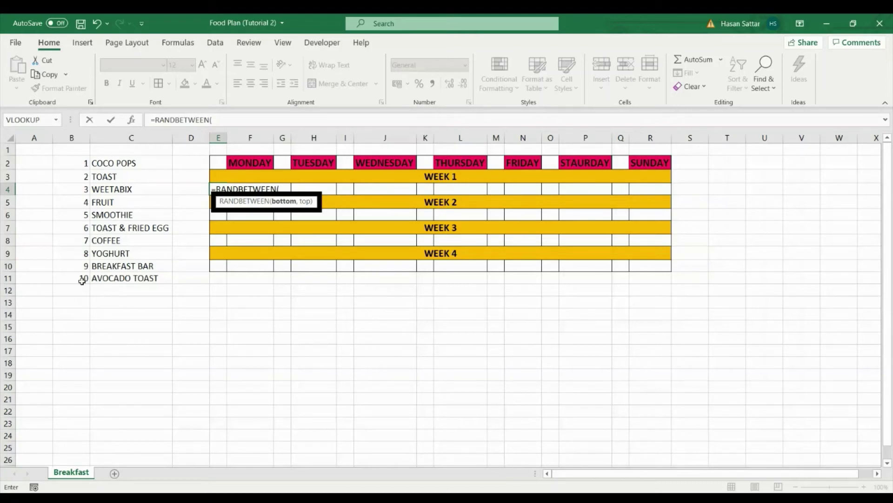
text(1,10))
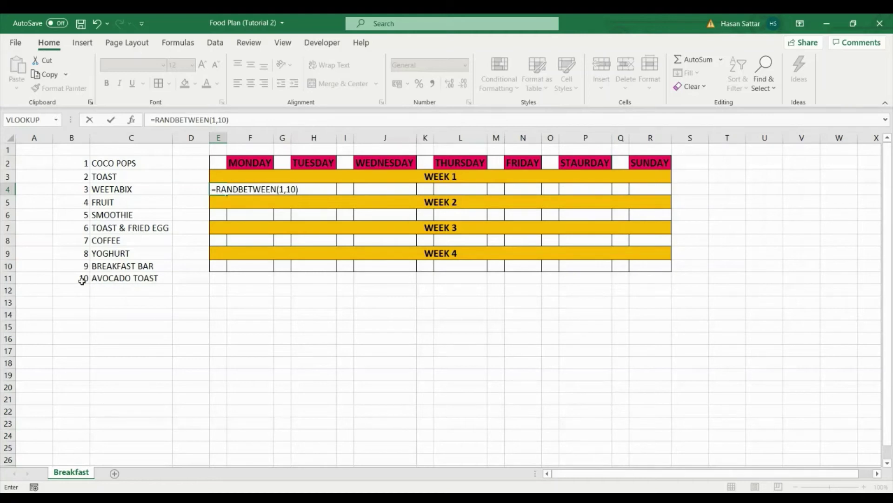
key(Return)
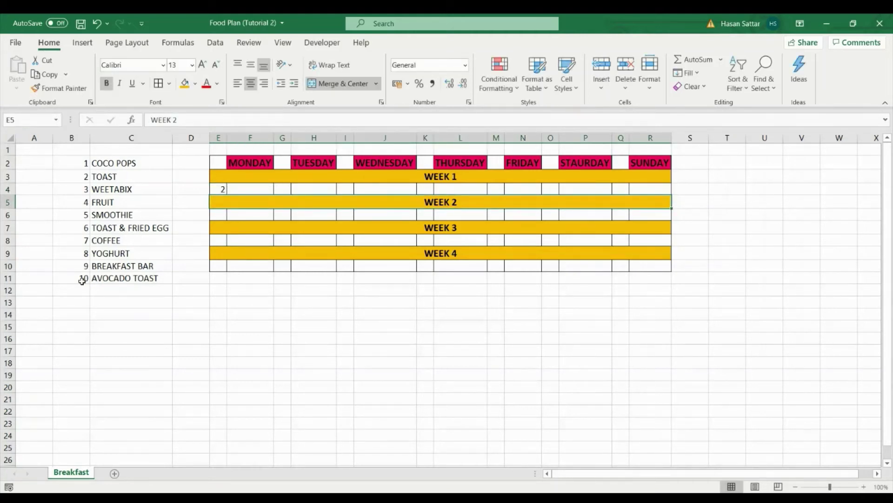
Recalculate the sheet several times to check that the random number in E4 changes.
key(F9)
key(F9)
key(F9)
key(F9)
Enter =VLOOKUP(E4,B2:C11,2) in cell F4 under Monday for week 1, and recalculate the sheet to test it.
click(259, 188)
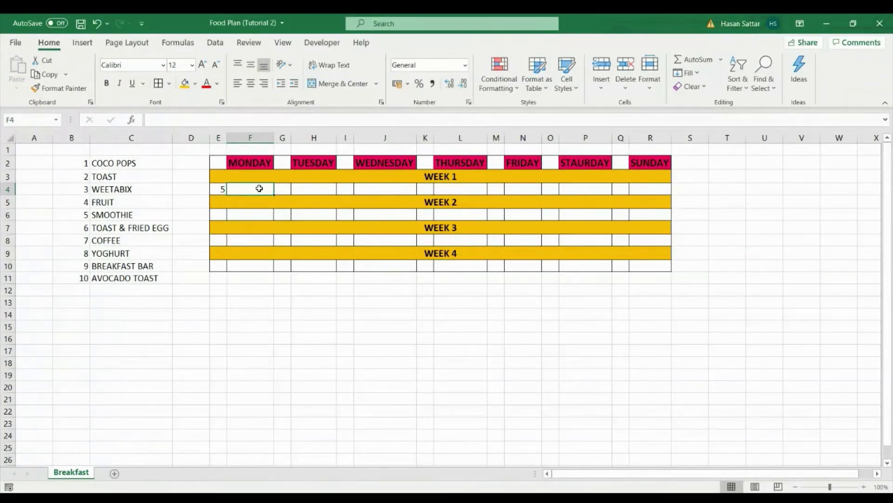
text(=)
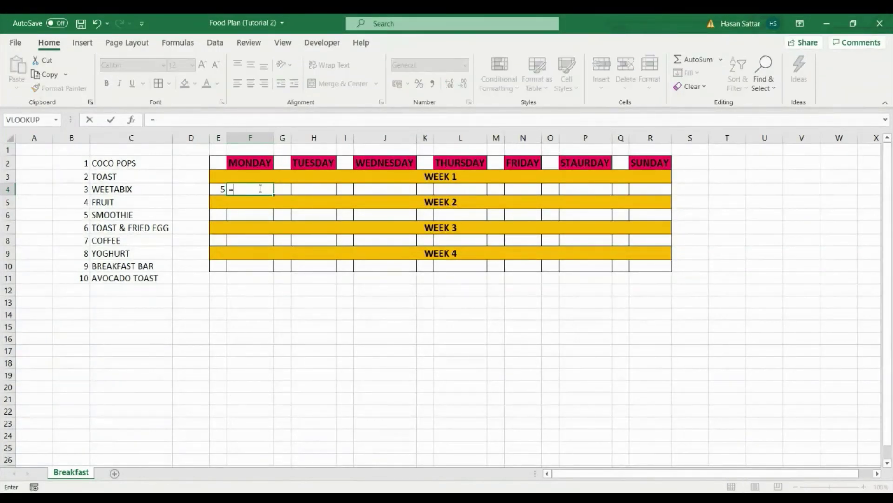
text(VL)
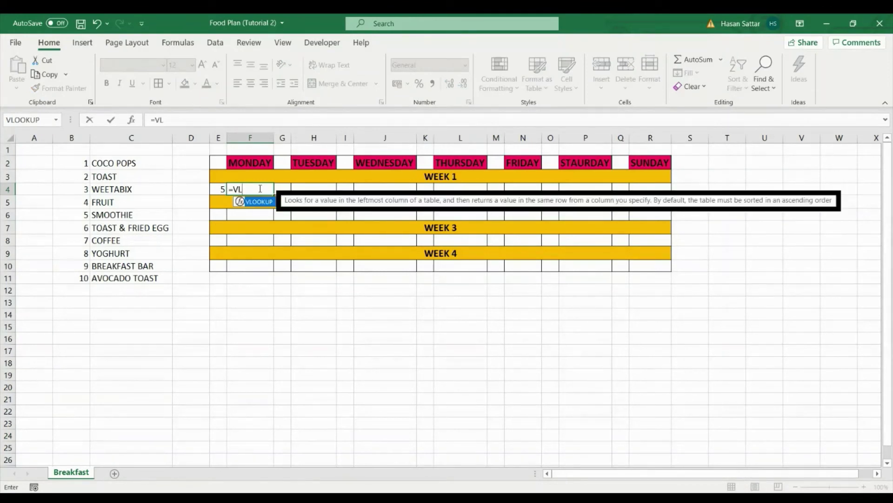
text(OOKUP()
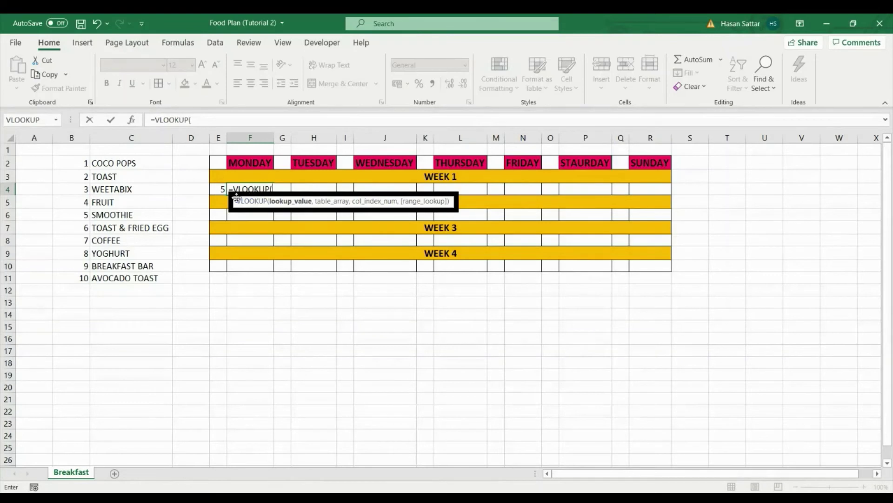
click(223, 190)
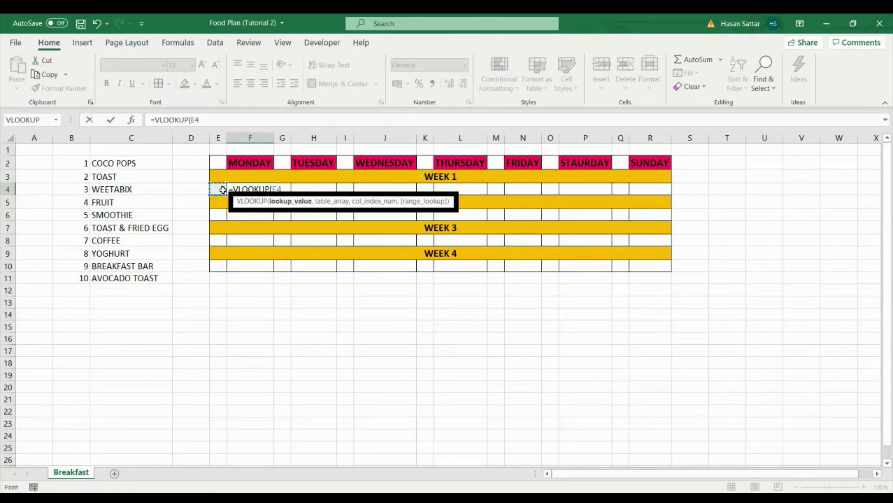
text(,)
click(81, 164)
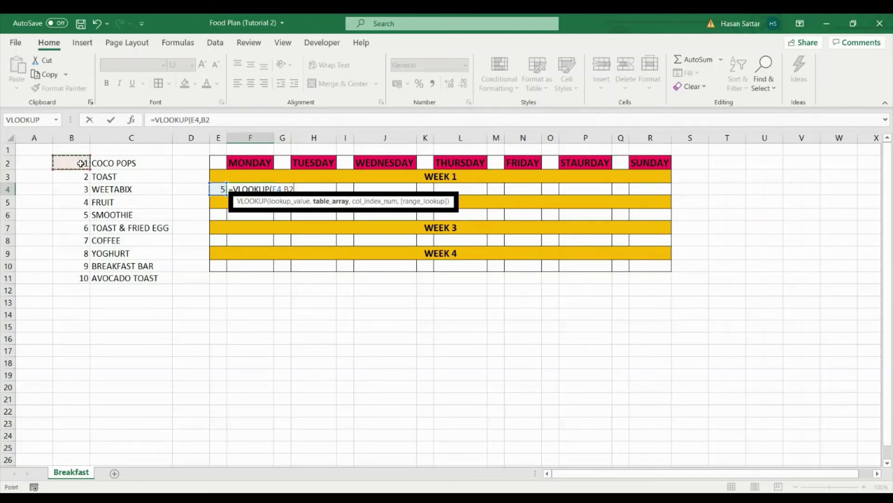
key(F8)
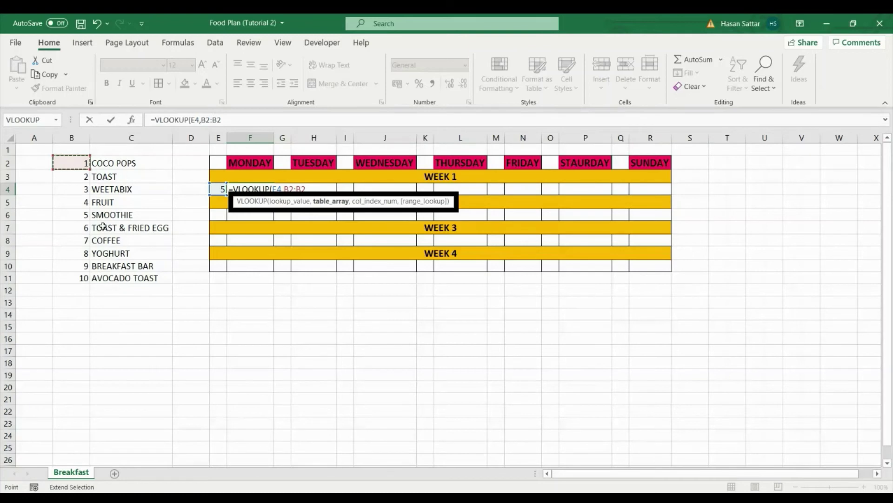
click(124, 277)
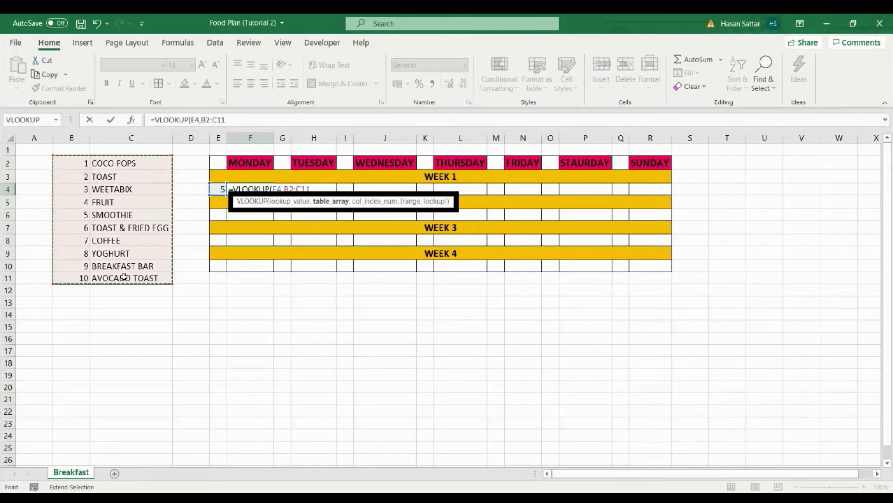
text(,)
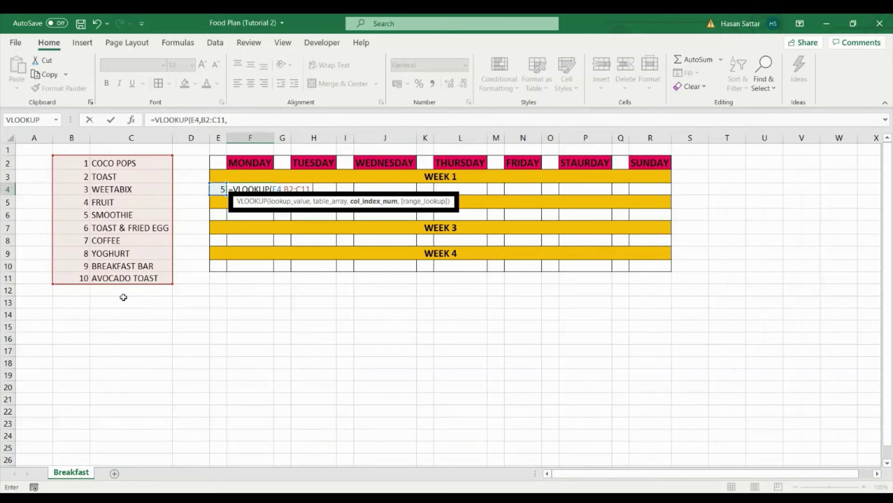
text(2))
key(Return)
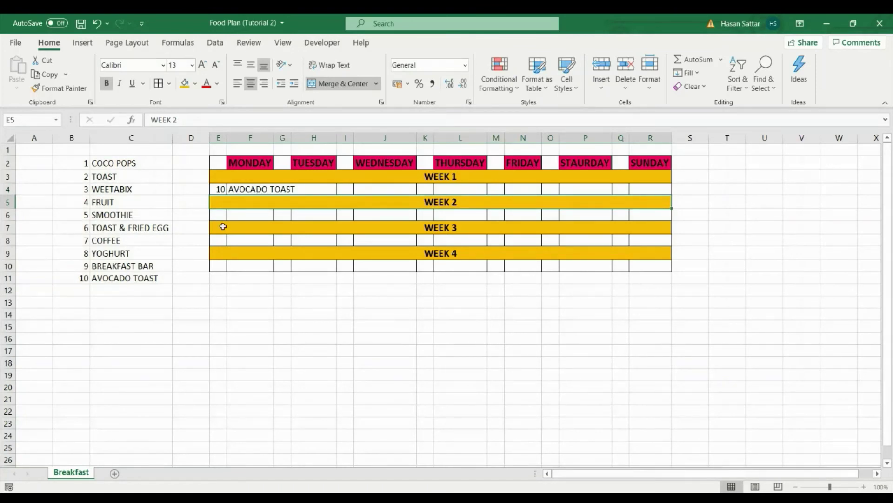
key(F9)
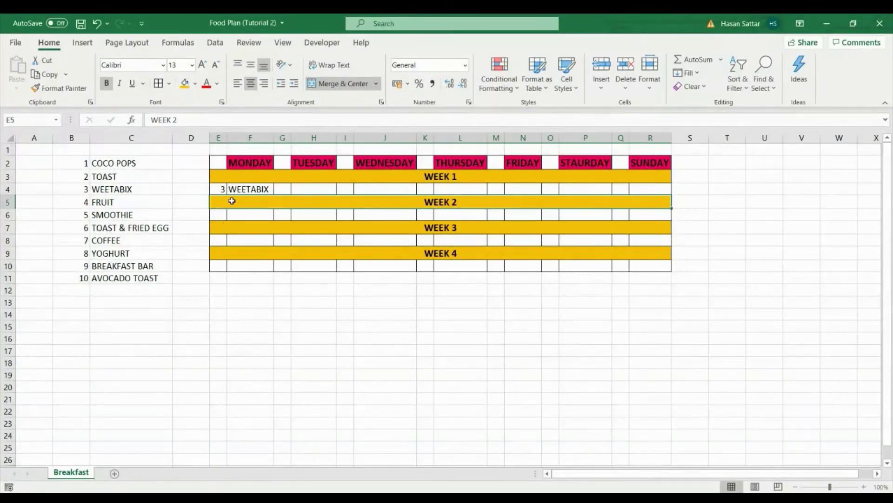
Copy Monday's week 1 formulas from E4:F4 into the week 2 cells E6:F6.
click(223, 187)
key(shift+Right)
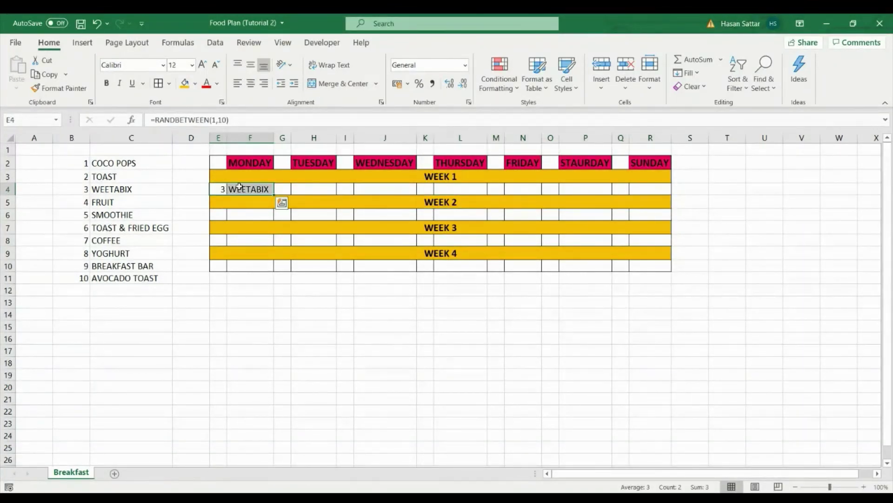
key(ctrl+c)
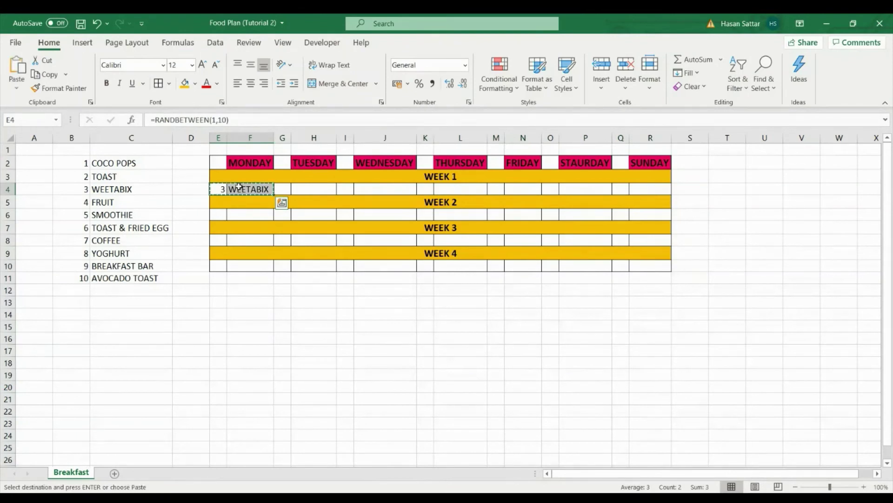
click(221, 213)
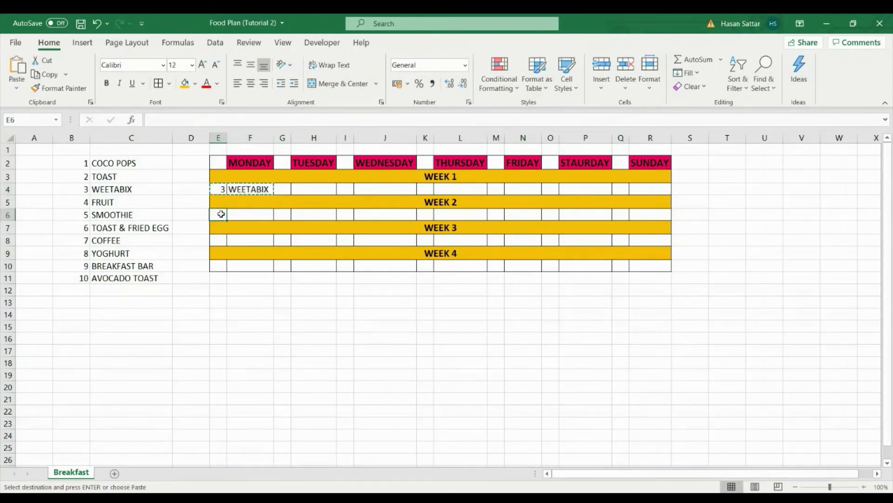
key(ctrl+v)
key(Escape)
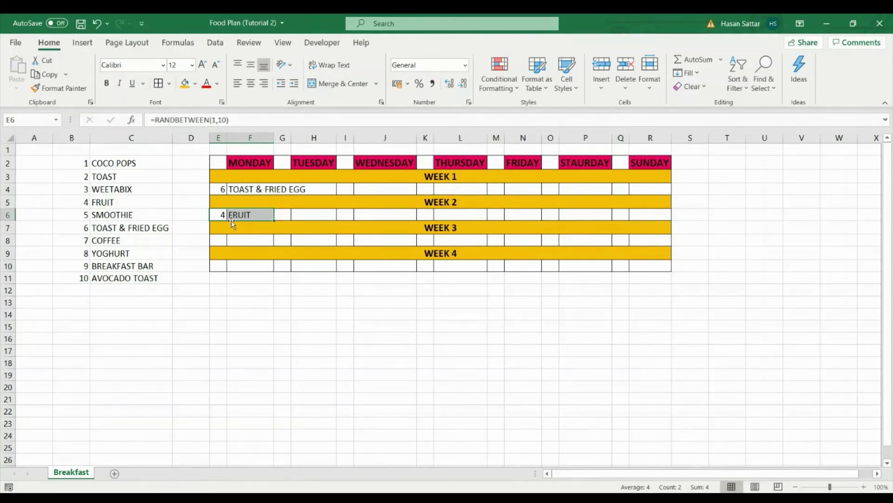
Inspect the copied VLOOKUP formula in F6 to see which cells its lookup range covers.
click(233, 216)
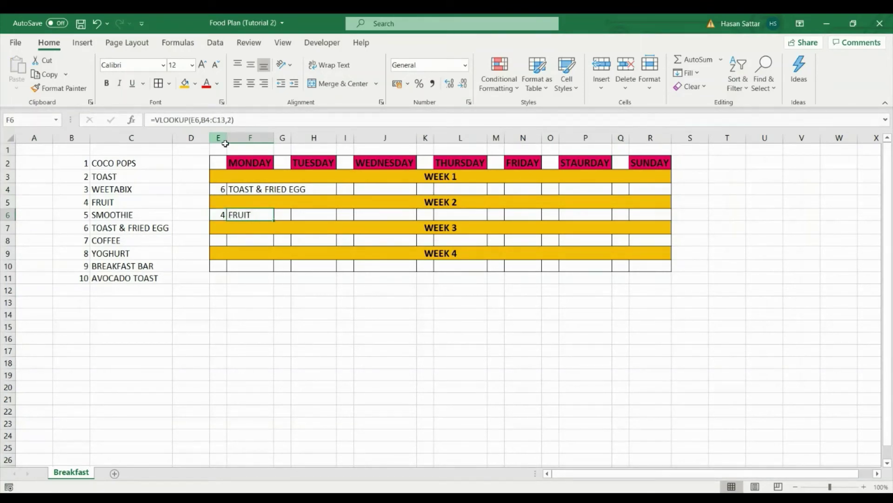
click(237, 121)
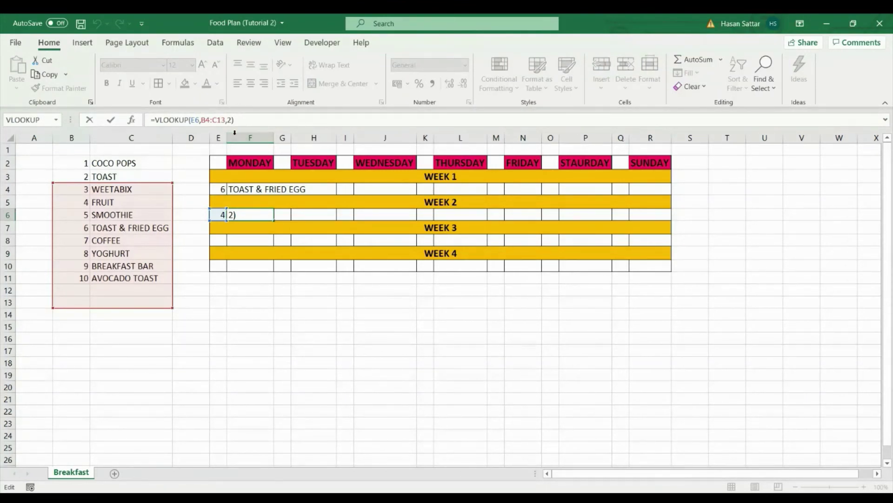
click(233, 218)
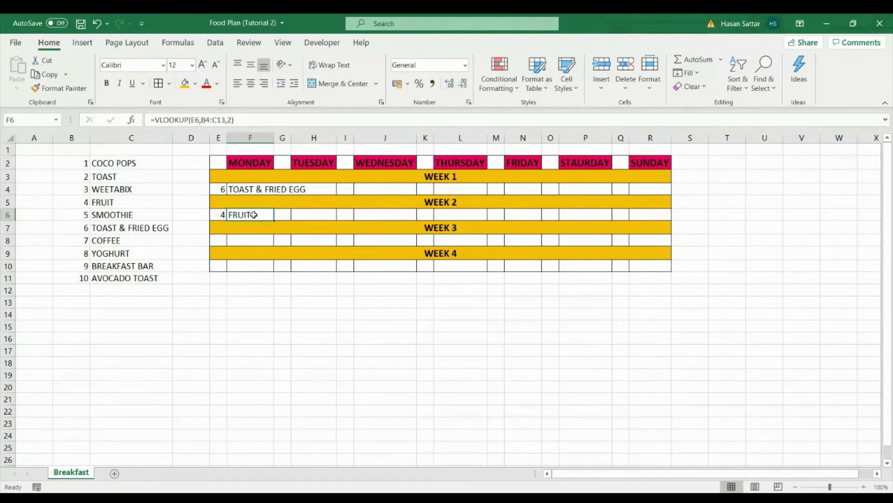
double_click(254, 216)
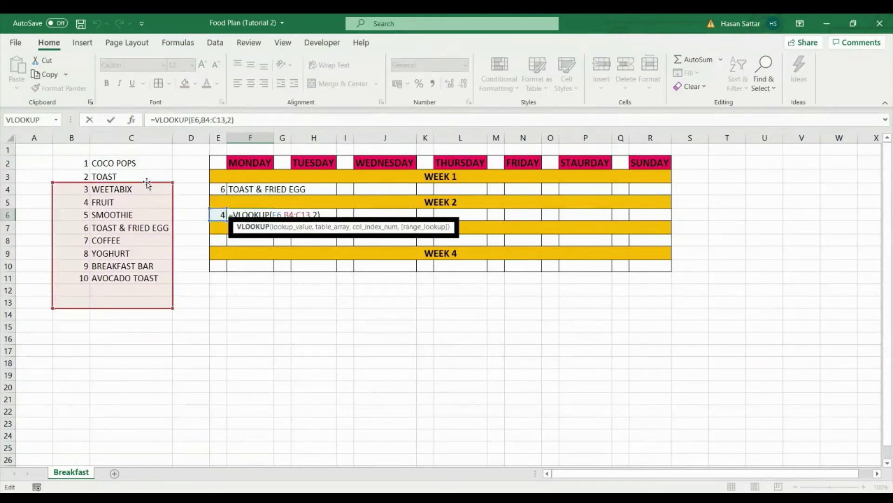
click(250, 266)
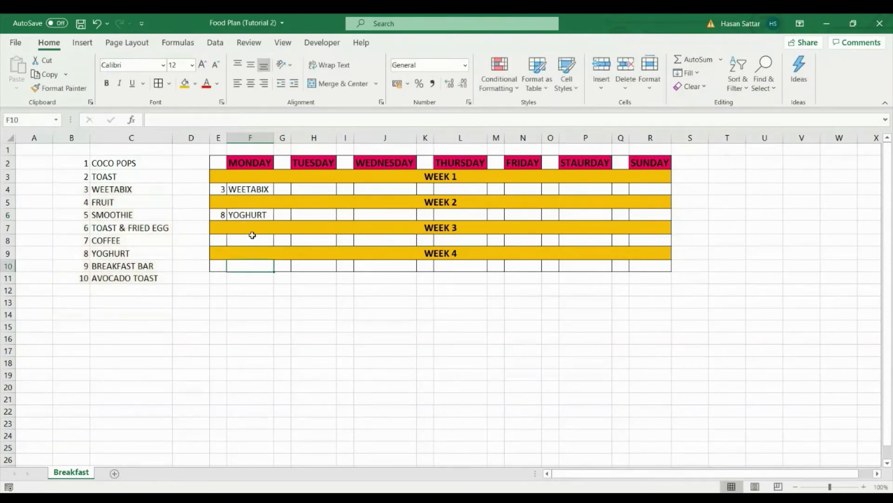
Make only the lookup range absolute in F4's formula so it reads =VLOOKUP(E4,$B$2:$C$11,2).
click(249, 188)
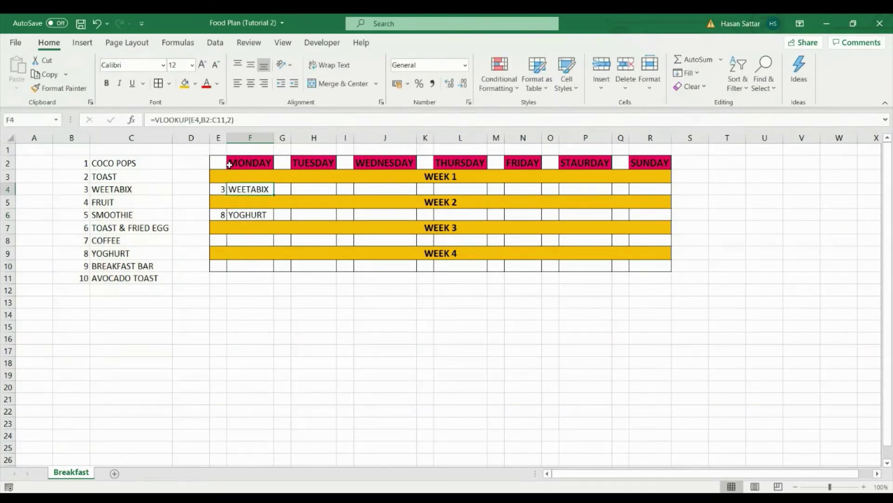
click(199, 120)
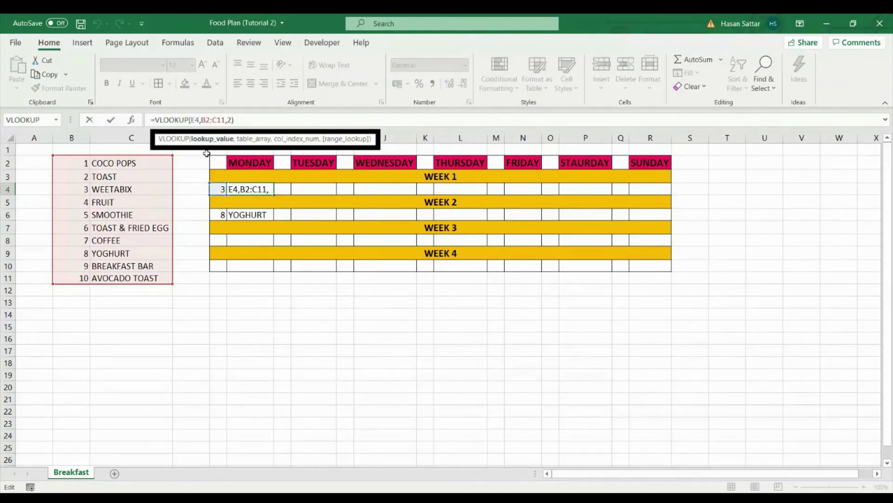
key(F4)
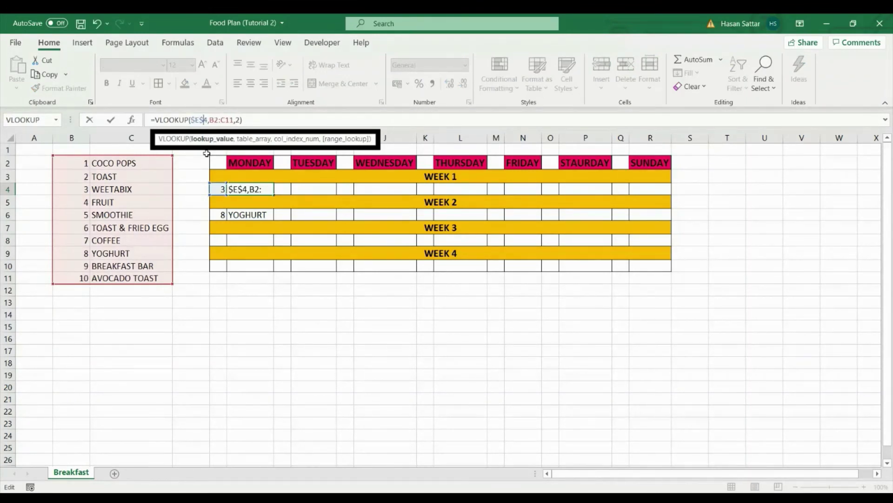
key(Right)
key(Right)
text($)
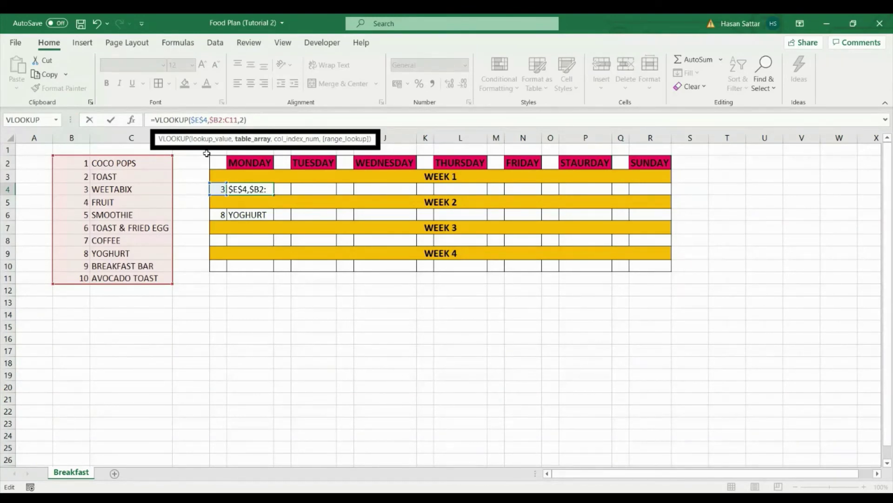
key(Left)
key(Left)
key(Left)
key(BackSpace)
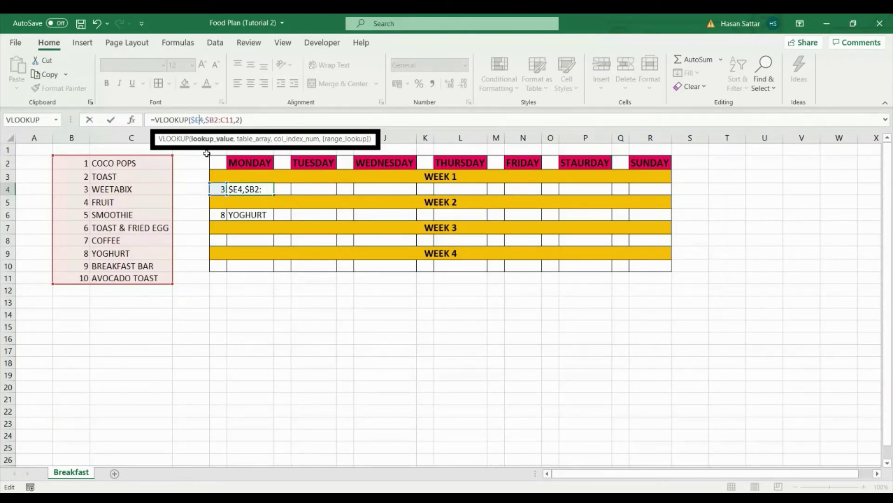
key(Left)
key(BackSpace)
key(Right)
key(Right)
key(Right)
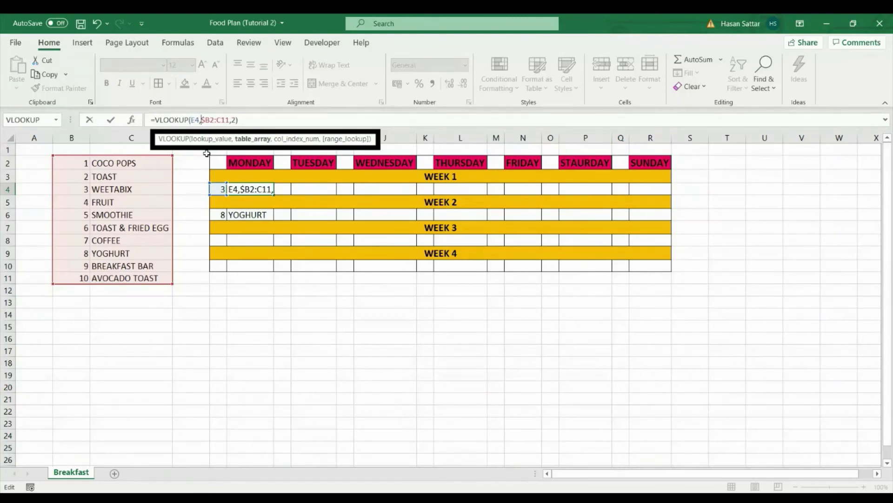
key(Right)
key(Right)
text($)
key(Right)
key(Right)
key(Right)
key(Left)
text($)
key(Right)
key(Right)
key(Left)
text($)
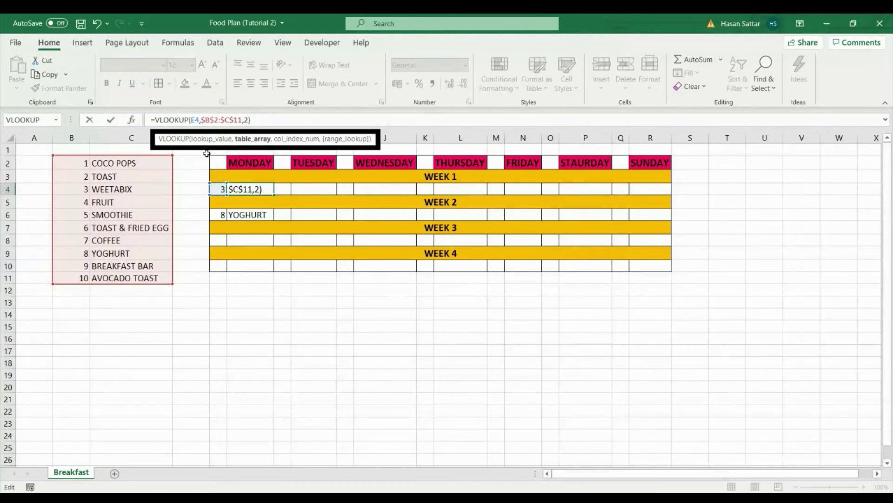
key(Return)
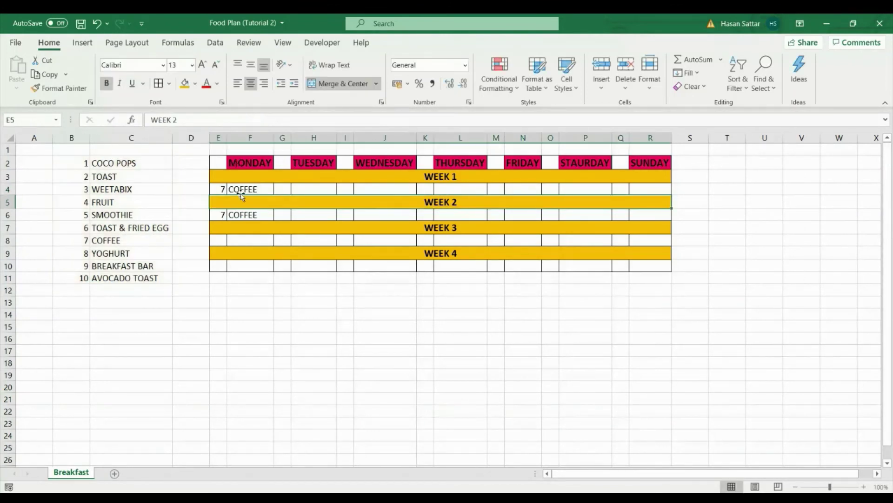
Paste the corrected formulas from E4:F4 over E6:F6, check the range in F6 and recalculate the sheet.
drag(223, 189, 242, 189)
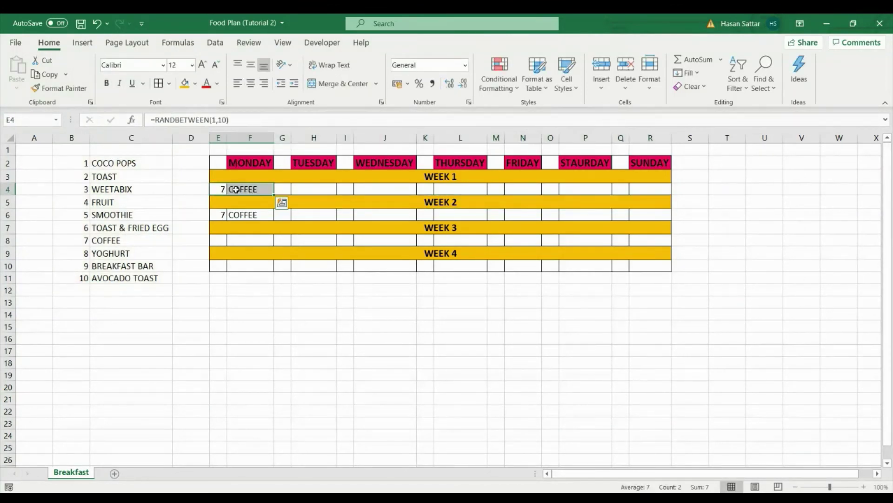
key(ctrl+c)
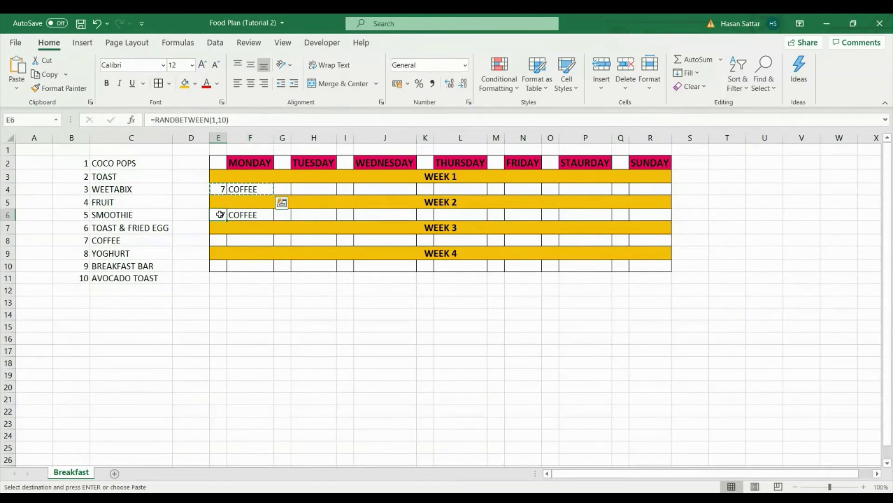
click(220, 213)
key(ctrl+v)
click(251, 215)
double_click(253, 215)
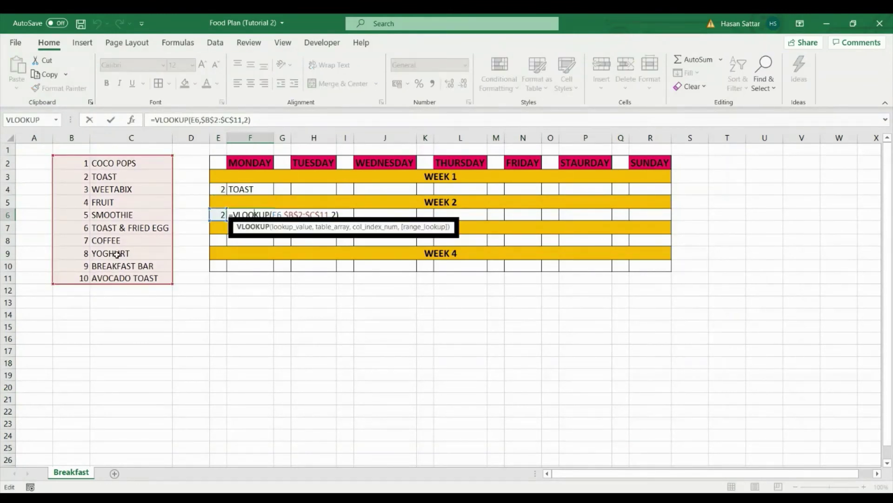
key(Escape)
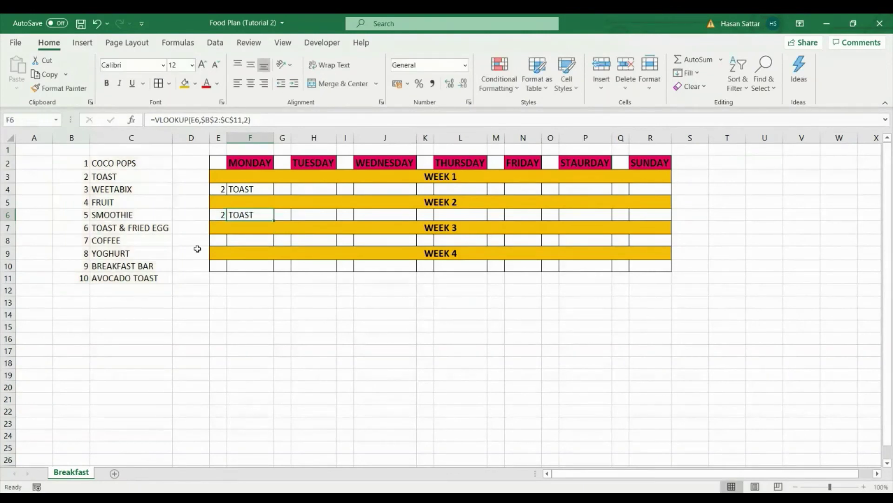
key(F9)
Copy Monday's week 2 formulas from E6:F6 into the week 3 cells E8:F8 and the week 4 cells E10:F10.
click(220, 217)
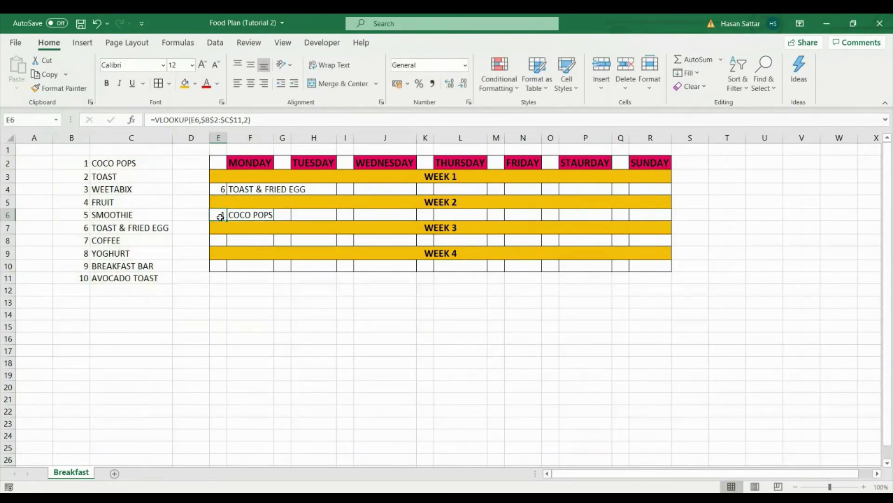
drag(220, 217, 240, 216)
key(ctrl+c)
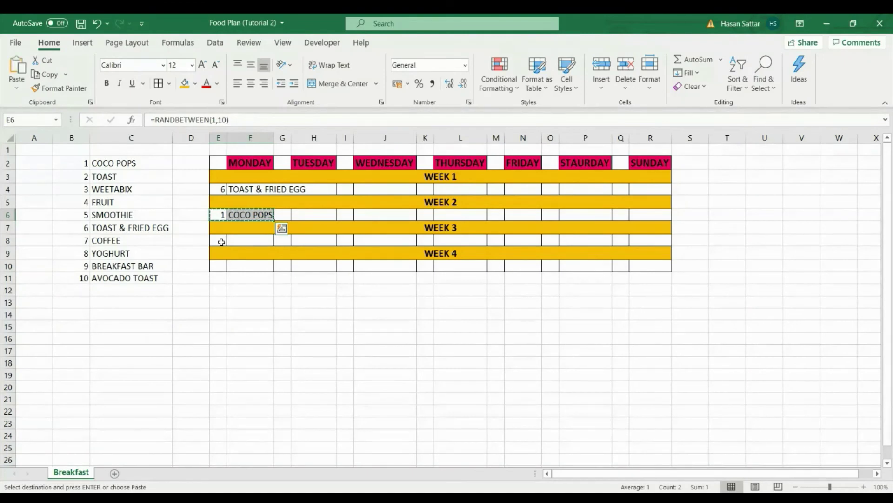
click(221, 242)
key(ctrl+v)
click(217, 266)
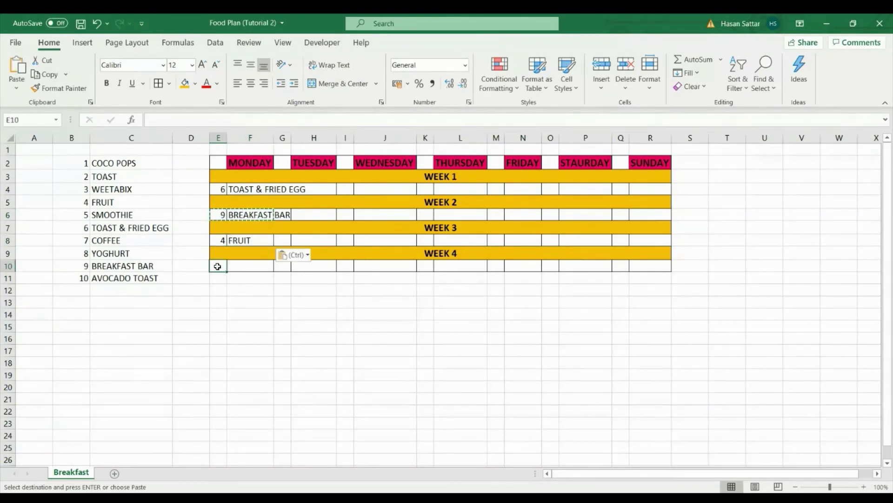
key(ctrl+v)
key(Escape)
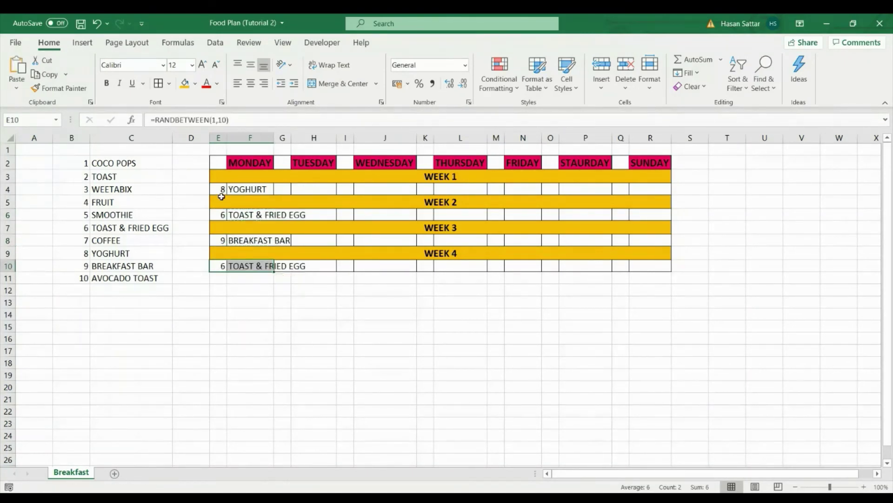
Copy the formulas in E4:F4 into Tuesday's cells in columns G:H for all four weeks, rows 4, 6, 8 and 10.
mouse_move(219, 189)
mouse_down()
mouse_move(232, 231)
mouse_move(233, 194)
mouse_up()
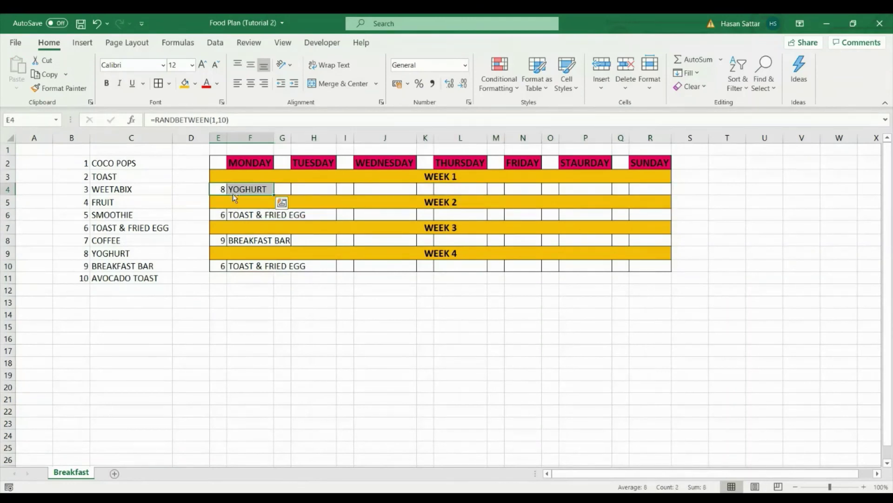
key(ctrl+c)
key(Right)
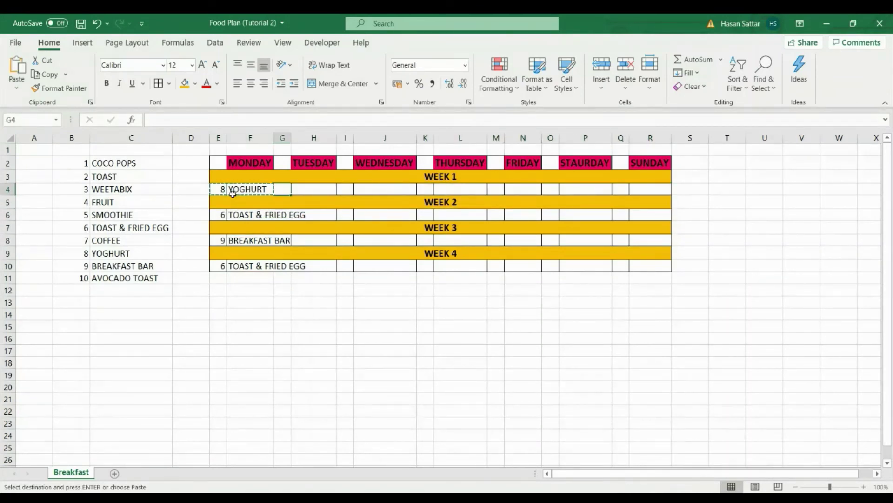
key(ctrl+v)
key(Down)
key(Down)
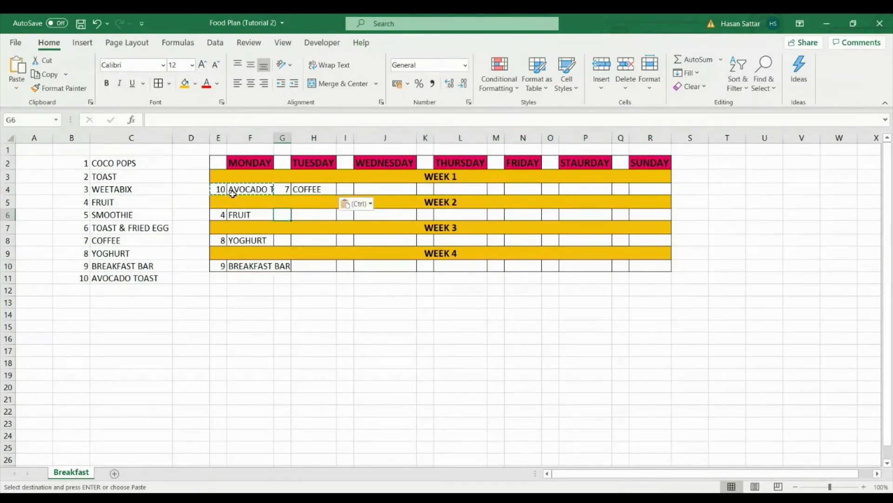
key(ctrl+v)
key(Down)
key(Down)
key(ctrl+v)
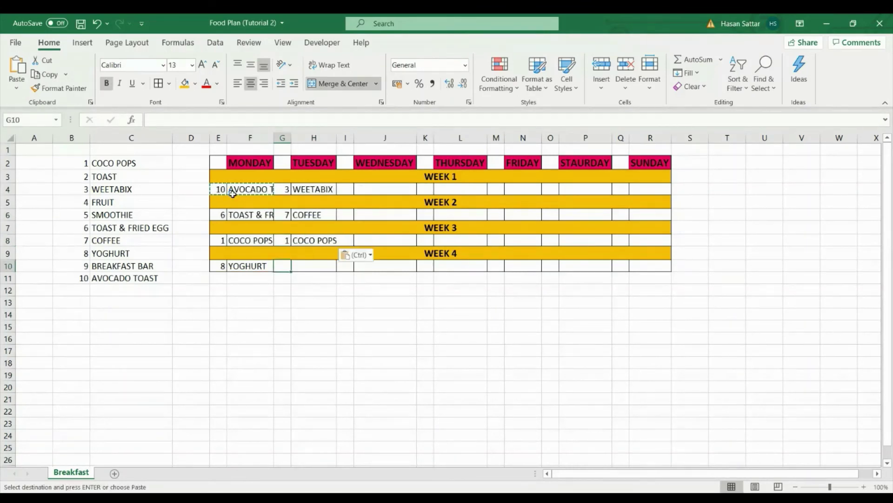
key(Down)
key(Down)
key(ctrl+v)
Paste the copied formula pair into Wednesday's cells in columns I:J for all four weeks.
key(ctrl+v)
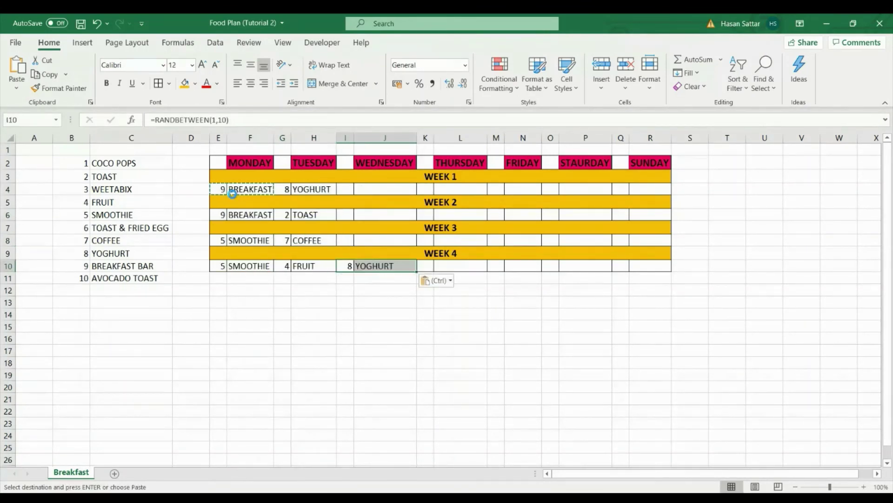
key(Up)
key(Up)
key(ctrl+v)
key(Up)
key(Up)
key(ctrl+v)
key(Up)
key(Up)
key(ctrl+v)
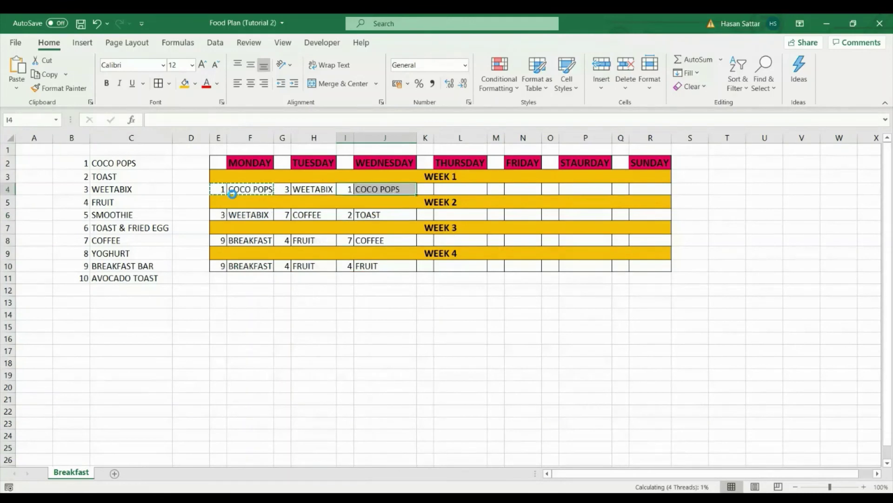
Paste the copied formula pair into Thursday's cells in columns K:L for weeks 1 to 4.
key(Right)
key(Right)
key(ctrl+v)
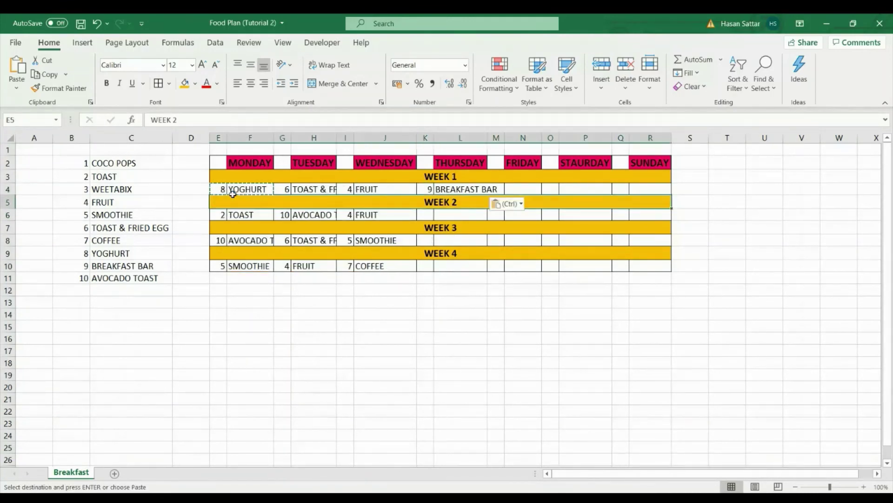
key(Down)
key(Down)
key(ctrl+v)
key(Down)
key(Down)
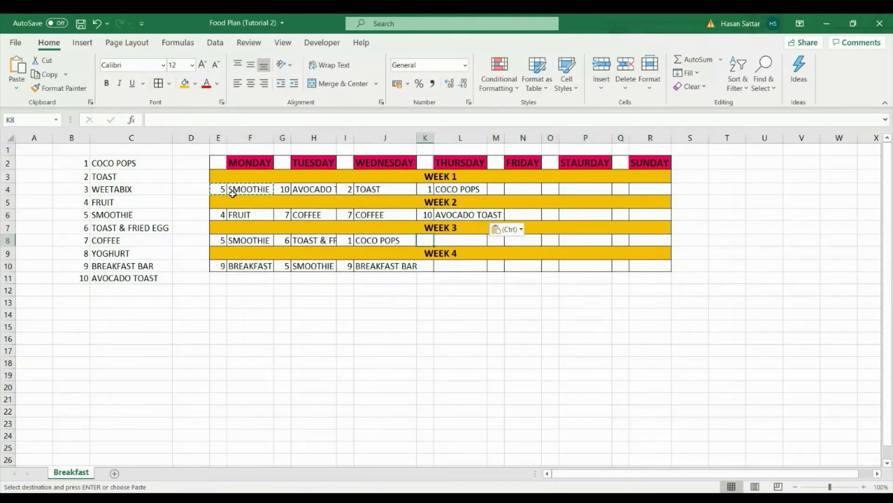
key(ctrl+v)
key(Down)
key(Down)
key(ctrl+v)
Fill Friday's cells in columns M:N with the copied formulas for all four weeks.
key(Right)
key(Right)
key(ctrl+v)
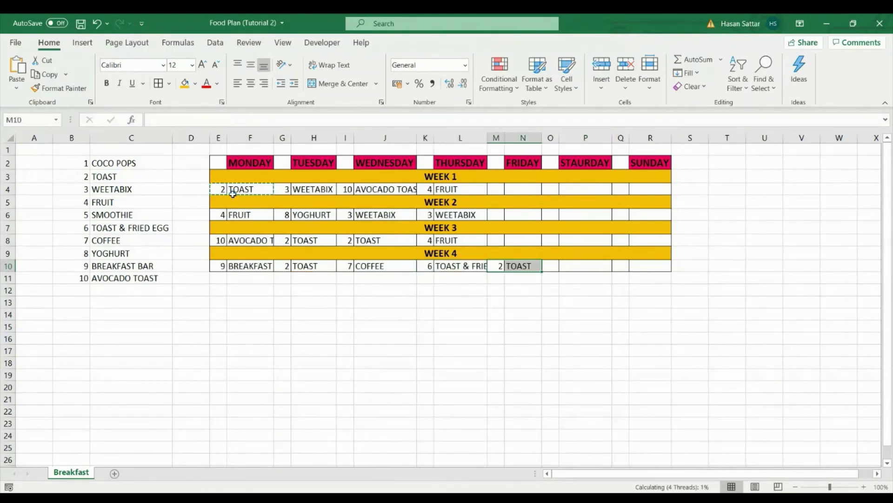
key(Up)
key(Up)
key(ctrl+v)
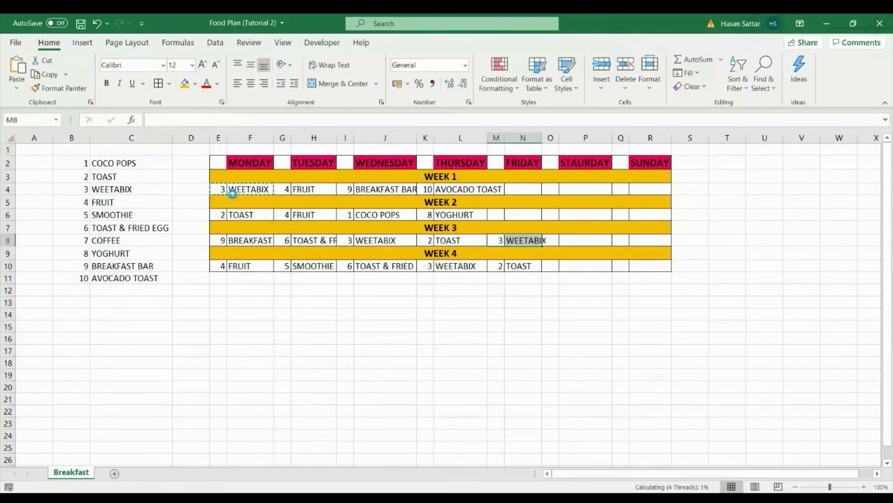
key(Up)
key(Up)
key(ctrl+v)
key(Up)
key(ctrl)
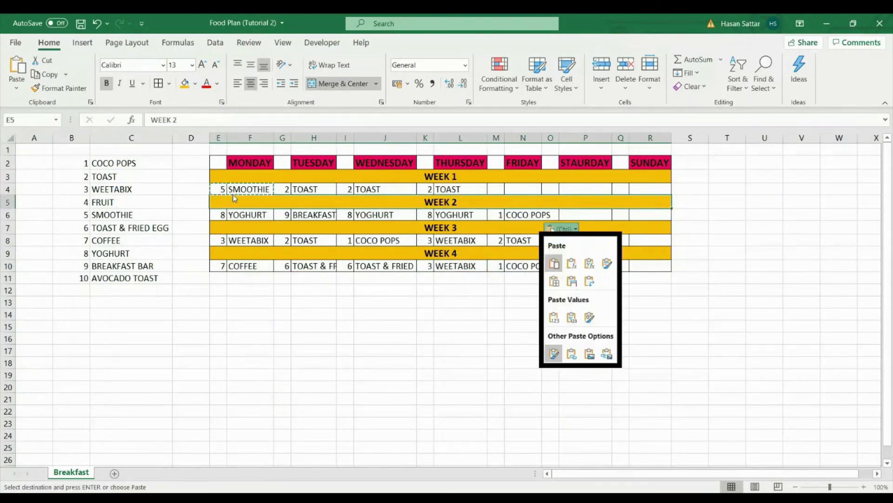
key(Escape)
key(Up)
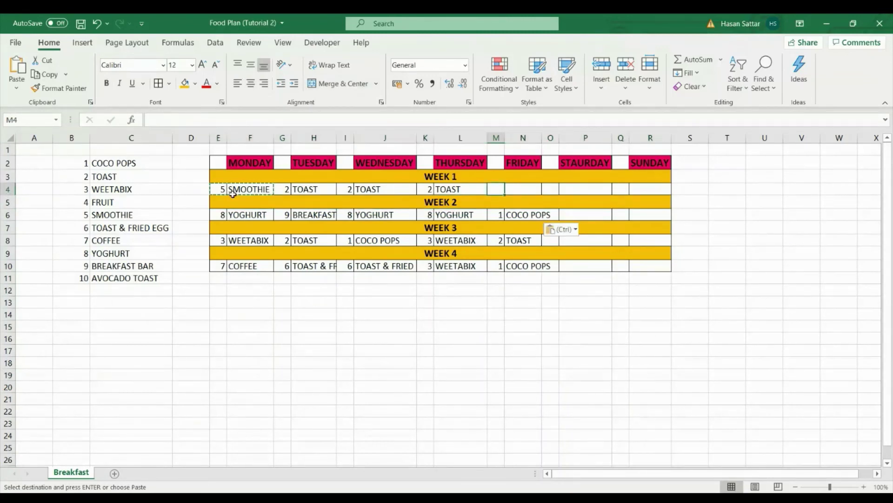
key(ctrl+v)
Fill Saturday's cells in columns O:P with the copied formulas in rows 4, 6, 8 and 10.
key(Right)
key(Right)
key(ctrl+v)
key(Down)
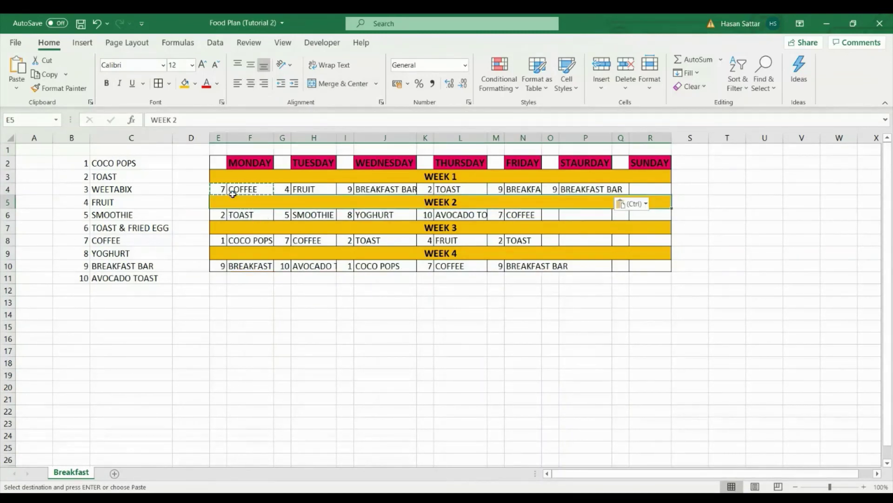
key(Down)
key(ctrl+v)
key(Down)
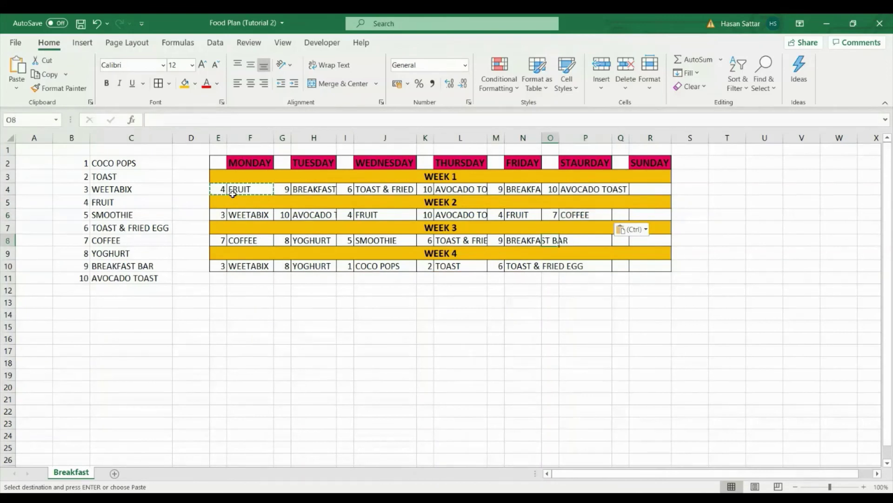
key(Down)
key(ctrl+v)
key(Down)
key(Down)
key(ctrl+v)
Paste the copied formulas into Sunday's cells in columns Q:R for all four weeks and end the copy mode.
key(Right)
key(Right)
key(Right)
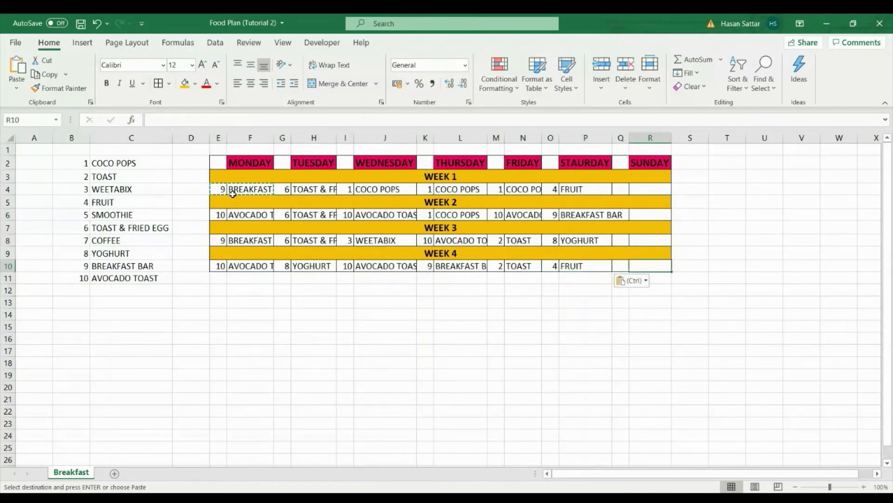
key(Left)
key(ctrl+v)
key(Up)
key(Up)
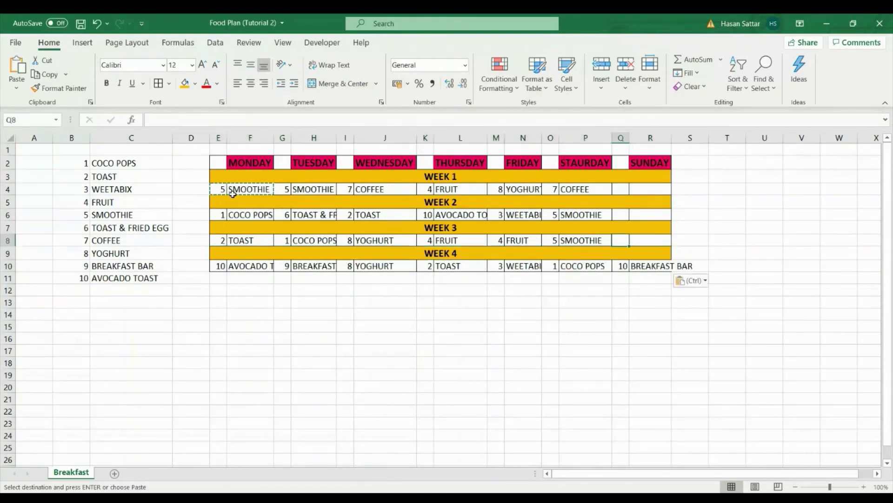
key(ctrl+v)
key(Up)
key(Up)
key(ctrl+v)
key(Up)
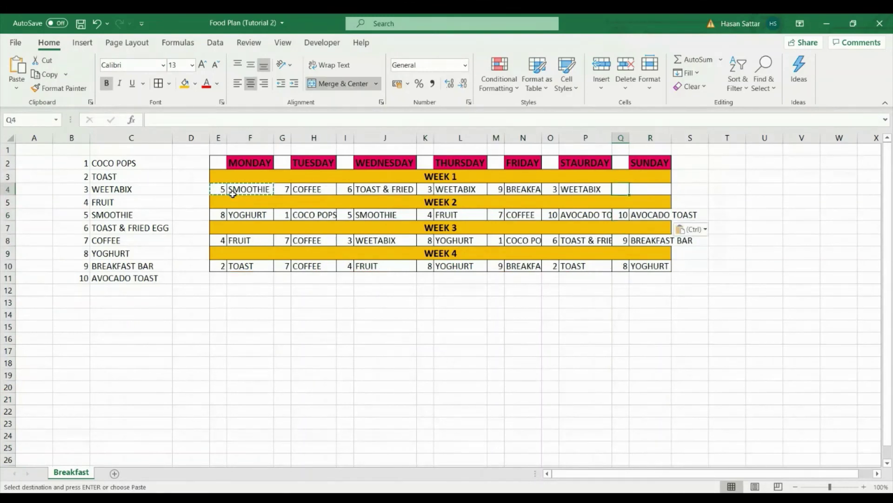
key(Up)
key(ctrl+v)
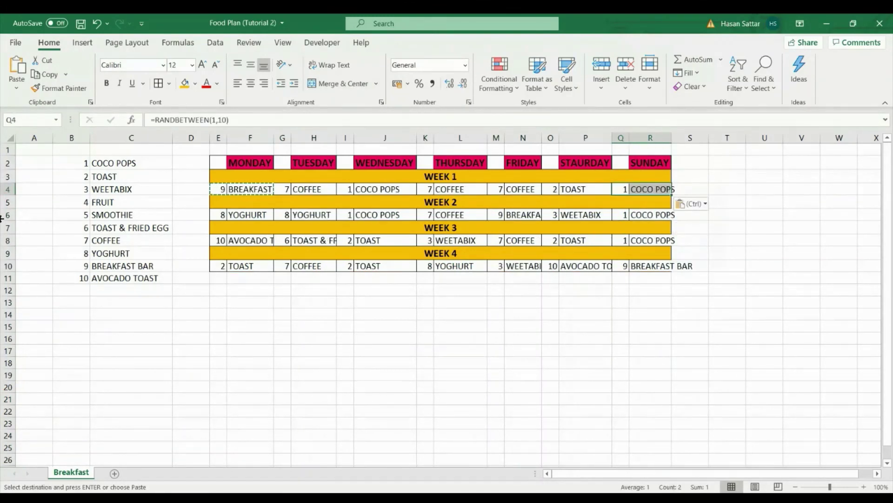
click(149, 265)
key(Escape)
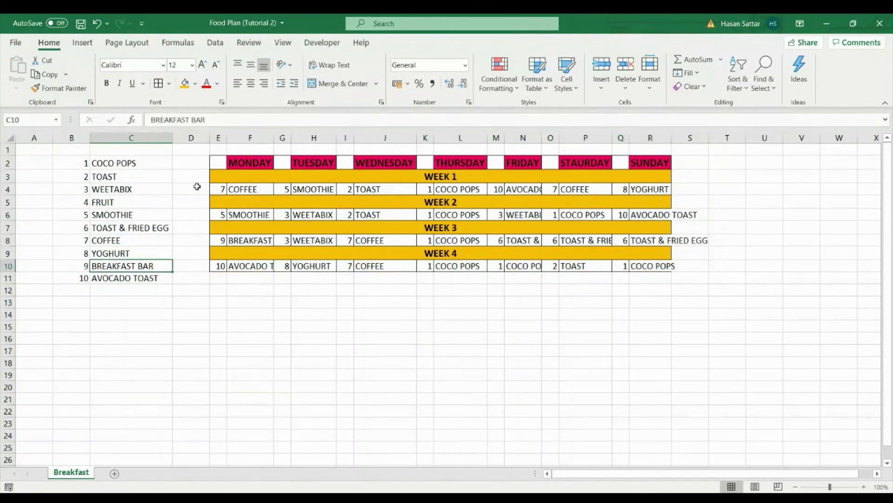
Try giving the seven day columns F, H, J, L, N, P and R one equal, slightly wider width than Sunday's.
click(220, 137)
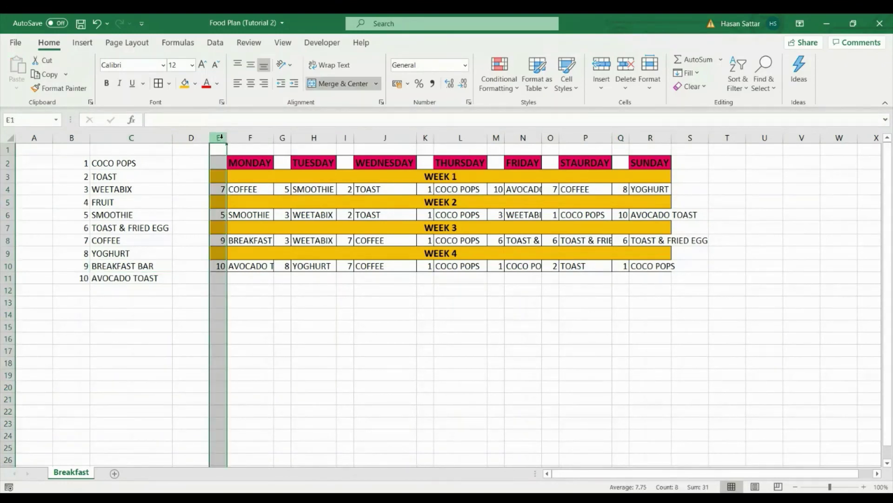
click(239, 137)
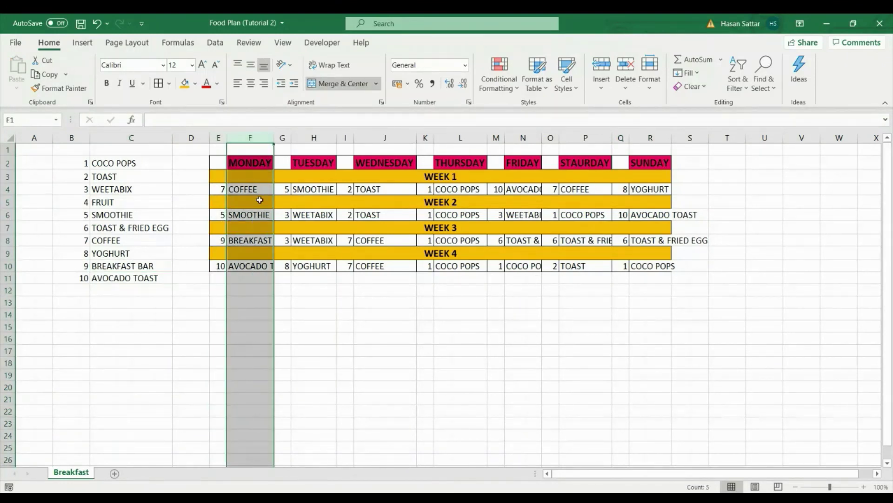
ctrl+click(321, 137)
ctrl+click(374, 138)
ctrl+click(460, 138)
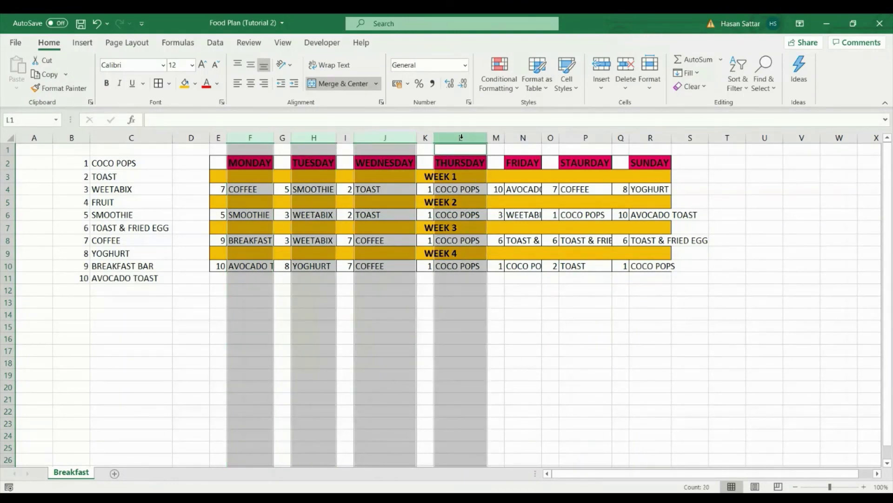
ctrl+click(523, 138)
ctrl+click(585, 138)
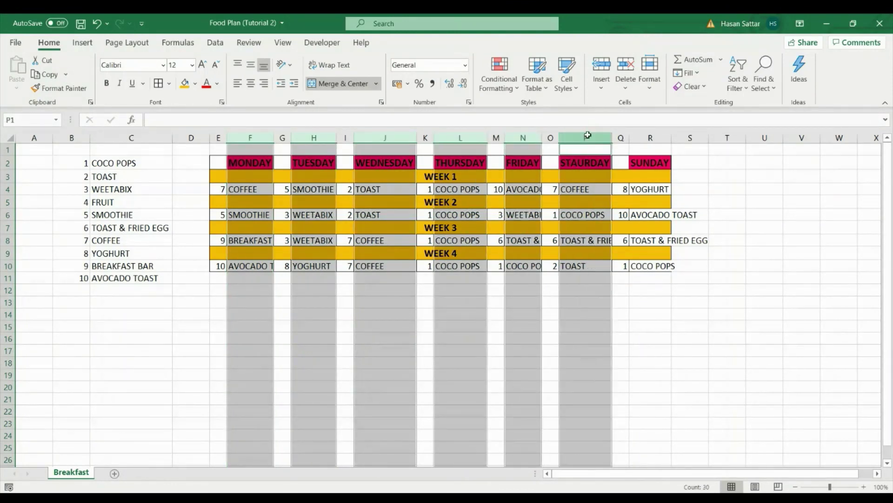
ctrl+click(647, 138)
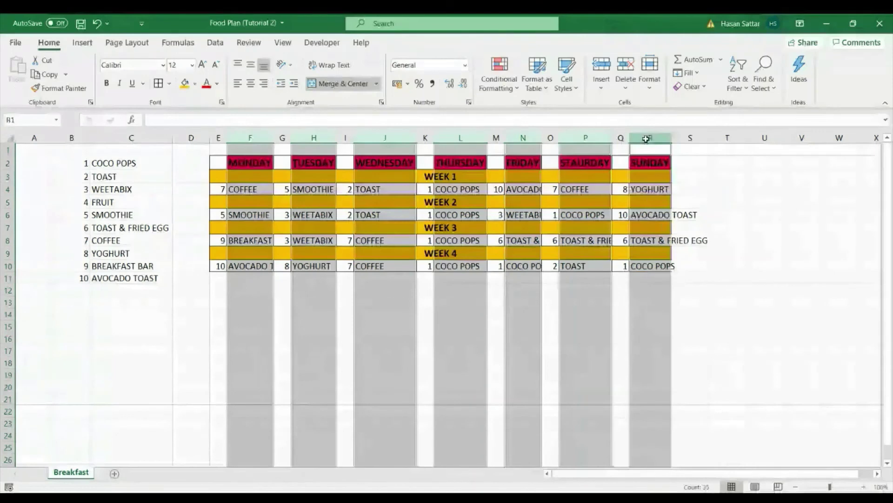
drag(670, 138, 680, 137)
Widen day columns F, H, J, L, N, P and R together to one equal width that fits breakfast names such as AVOCADO TOAST.
click(680, 137)
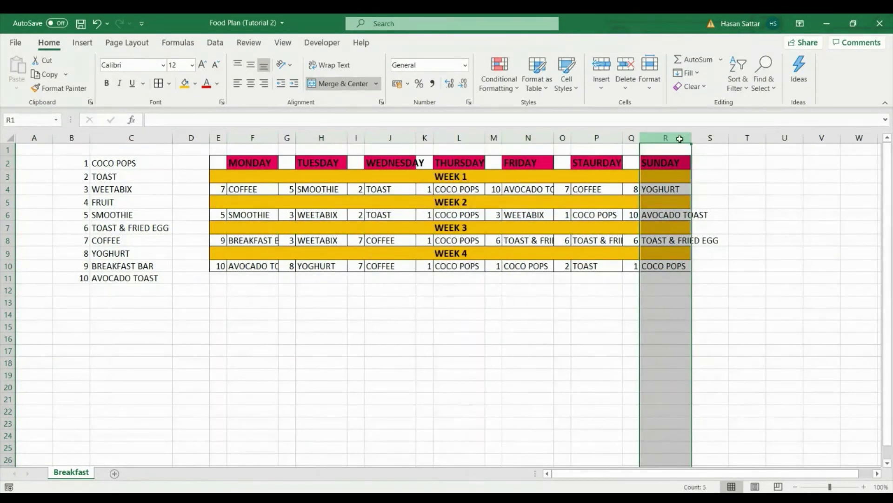
ctrl+click(600, 138)
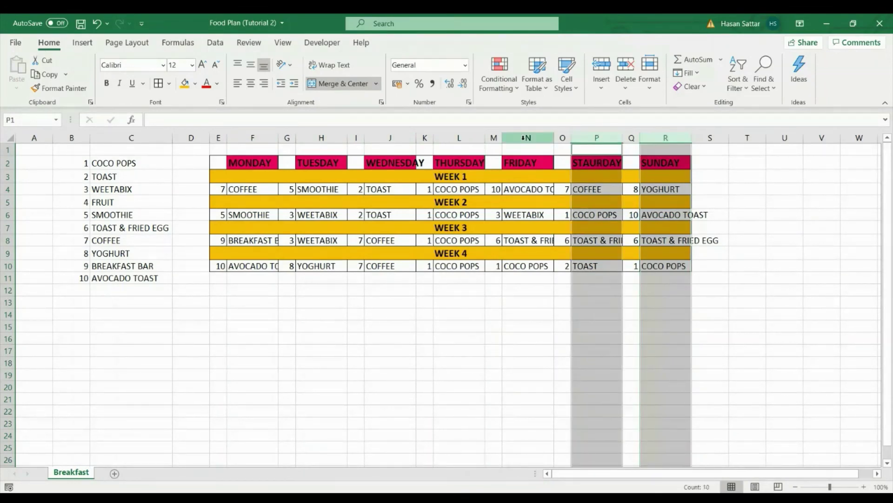
ctrl+click(528, 137)
ctrl+click(459, 137)
ctrl+click(406, 137)
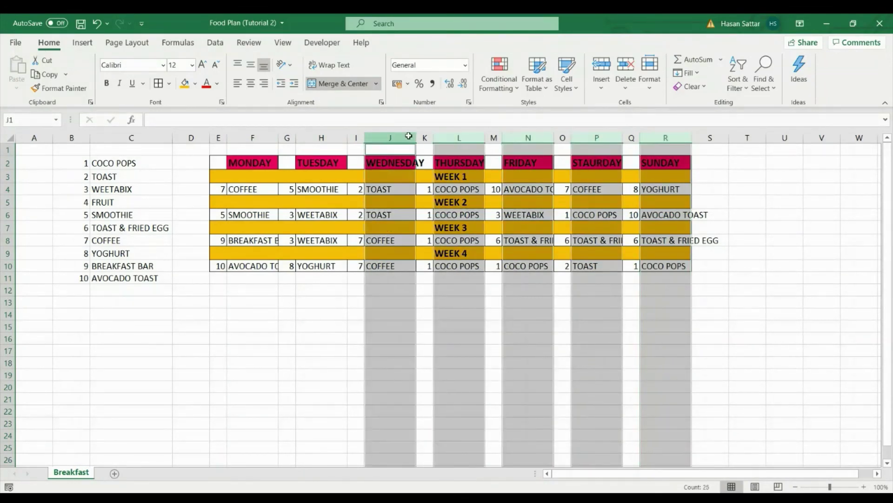
ctrl+click(321, 137)
ctrl+click(274, 137)
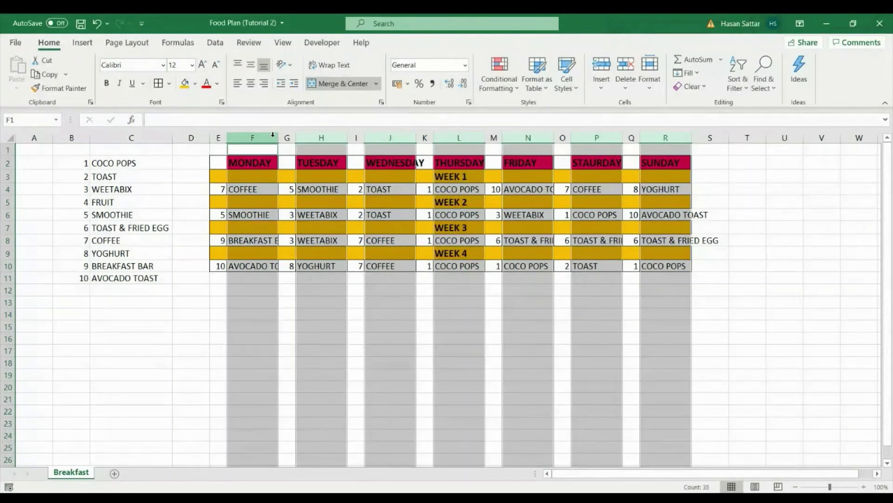
drag(278, 138, 301, 138)
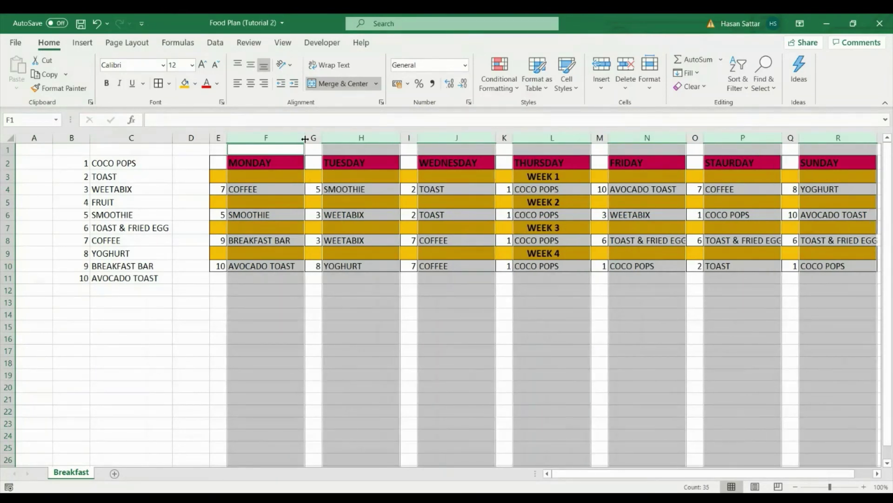
click(286, 349)
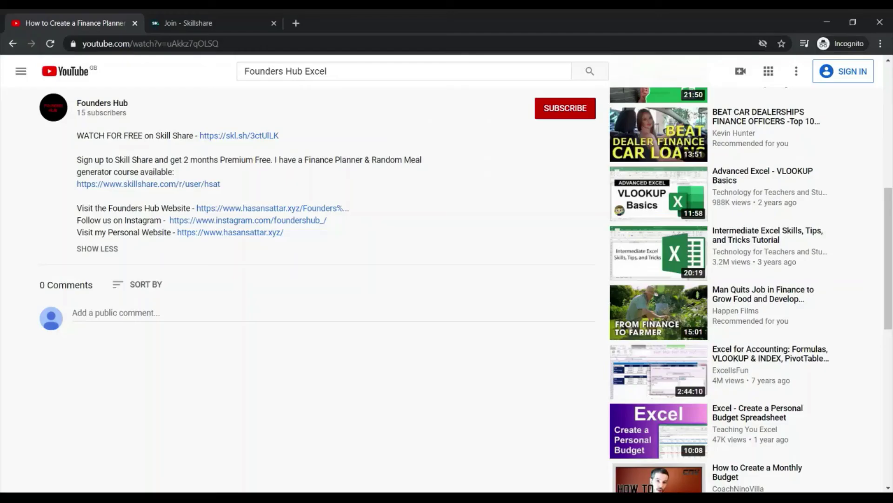
In the browser, open the Skill Share link from the Founders Hub video's description on YouTube.
click(229, 136)
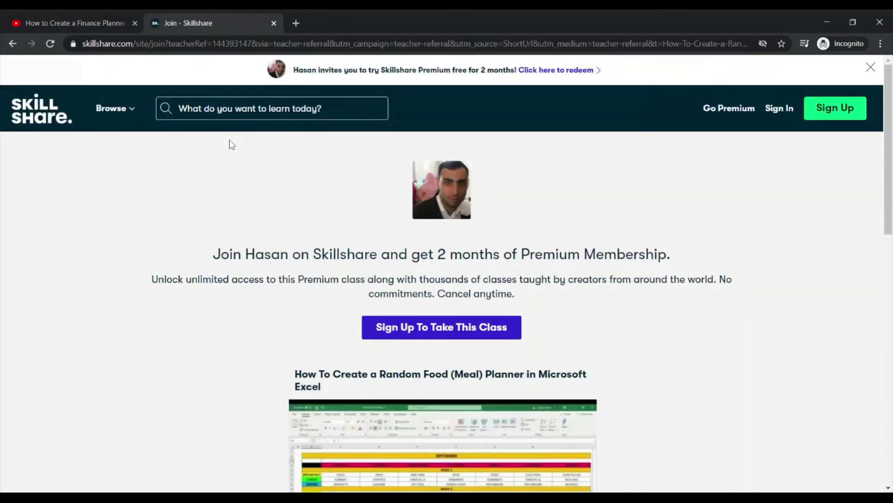
Look through the Skillshare join page, examining the Random Food (Meal) Planner class preview and the reasons for joining Premium Membership.
scroll(235, 301, down, 4)
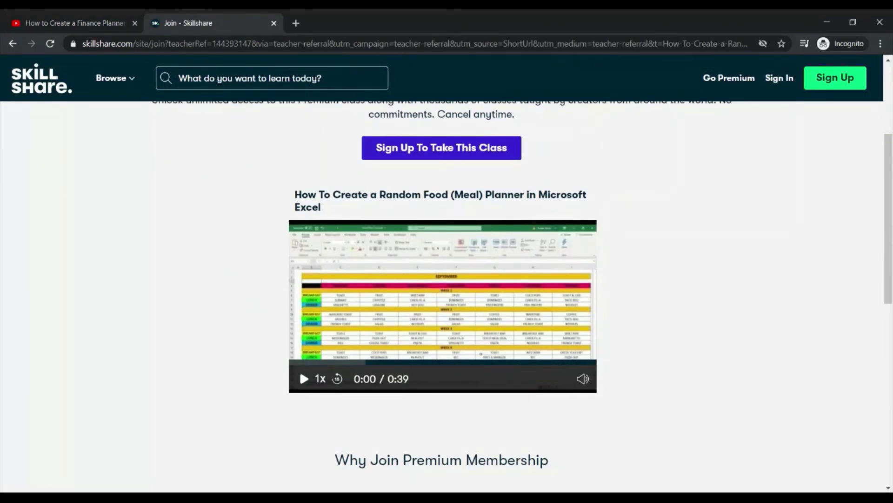
scroll(239, 295, down, 3)
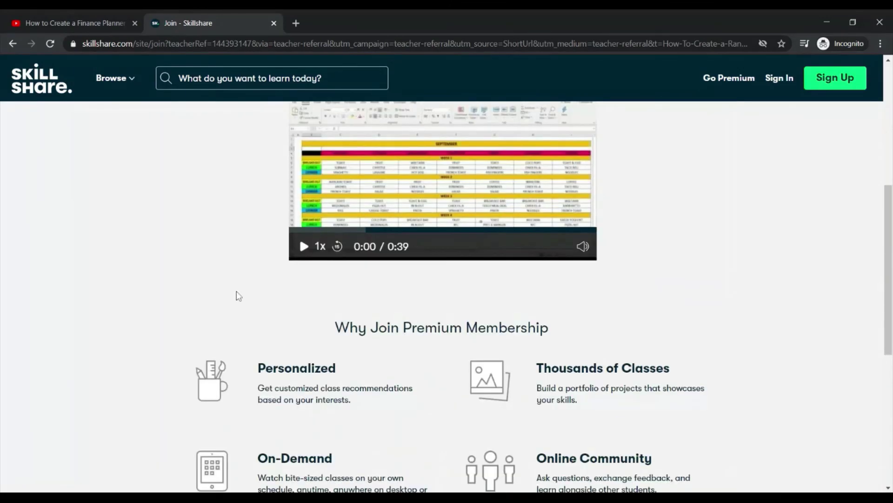
scroll(256, 223, up, 6)
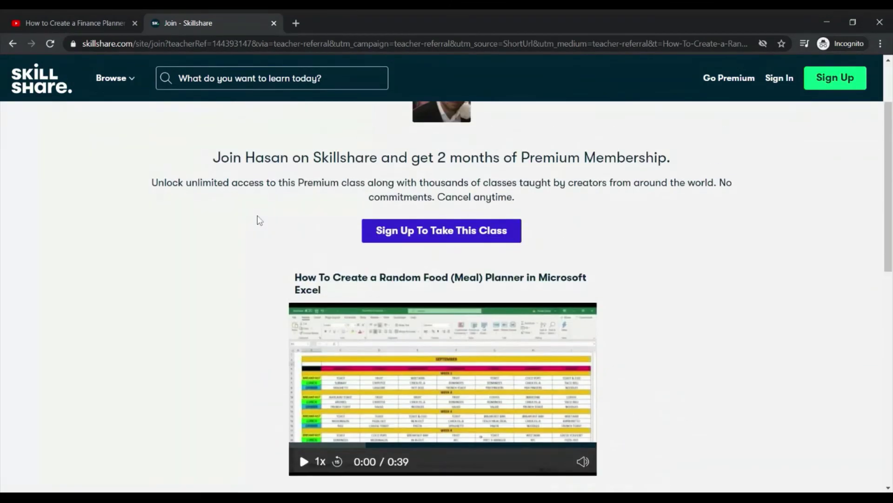
scroll(486, 235, down, 9)
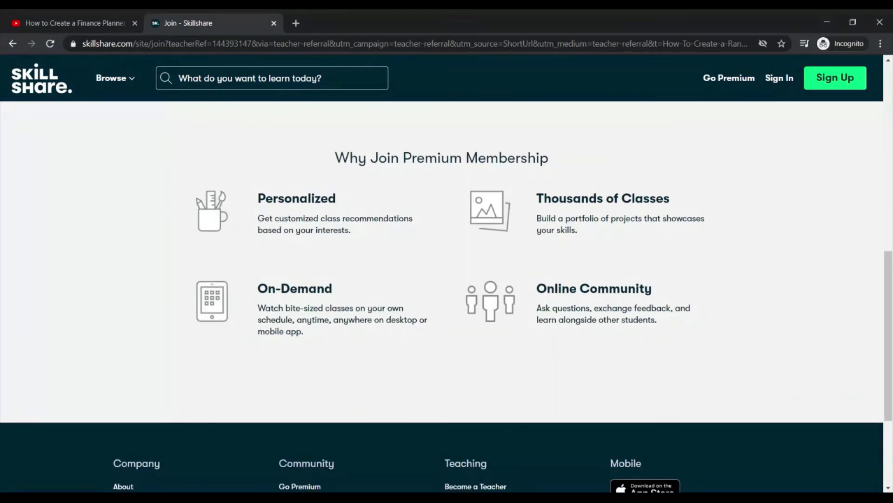
scroll(488, 232, up, 9)
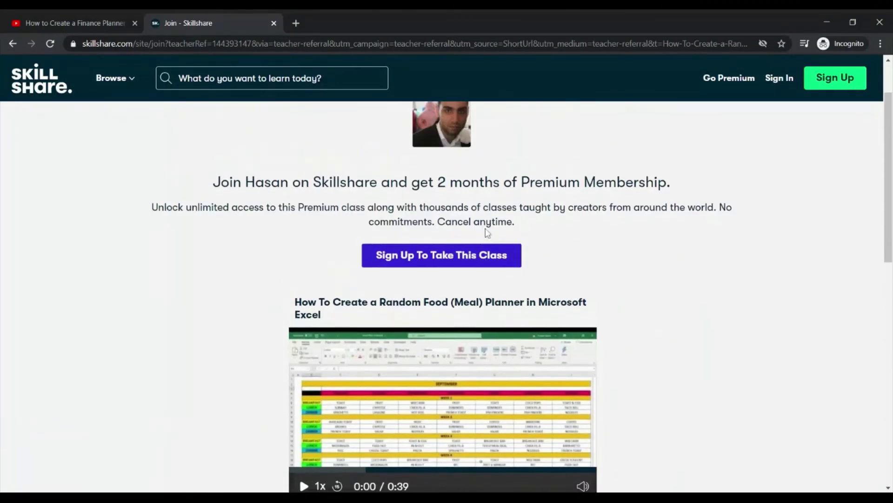
scroll(487, 233, down, 1)
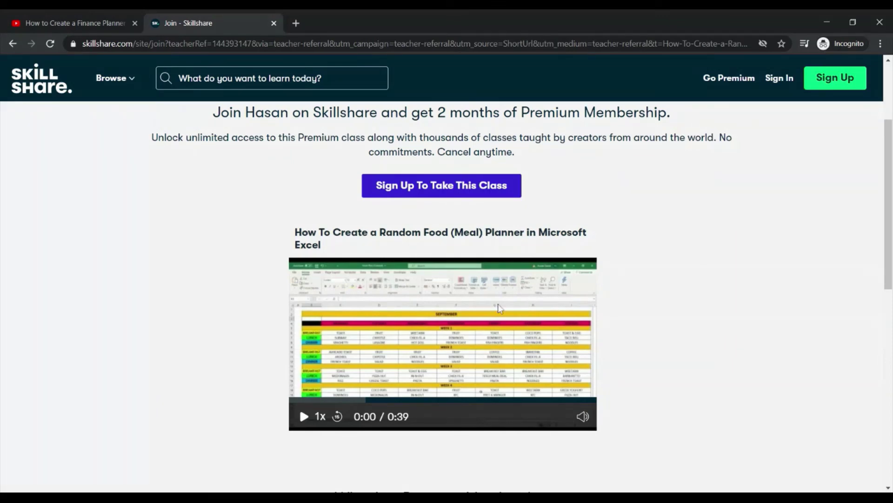
scroll(514, 397, down, 7)
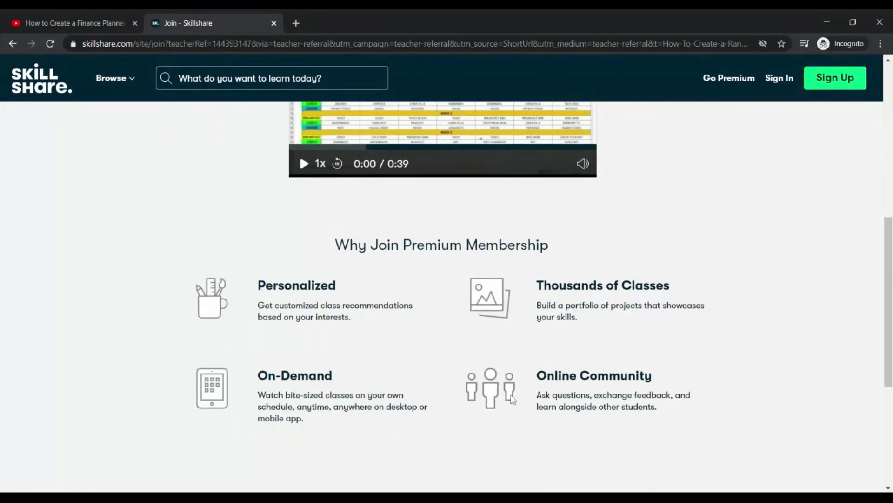